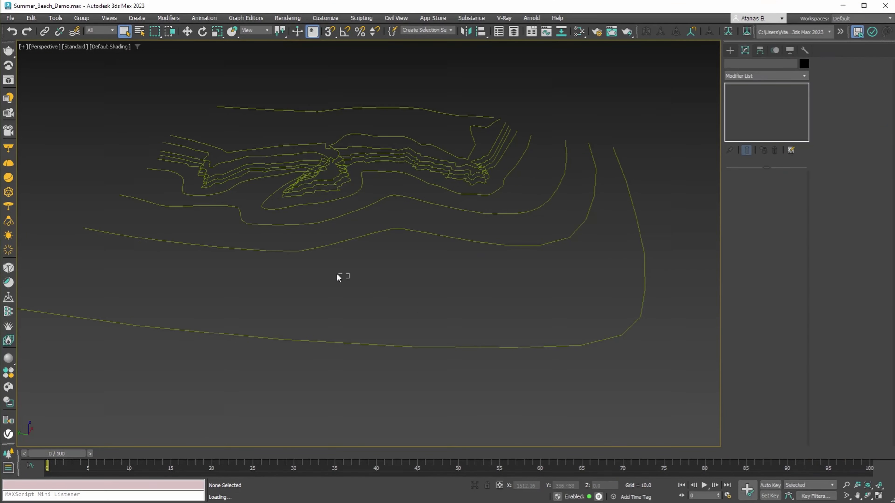
Step: Select the terrain contour splines and clone them as an independent copy named Terrain001
{"action": "left_click_drag", "start_coordinate": [349, 279], "coordinate": [270, 244]}
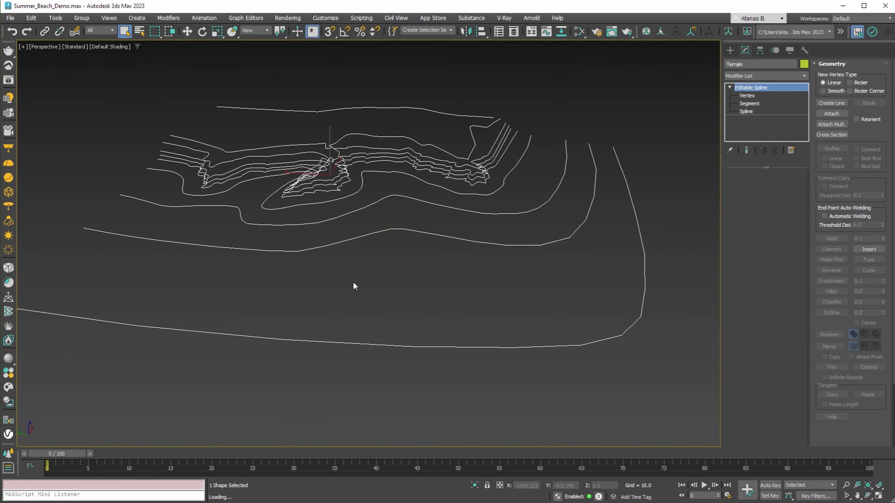
{"action": "middle_click_drag", "start_coordinate": [353, 281], "coordinate": [402, 304]}
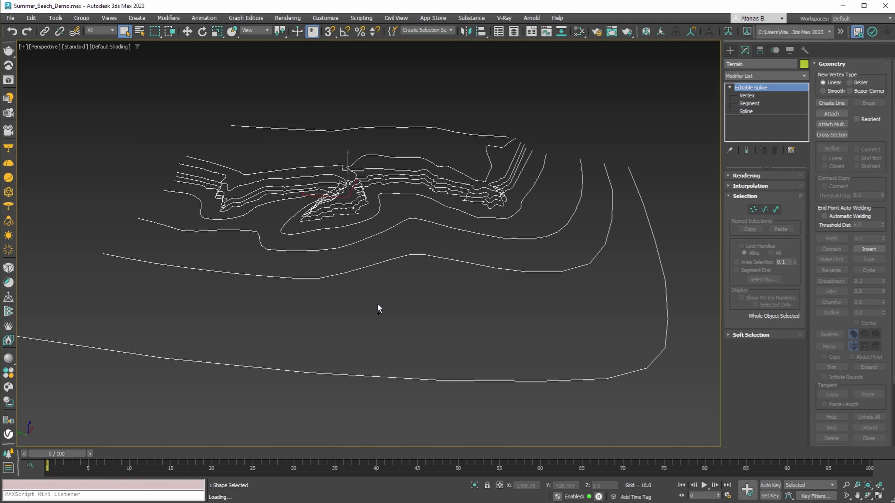
{"action": "key", "text": "ctrl+v"}
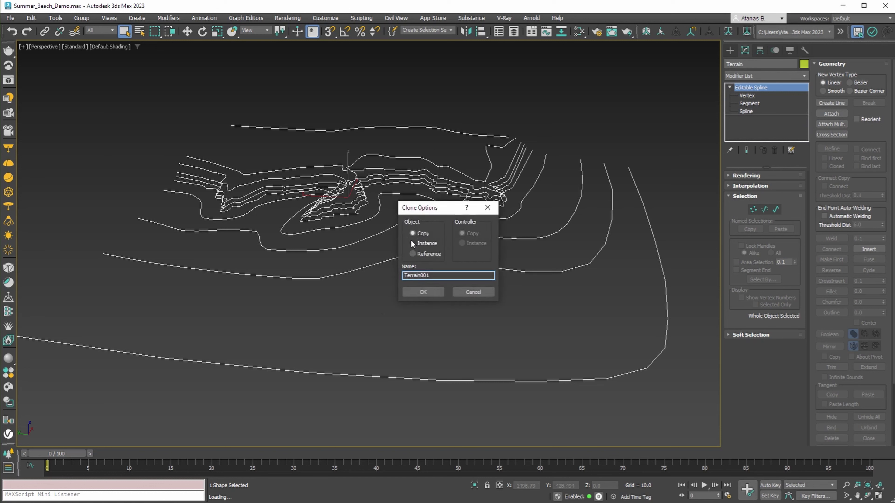
{"action": "left_click", "coordinate": [423, 293]}
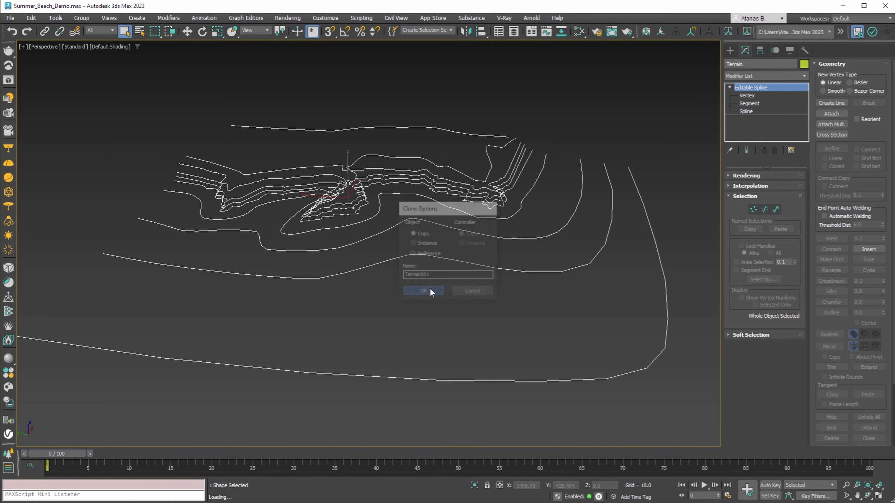
Step: Create a Terrain compound object from the copied contours, with Retriangulate enabled and edged faces displayed
{"action": "left_click", "coordinate": [729, 53]}
{"action": "left_click", "coordinate": [744, 147]}
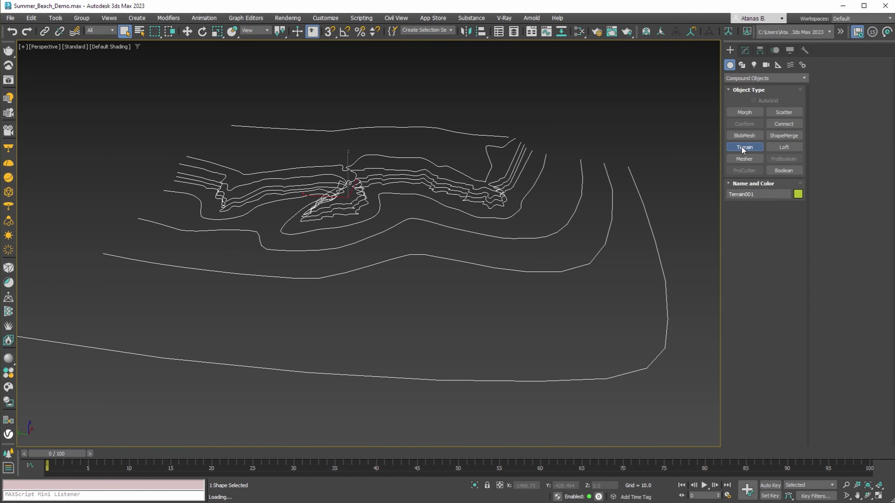
{"action": "middle_click_drag", "start_coordinate": [350, 251], "coordinate": [408, 248]}
{"action": "scroll", "coordinate": [323, 227], "scroll_direction": "up", "scroll_amount": 5}
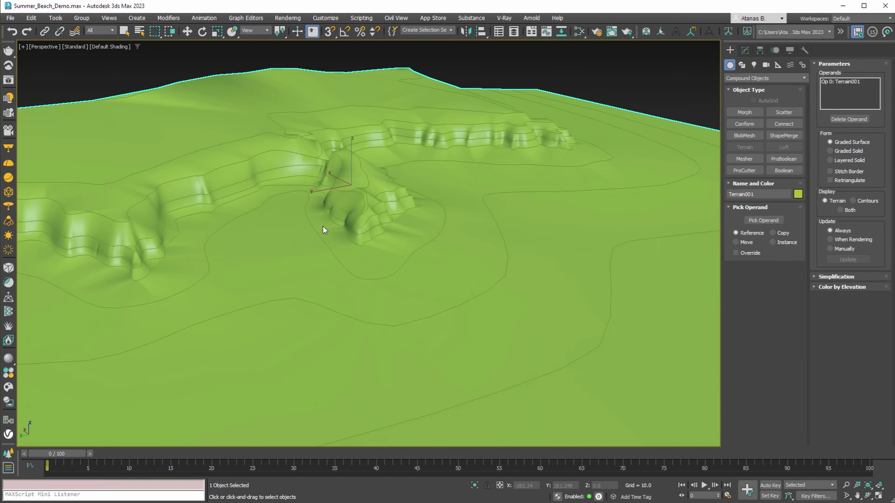
{"action": "key", "text": "F4"}
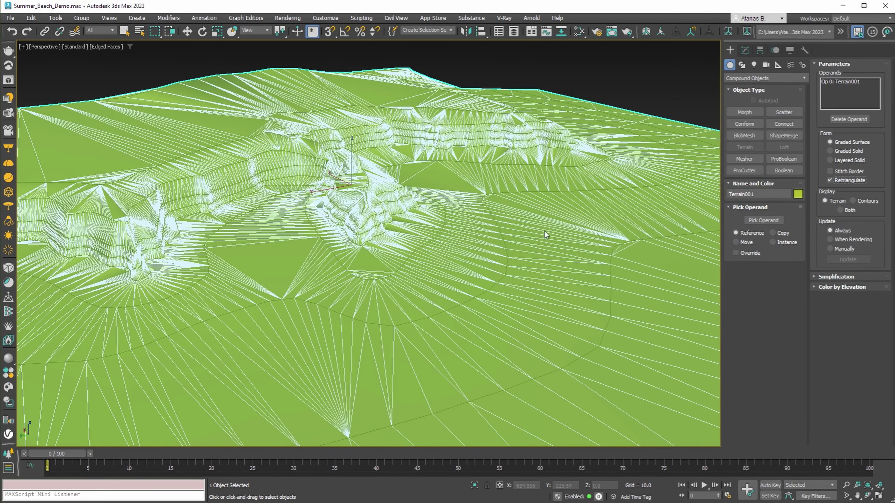
{"action": "middle_click_drag", "start_coordinate": [545, 232], "coordinate": [494, 243], "text": "alt"}
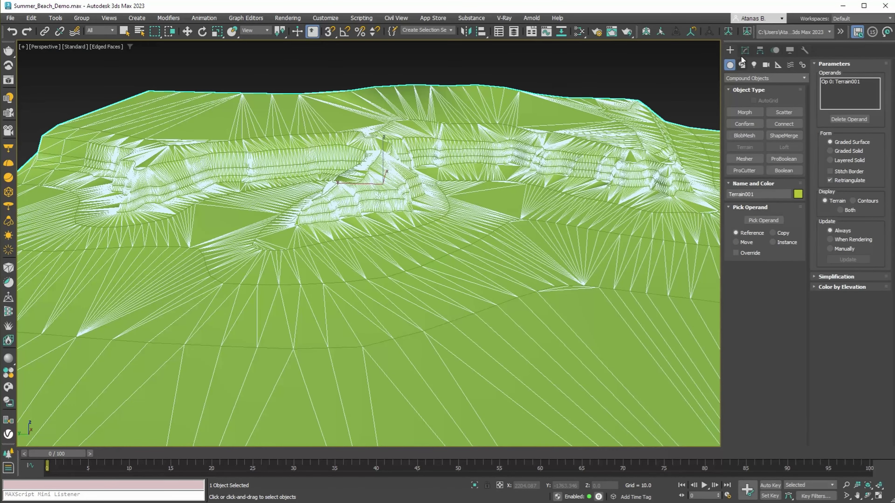
Step: Add an Edit Mesh modifier to the terrain and select the polygons of its low beach area in the Left view
{"action": "left_click", "coordinate": [745, 51]}
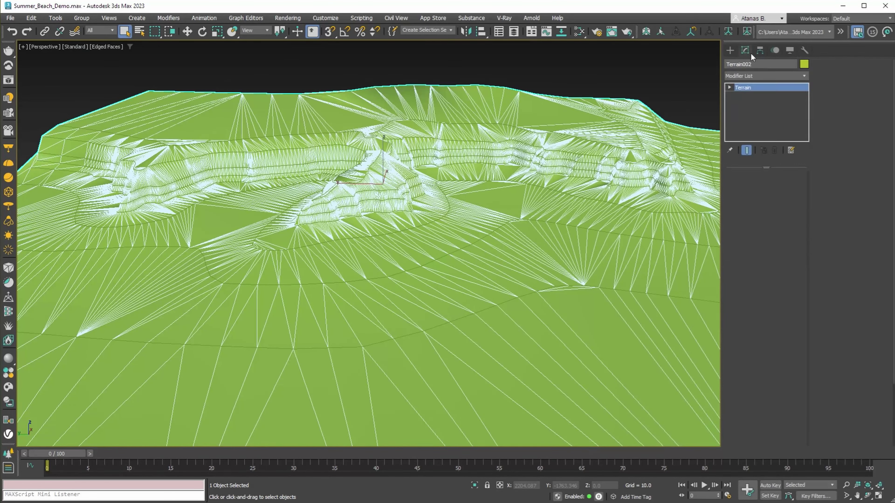
{"action": "left_click", "coordinate": [760, 76]}
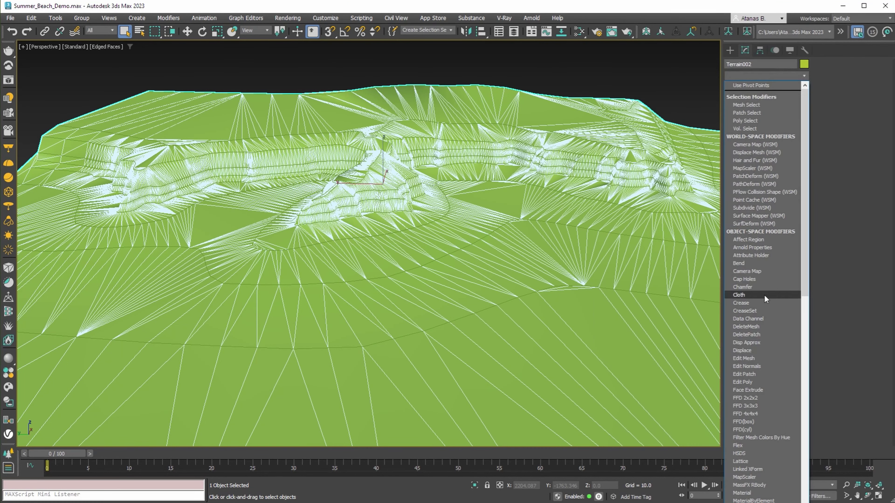
{"action": "left_click", "coordinate": [750, 359]}
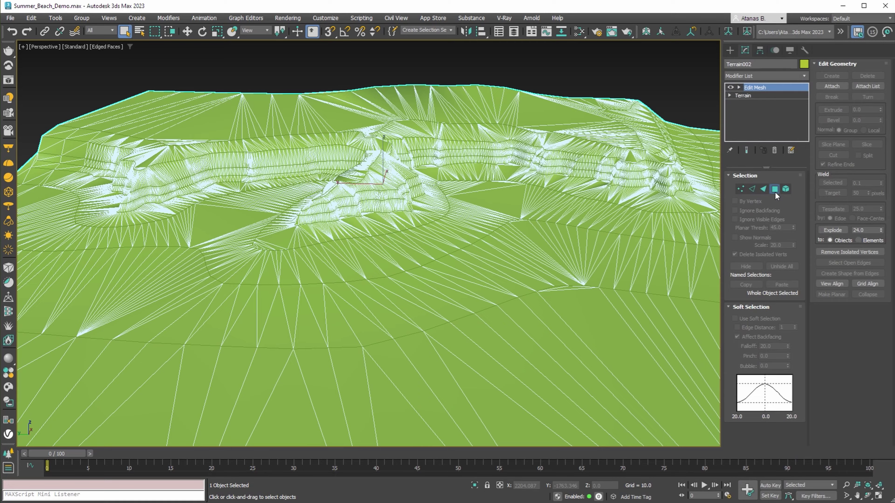
{"action": "left_click", "coordinate": [775, 189]}
{"action": "key", "text": "l"}
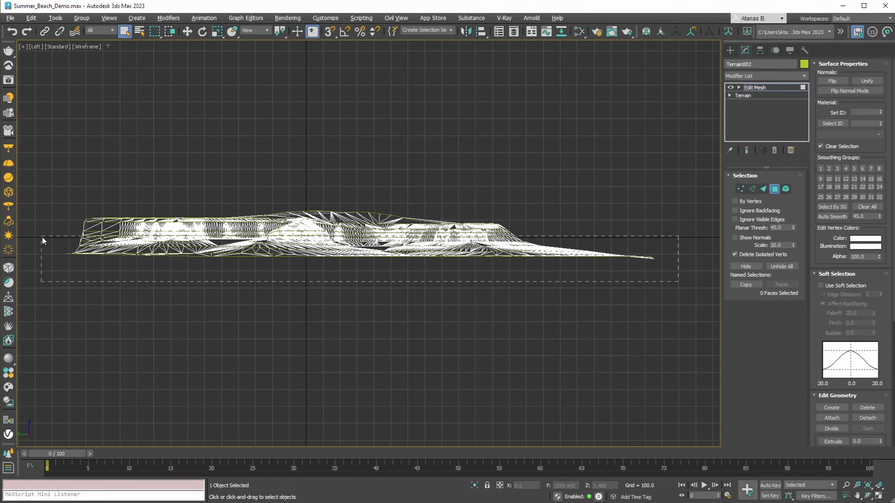
{"action": "left_click_drag", "start_coordinate": [678, 282], "coordinate": [42, 236]}
Step: Remove the cliff polygons from the selection and give the remaining beach polygons material ID 3 and smoothing group 1
{"action": "scroll", "coordinate": [72, 239], "scroll_direction": "up", "scroll_amount": 5}
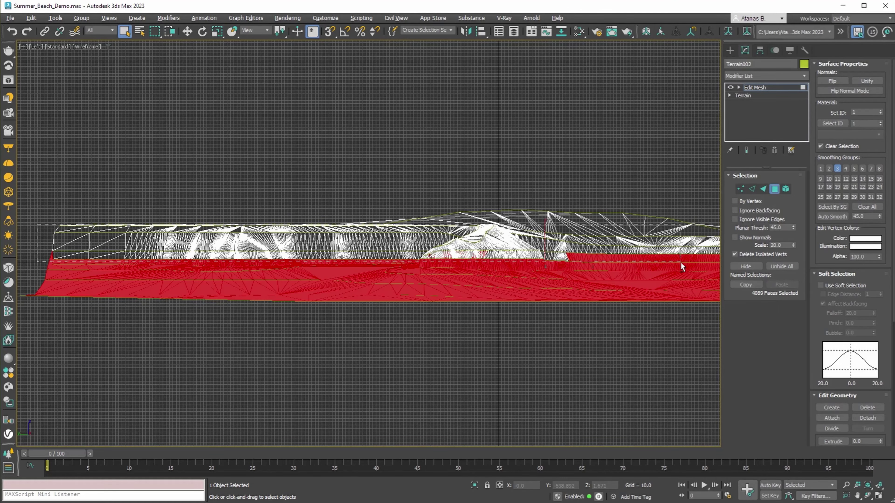
{"action": "left_click_drag", "start_coordinate": [680, 262], "coordinate": [681, 262], "text": "alt"}
{"action": "middle_click_drag", "start_coordinate": [647, 276], "coordinate": [224, 271]}
{"action": "left_click_drag", "start_coordinate": [159, 261], "coordinate": [158, 260], "text": "alt"}
{"action": "key", "text": "alt+w"}
{"action": "middle_click", "coordinate": [465, 310]}
{"action": "key", "text": "alt+w"}
{"action": "middle_click_drag", "start_coordinate": [465, 310], "coordinate": [437, 303], "text": "alt"}
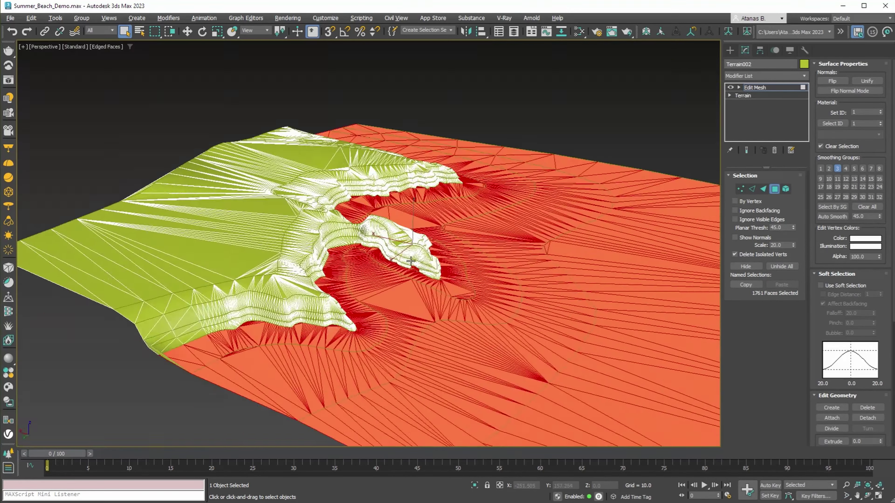
{"action": "scroll", "coordinate": [437, 296], "scroll_direction": "up", "scroll_amount": 5}
{"action": "left_click", "coordinate": [533, 286], "text": "alt"}
{"action": "scroll", "coordinate": [544, 284], "scroll_direction": "down", "scroll_amount": 8}
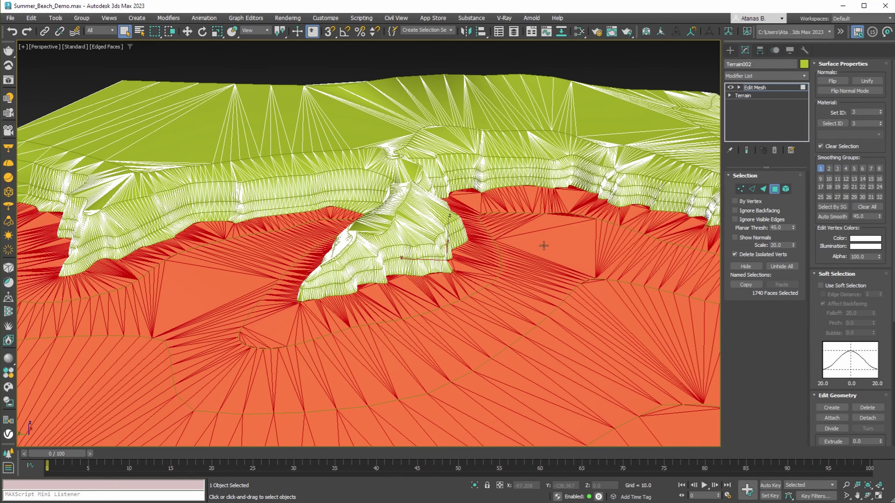
Step: Select the lowest cliff-face strip behind the small bay and assign it to smoothing group 1 instead of group 3
{"action": "middle_click_drag", "start_coordinate": [543, 244], "coordinate": [513, 222], "text": "alt"}
{"action": "scroll", "coordinate": [405, 183], "scroll_direction": "up", "scroll_amount": 8}
{"action": "middle_click_drag", "start_coordinate": [396, 176], "coordinate": [556, 157]}
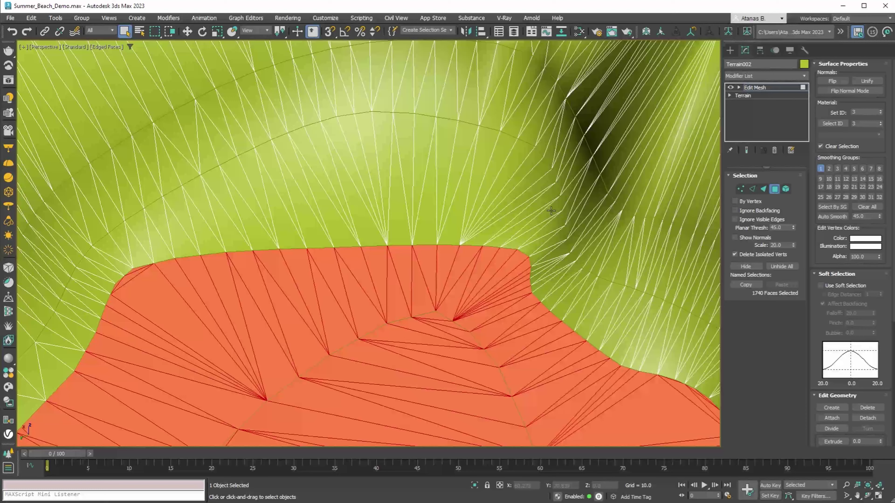
{"action": "left_click_drag", "start_coordinate": [564, 200], "coordinate": [172, 227]}
{"action": "left_click_drag", "start_coordinate": [128, 251], "coordinate": [127, 251], "text": "ctrl"}
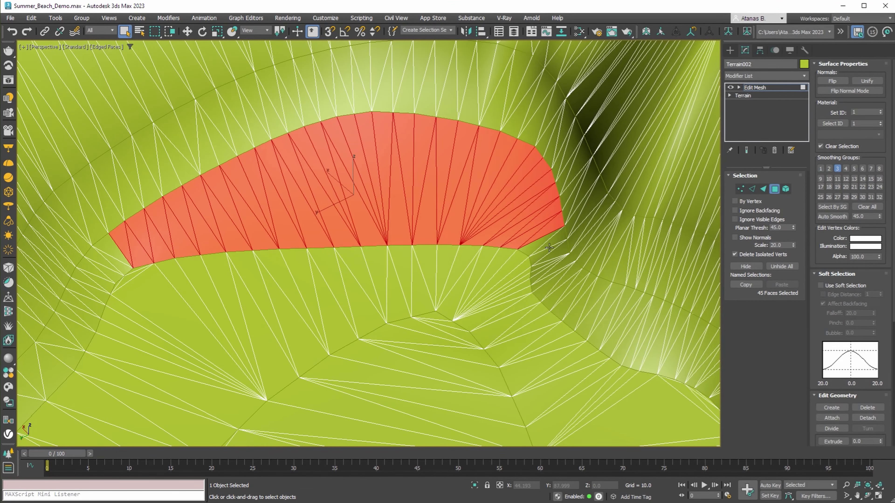
{"action": "left_click", "coordinate": [526, 248], "text": "ctrl"}
{"action": "middle_click_drag", "start_coordinate": [416, 233], "coordinate": [461, 211], "text": "alt"}
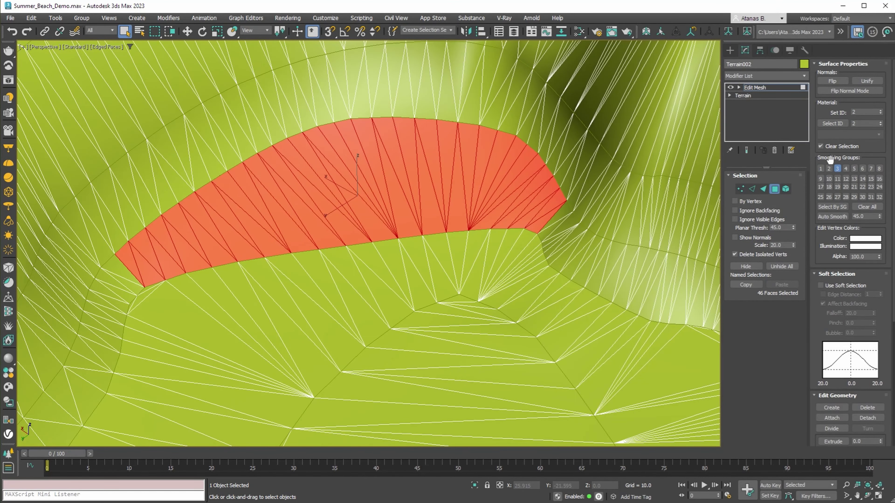
{"action": "left_click", "coordinate": [820, 169]}
{"action": "left_click", "coordinate": [837, 169]}
Step: Target-weld two successive border vertices along the cliff edge at the rocky headland end of the bay strip
{"action": "middle_click_drag", "start_coordinate": [526, 195], "coordinate": [506, 236], "text": "alt"}
{"action": "scroll", "coordinate": [535, 182], "scroll_direction": "up", "scroll_amount": 3}
{"action": "left_click", "coordinate": [739, 87]}
{"action": "left_click", "coordinate": [753, 95]}
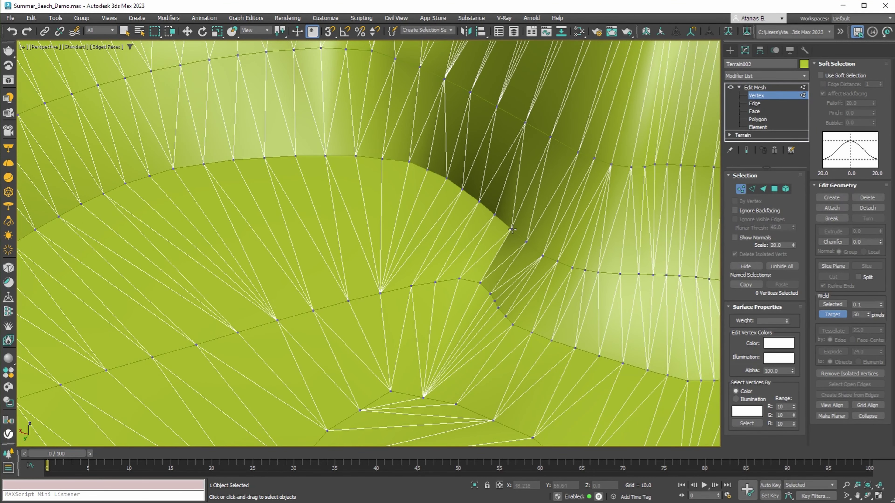
{"action": "left_click_drag", "start_coordinate": [511, 229], "coordinate": [494, 213]}
{"action": "left_click_drag", "start_coordinate": [494, 214], "coordinate": [480, 201]}
Step: Target-weld two successive border vertices at the opposite end of the bay strip and leave vertex editing
{"action": "scroll", "coordinate": [480, 202], "scroll_direction": "down", "scroll_amount": 3}
{"action": "middle_click_drag", "start_coordinate": [480, 203], "coordinate": [447, 205], "text": "alt"}
{"action": "middle_click_drag", "start_coordinate": [447, 205], "coordinate": [652, 211]}
{"action": "middle_click_drag", "start_coordinate": [437, 180], "coordinate": [410, 189], "text": "alt"}
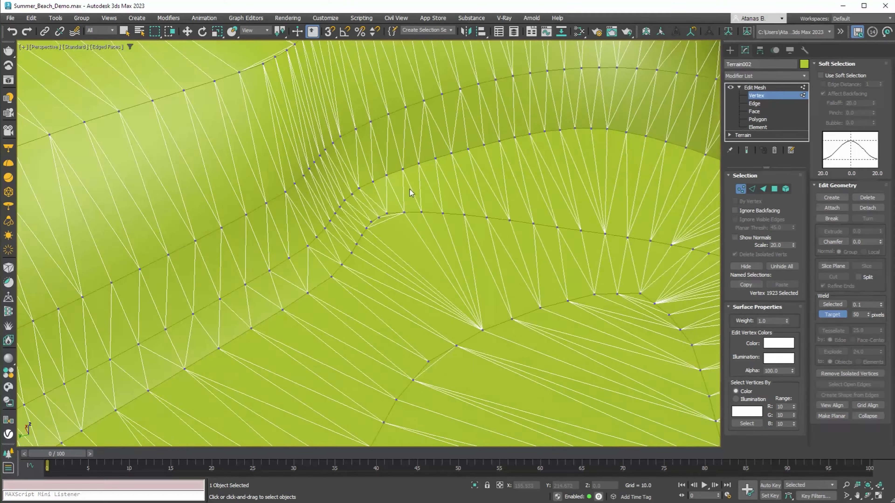
{"action": "scroll", "coordinate": [409, 189], "scroll_direction": "up", "scroll_amount": 5}
{"action": "left_click_drag", "start_coordinate": [280, 163], "coordinate": [334, 144]}
{"action": "left_click_drag", "start_coordinate": [332, 144], "coordinate": [388, 127]}
{"action": "scroll", "coordinate": [436, 195], "scroll_direction": "down", "scroll_amount": 7}
{"action": "mouse_move", "coordinate": [437, 196]}
{"action": "middle_mouse_down", "text": "alt"}
{"action": "mouse_move", "coordinate": [447, 243]}
{"action": "mouse_move", "coordinate": [430, 207]}
{"action": "middle_mouse_up", "text": "alt"}
{"action": "scroll", "coordinate": [429, 207], "scroll_direction": "down", "scroll_amount": 4}
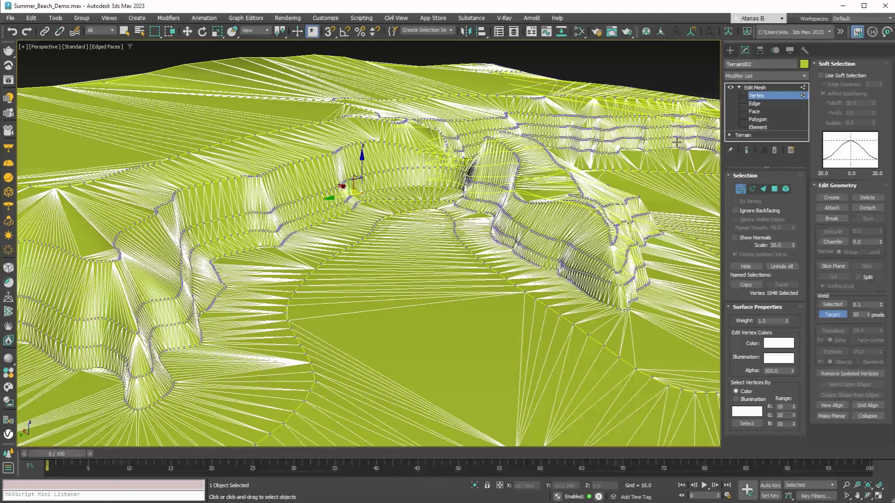
{"action": "left_click", "coordinate": [742, 89]}
{"action": "left_click", "coordinate": [739, 86]}
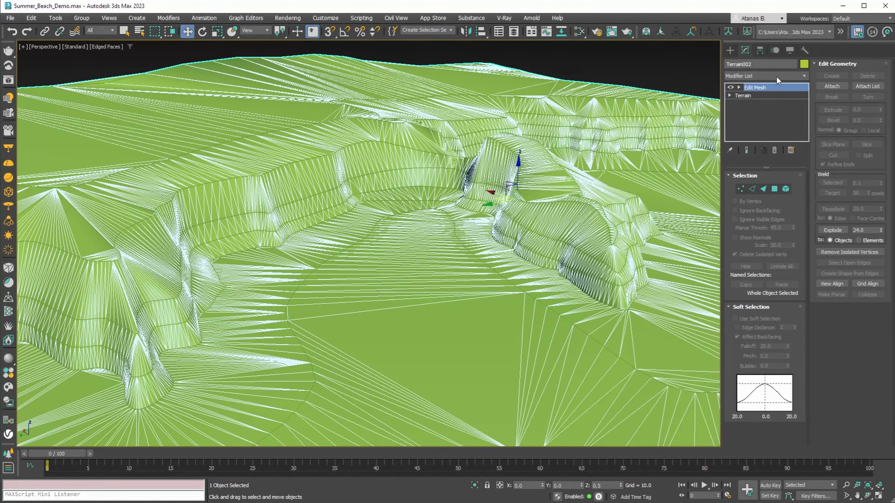
Step: Add a Retopology modifier with 50% quad tolerance, subdivision factor 2 and Material IDs as auto edges, and compute it
{"action": "left_click", "coordinate": [764, 76]}
{"action": "left_click_drag", "start_coordinate": [805, 102], "coordinate": [816, 296]}
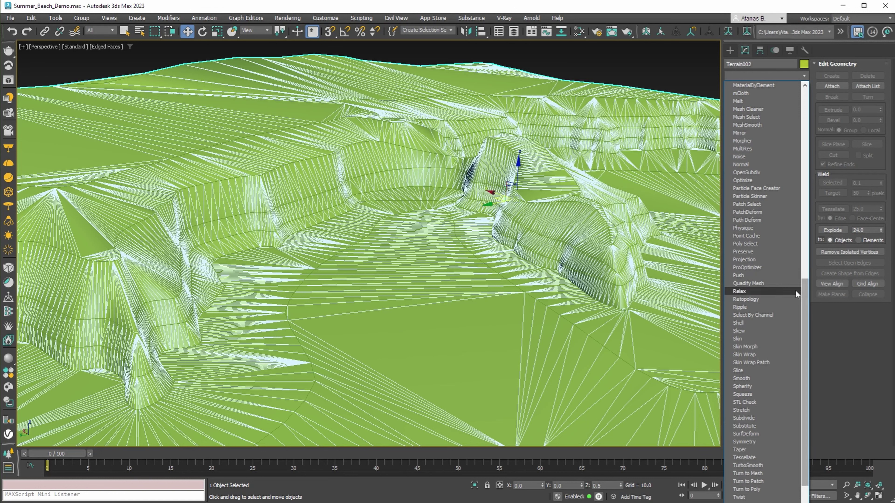
{"action": "left_click", "coordinate": [781, 299]}
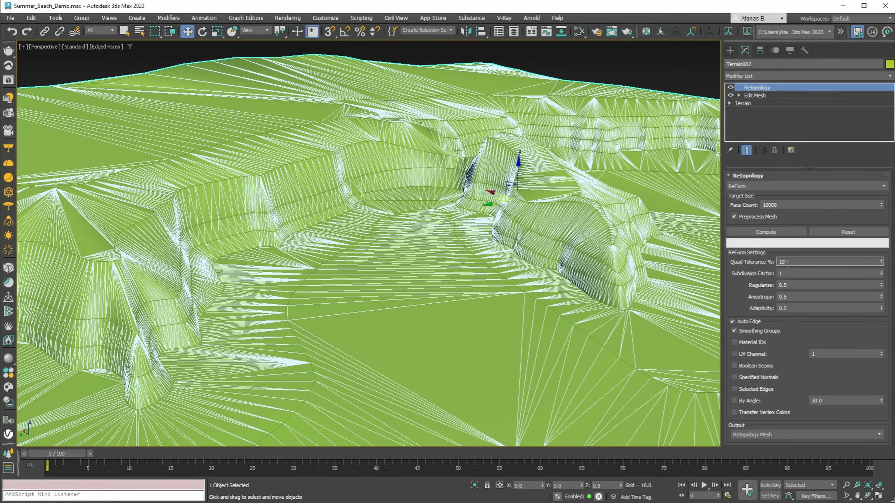
{"action": "type", "text": "50"}
{"action": "left_click", "coordinate": [882, 272]}
{"action": "left_click", "coordinate": [758, 234]}
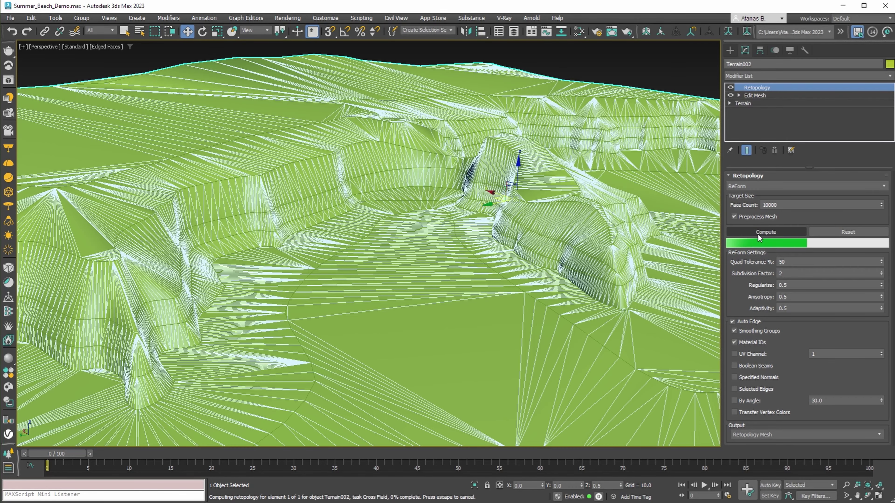
Step: Draw a standard Plane of about 3654 by 4787 units across the terrain and the area beyond its shoreline
{"action": "middle_click_drag", "start_coordinate": [489, 204], "coordinate": [425, 247], "text": "alt"}
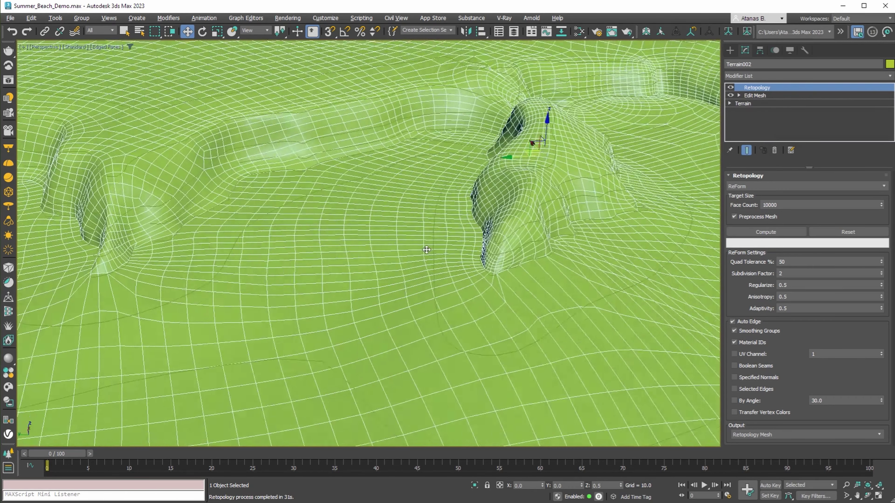
{"action": "scroll", "coordinate": [394, 278], "scroll_direction": "down", "scroll_amount": 5}
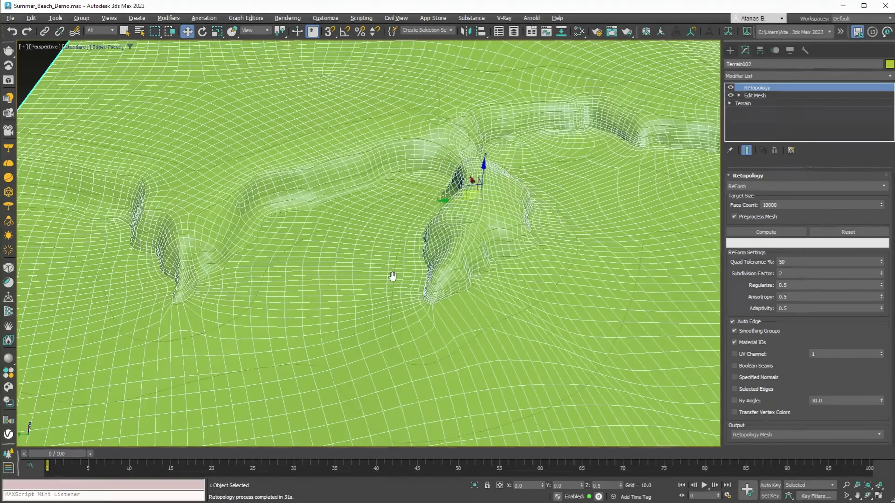
{"action": "middle_click_drag", "start_coordinate": [403, 279], "coordinate": [376, 313]}
{"action": "left_click", "coordinate": [730, 50]}
{"action": "left_click", "coordinate": [745, 78]}
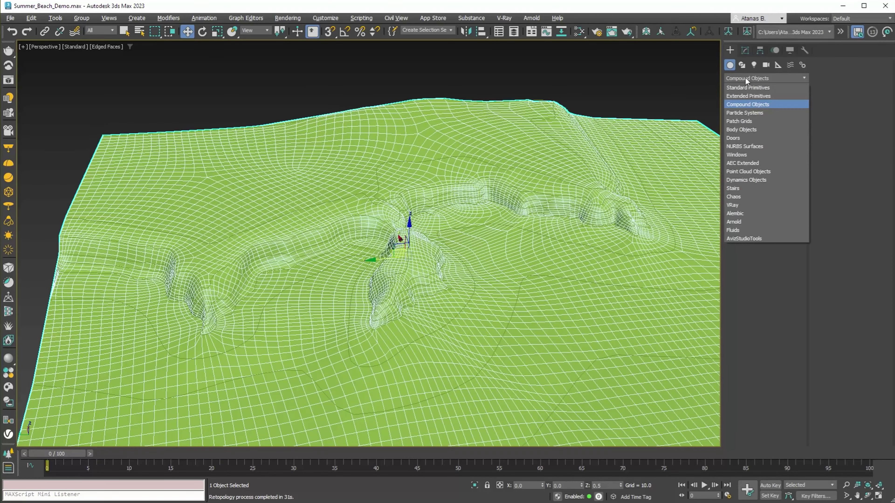
{"action": "left_click", "coordinate": [744, 86]}
{"action": "left_click", "coordinate": [784, 159]}
{"action": "scroll", "coordinate": [508, 141], "scroll_direction": "down", "scroll_amount": 5}
{"action": "middle_click_drag", "start_coordinate": [456, 151], "coordinate": [437, 169], "text": "alt"}
{"action": "middle_click_drag", "start_coordinate": [437, 168], "coordinate": [428, 187]}
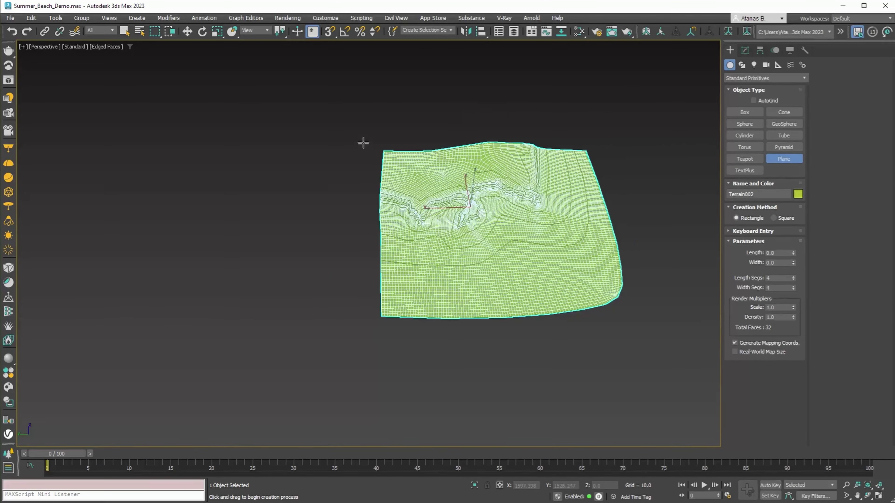
{"action": "left_click_drag", "start_coordinate": [367, 145], "coordinate": [689, 387]}
Step: Set the plane's length and width segments to 10 each
{"action": "middle_click_drag", "start_coordinate": [525, 292], "coordinate": [528, 270], "text": "alt"}
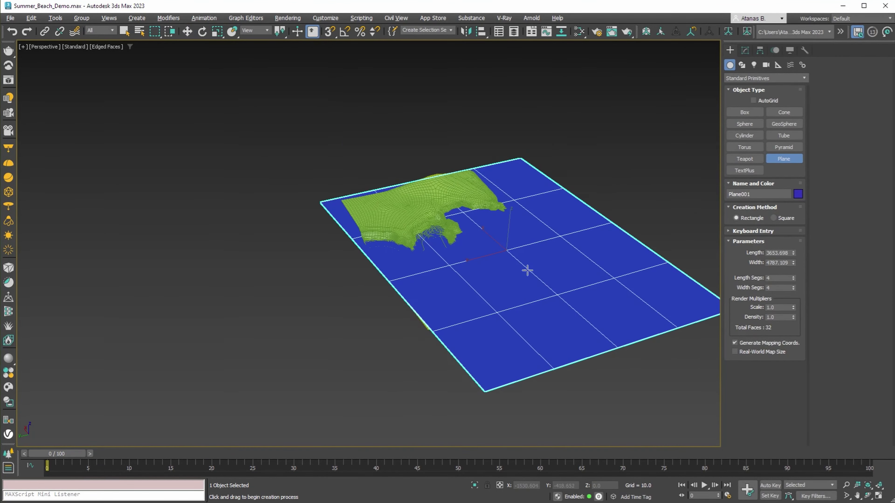
{"action": "scroll", "coordinate": [447, 248], "scroll_direction": "up", "scroll_amount": 4}
{"action": "type", "text": "10"}
{"action": "key", "text": "Tab"}
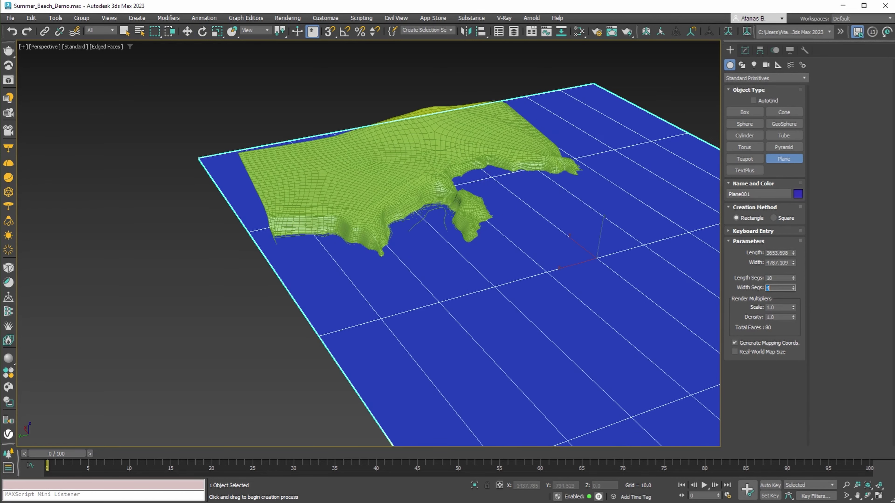
{"action": "type", "text": "10"}
{"action": "key", "text": "Return"}
Step: Add an Edit Poly modifier on top of the terrain's Retopology modifier
{"action": "scroll", "coordinate": [409, 211], "scroll_direction": "up", "scroll_amount": 10}
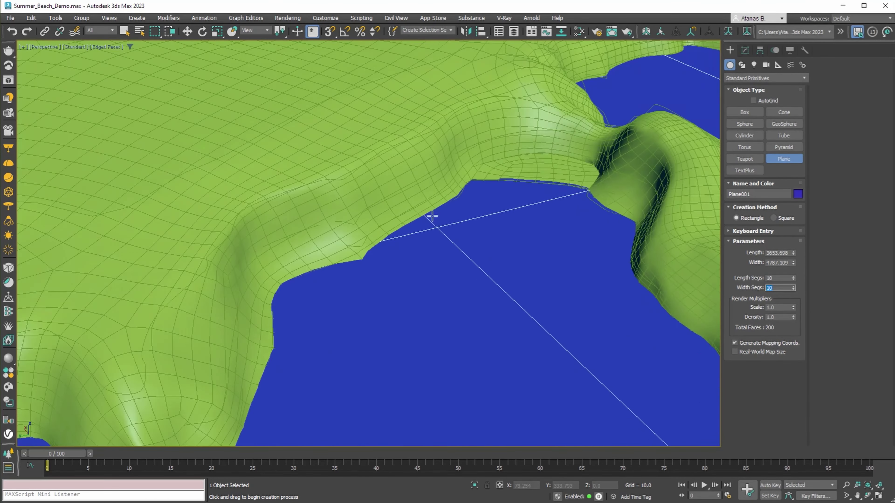
{"action": "scroll", "coordinate": [454, 256], "scroll_direction": "down", "scroll_amount": 3}
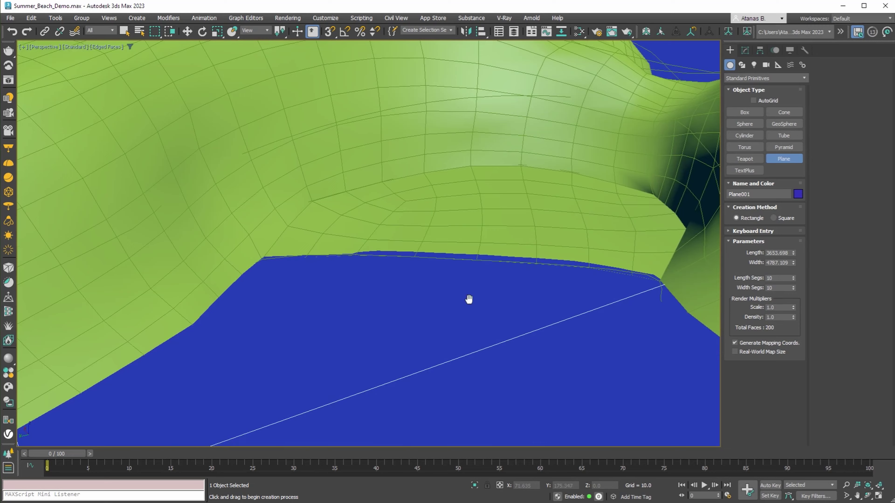
{"action": "key", "text": "w"}
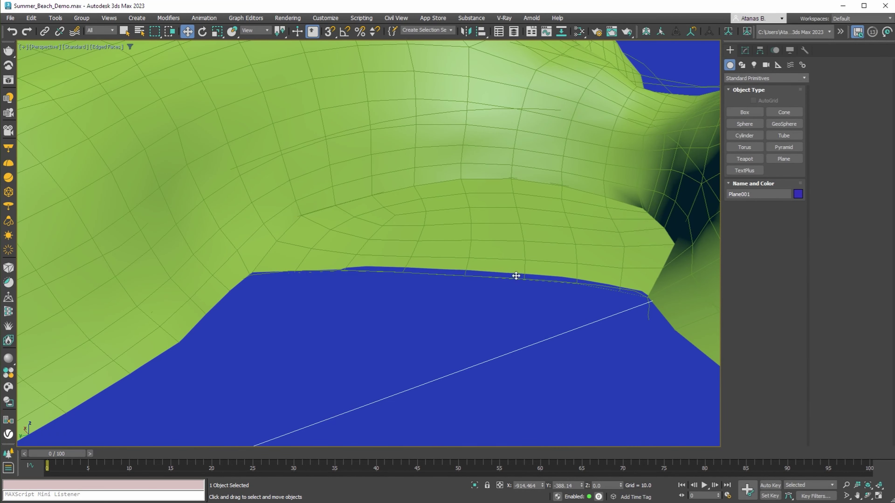
{"action": "left_click", "coordinate": [546, 259]}
{"action": "left_click", "coordinate": [745, 50]}
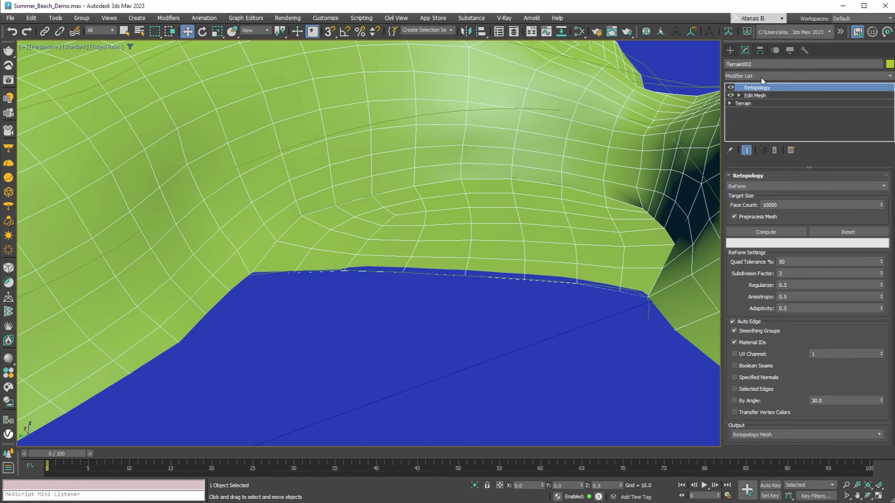
{"action": "left_click", "coordinate": [761, 76]}
{"action": "left_click", "coordinate": [774, 375]}
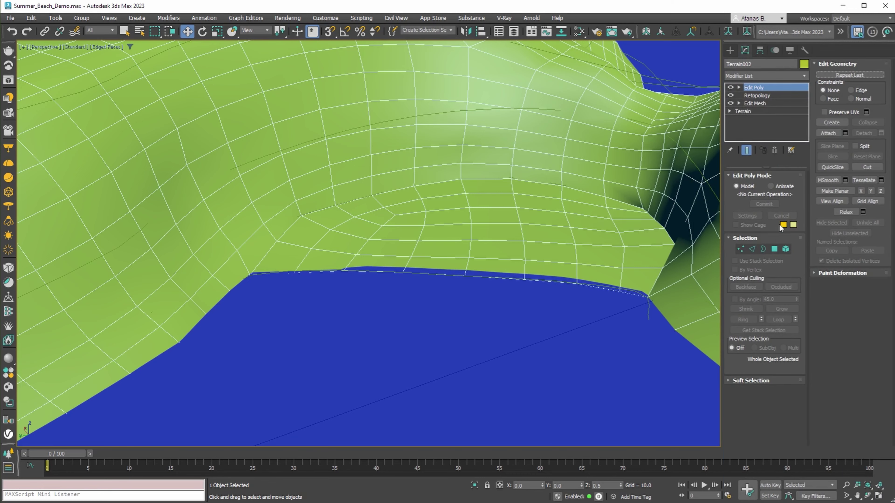
Step: Select the eight edges along the small bay's waterline, between its two corner points
{"action": "left_click", "coordinate": [752, 249]}
{"action": "left_click", "coordinate": [605, 287]}
{"action": "left_click", "coordinate": [559, 283], "text": "ctrl"}
{"action": "left_click", "coordinate": [492, 277], "text": "ctrl"}
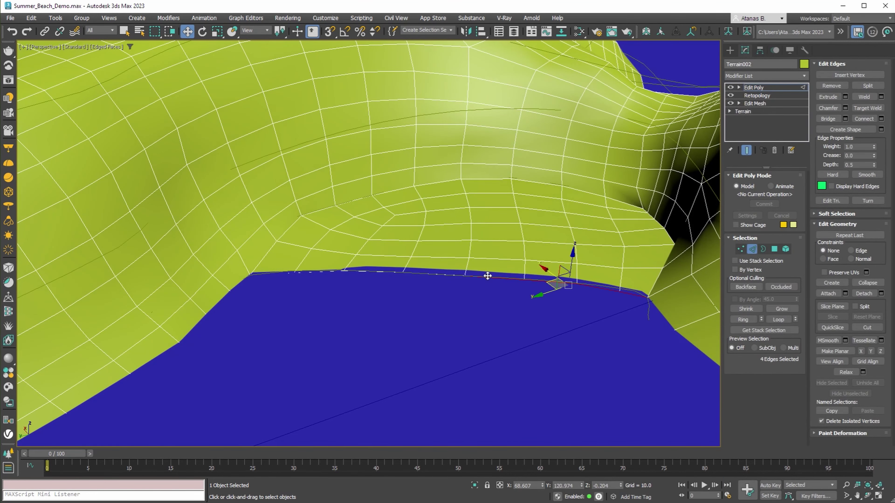
{"action": "left_click", "coordinate": [440, 273], "text": "ctrl"}
{"action": "left_click", "coordinate": [377, 271], "text": "ctrl"}
{"action": "left_click", "coordinate": [325, 270], "text": "ctrl"}
{"action": "left_click", "coordinate": [267, 274], "text": "ctrl"}
Step: Flatten the selected waterline edges by scaling them along the Z axis
{"action": "mouse_move", "coordinate": [444, 254]}
{"action": "middle_mouse_down", "text": "alt"}
{"action": "mouse_move", "coordinate": [424, 256]}
{"action": "mouse_move", "coordinate": [435, 246]}
{"action": "middle_mouse_up", "text": "alt"}
{"action": "key", "text": "F3"}
{"action": "key", "text": "r"}
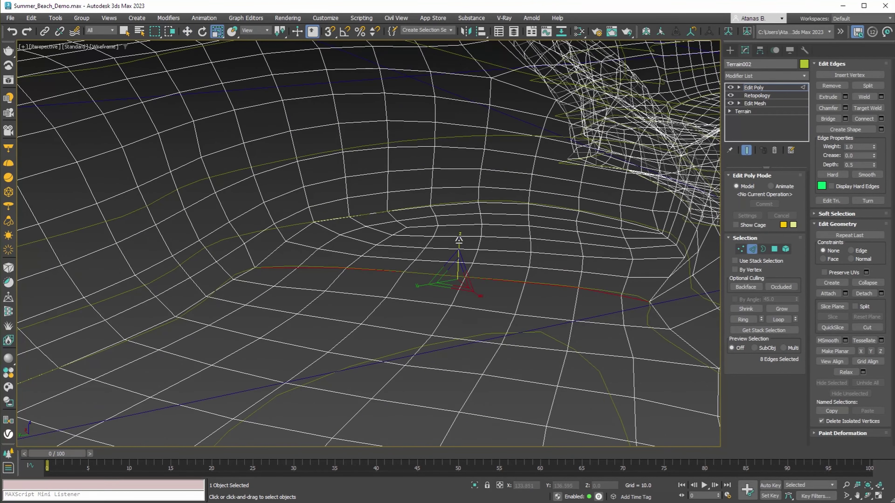
{"action": "left_click_drag", "start_coordinate": [459, 243], "coordinate": [459, 374]}
{"action": "left_click_drag", "start_coordinate": [423, 216], "coordinate": [424, 220]}
{"action": "middle_click_drag", "start_coordinate": [443, 275], "coordinate": [423, 269], "text": "alt"}
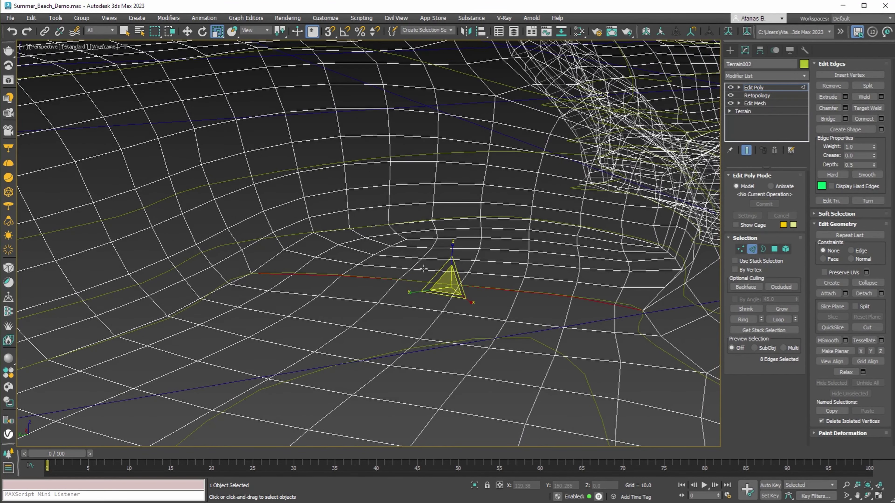
Step: Set the waterline edges' absolute Z position to 0 and leave edge editing
{"action": "right_click", "coordinate": [187, 32]}
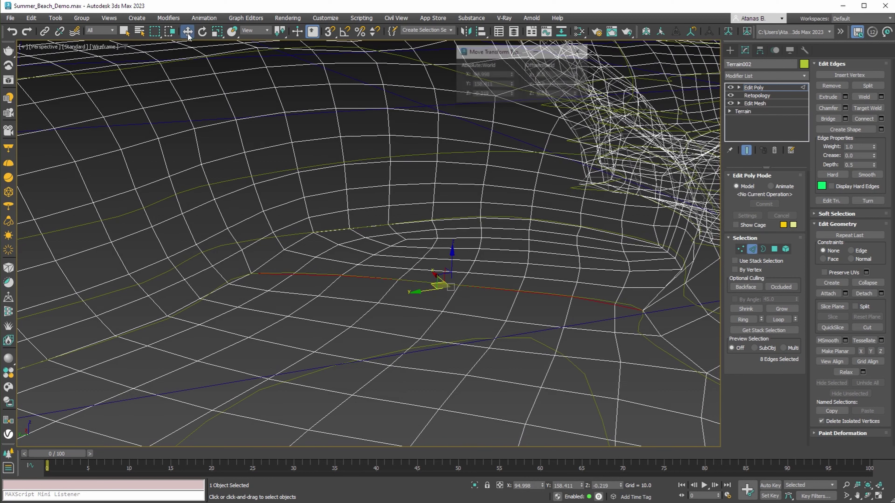
{"action": "right_click", "coordinate": [511, 93]}
{"action": "left_click", "coordinate": [578, 51]}
{"action": "key", "text": "F3"}
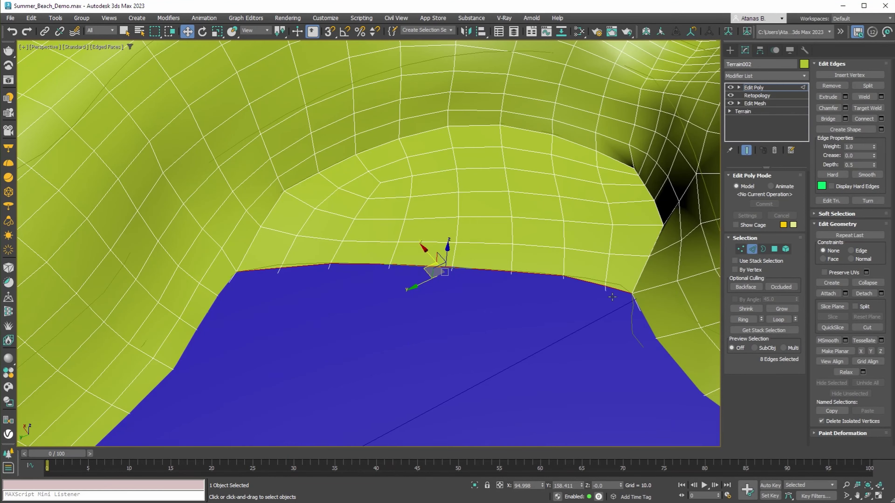
{"action": "scroll", "coordinate": [357, 287], "scroll_direction": "down", "scroll_amount": 6}
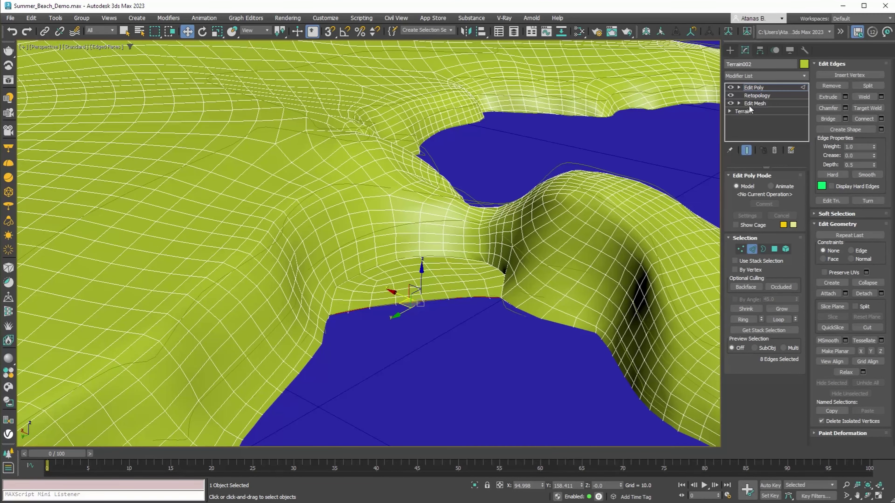
{"action": "left_click", "coordinate": [764, 87]}
Step: Add a TurboSmooth modifier to the terrain, separating the smoothing by materials and smoothing groups
{"action": "left_click", "coordinate": [802, 76]}
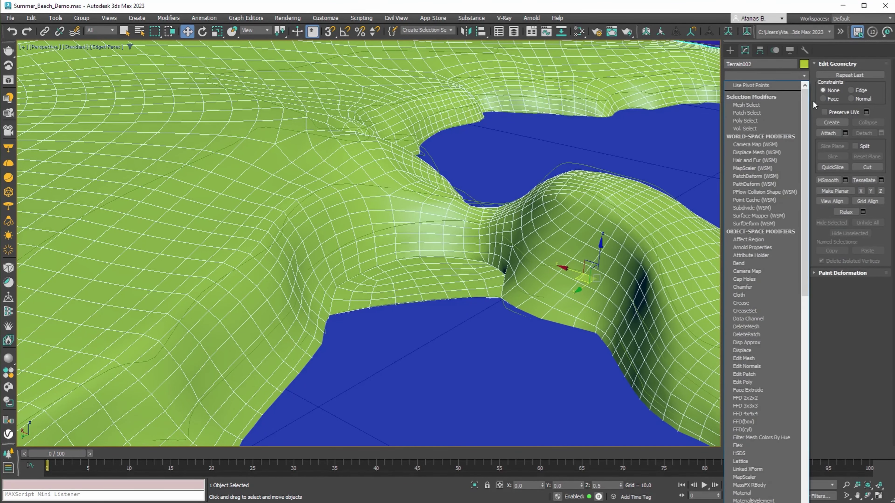
{"action": "left_click_drag", "start_coordinate": [806, 108], "coordinate": [824, 379]}
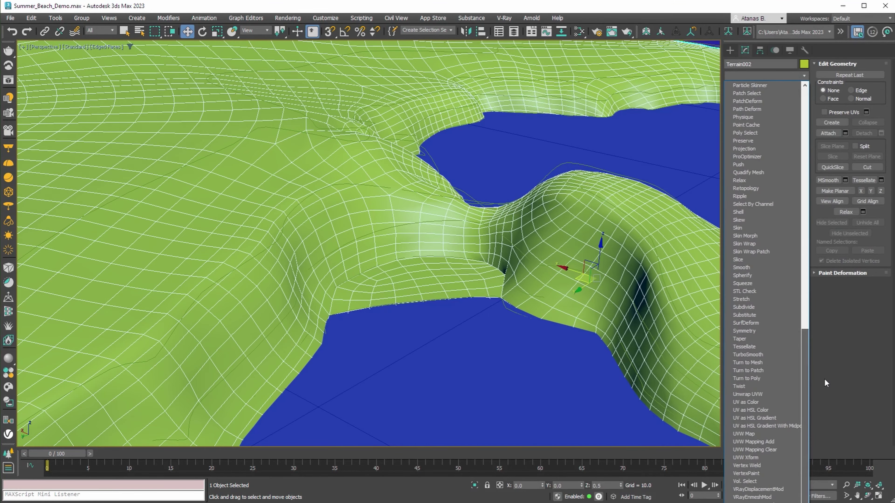
{"action": "left_click", "coordinate": [779, 352]}
{"action": "left_click", "coordinate": [762, 258]}
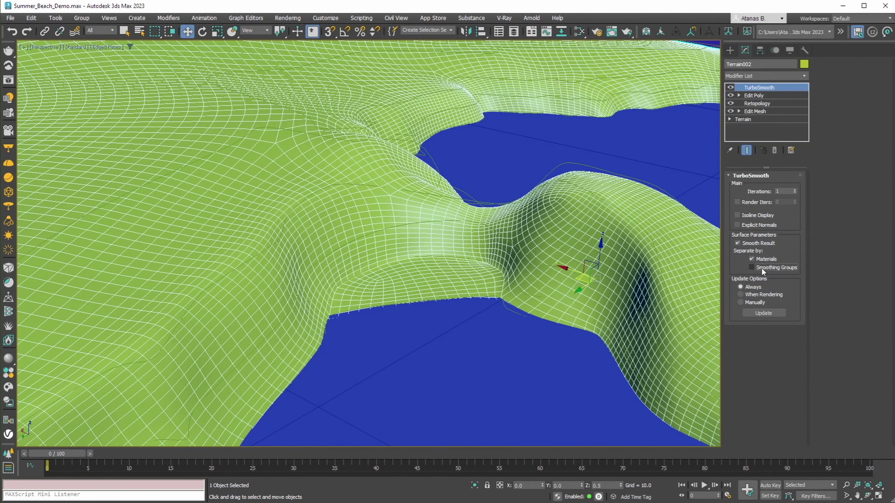
{"action": "left_click", "coordinate": [761, 268]}
Step: Add a UVW Map modifier to the terrain with box mapping and a length and width of 150
{"action": "middle_click_drag", "start_coordinate": [482, 268], "coordinate": [442, 301], "text": "alt"}
{"action": "scroll", "coordinate": [482, 297], "scroll_direction": "down", "scroll_amount": 5}
{"action": "scroll", "coordinate": [476, 305], "scroll_direction": "down", "scroll_amount": 1}
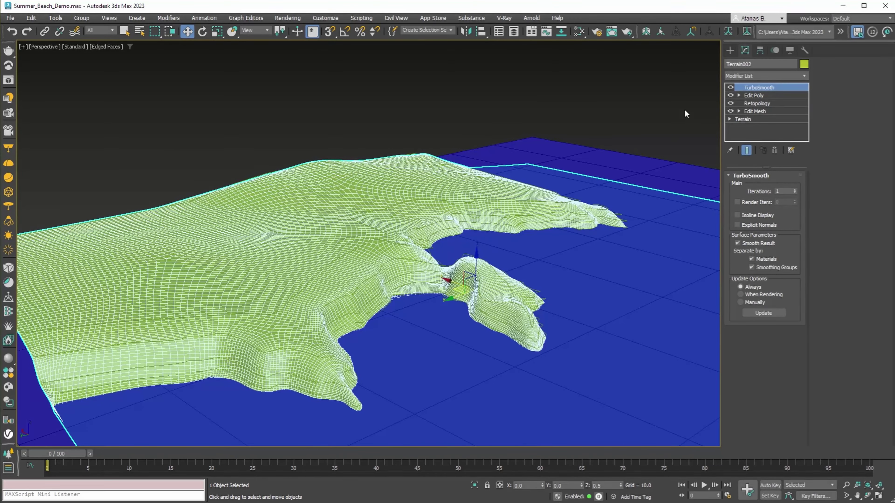
{"action": "left_click", "coordinate": [782, 75]}
{"action": "left_click_drag", "start_coordinate": [804, 90], "coordinate": [822, 365]}
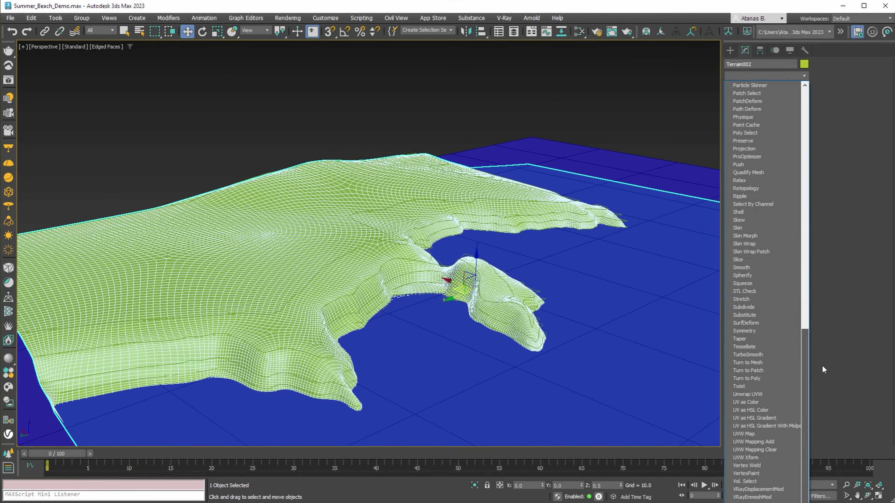
{"action": "left_click", "coordinate": [753, 435]}
{"action": "left_click", "coordinate": [747, 229]}
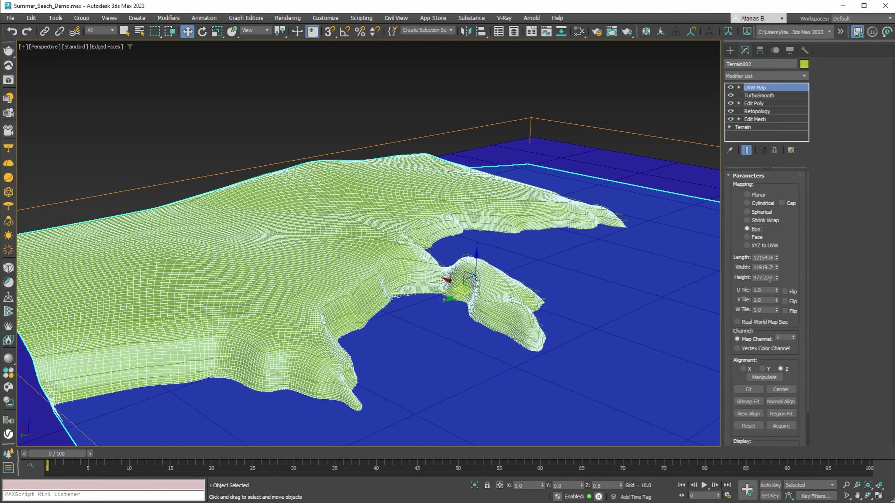
{"action": "type", "text": "150"}
{"action": "key", "text": "Tab"}
{"action": "type", "text": "150"}
{"action": "key", "text": "Tab"}
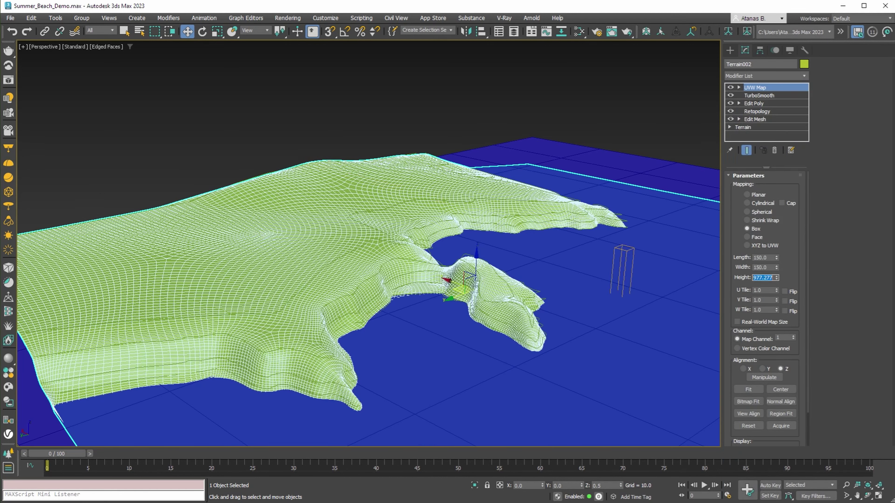
Step: Add a UVW Map modifier to the plane and set its mapping length and width to 100
{"action": "left_click", "coordinate": [586, 174]}
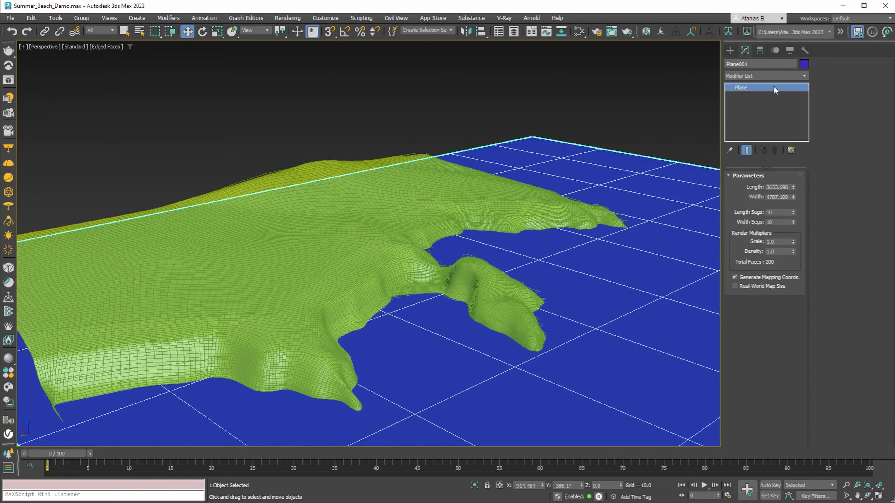
{"action": "left_click", "coordinate": [774, 76]}
{"action": "scroll", "coordinate": [801, 247], "scroll_direction": "down", "scroll_amount": 10}
{"action": "left_click", "coordinate": [752, 437]}
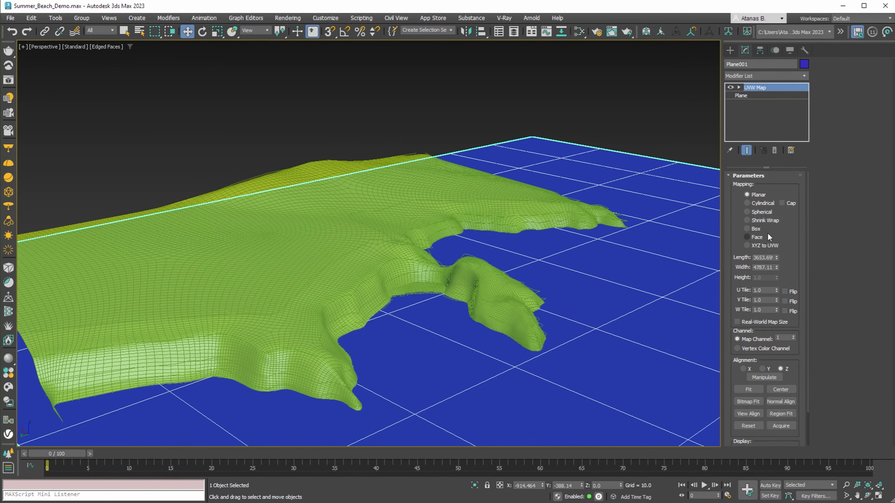
{"action": "type", "text": "100"}
{"action": "key", "text": "Tab"}
{"action": "type", "text": "100"}
{"action": "key", "text": "Return"}
Step: Clear the selection and examine the smoothed terrain, the plane and the cameras from several angles
{"action": "middle_click_drag", "start_coordinate": [563, 307], "coordinate": [512, 264]}
{"action": "scroll", "coordinate": [557, 261], "scroll_direction": "down", "scroll_amount": 5}
{"action": "middle_click_drag", "start_coordinate": [512, 264], "coordinate": [428, 259], "text": "alt"}
{"action": "left_click", "coordinate": [577, 103]}
{"action": "scroll", "coordinate": [471, 187], "scroll_direction": "up", "scroll_amount": 4}
{"action": "middle_click_drag", "start_coordinate": [471, 187], "coordinate": [420, 189]}
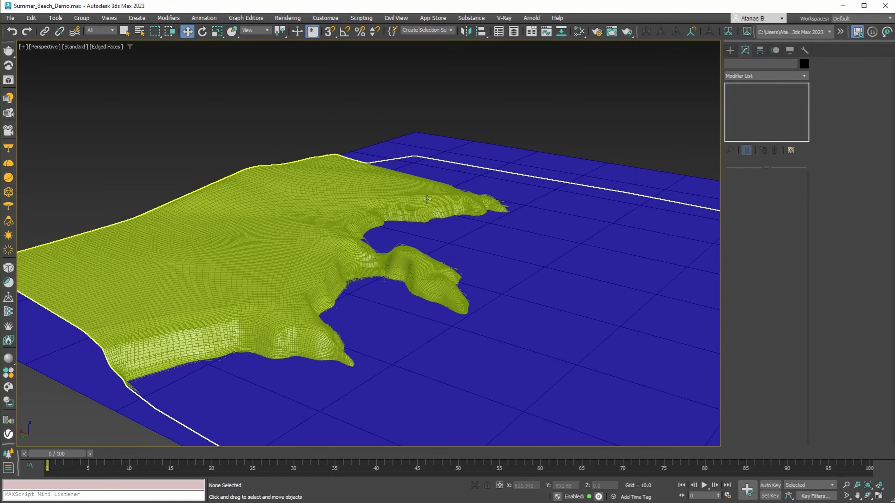
{"action": "scroll", "coordinate": [427, 199], "scroll_direction": "up", "scroll_amount": 5}
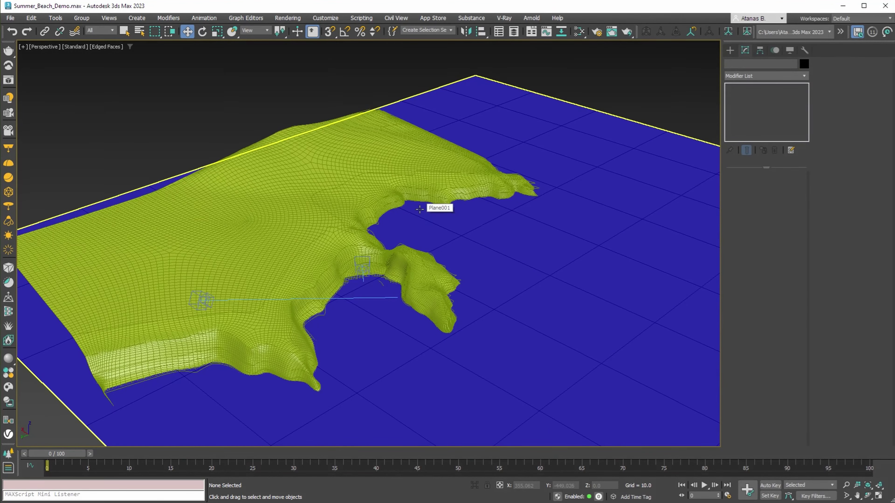
{"action": "middle_click_drag", "start_coordinate": [419, 209], "coordinate": [351, 244], "text": "alt"}
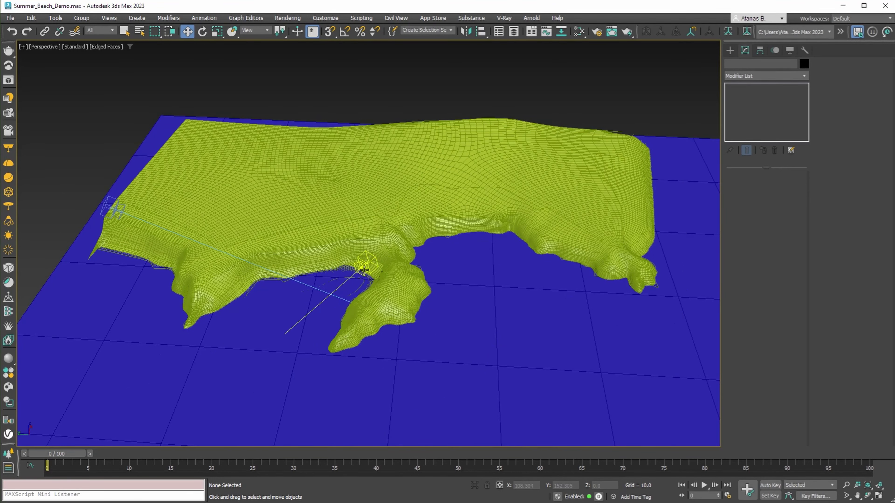
{"action": "scroll", "coordinate": [370, 275], "scroll_direction": "down", "scroll_amount": 4}
{"action": "middle_click_drag", "start_coordinate": [375, 259], "coordinate": [451, 247], "text": "alt"}
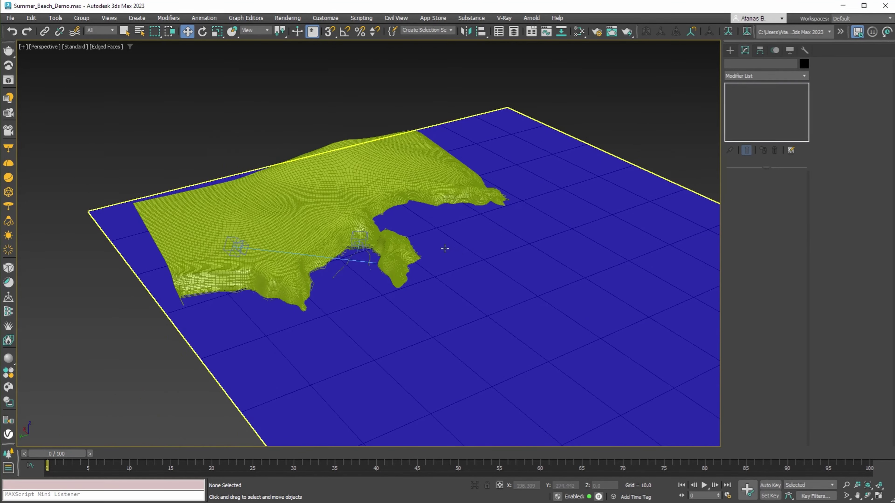
{"action": "middle_click_drag", "start_coordinate": [523, 242], "coordinate": [494, 262], "text": "alt"}
Step: Select the VRaySun above the terrain and check its parameters and cloud settings
{"action": "left_click", "coordinate": [635, 59]}
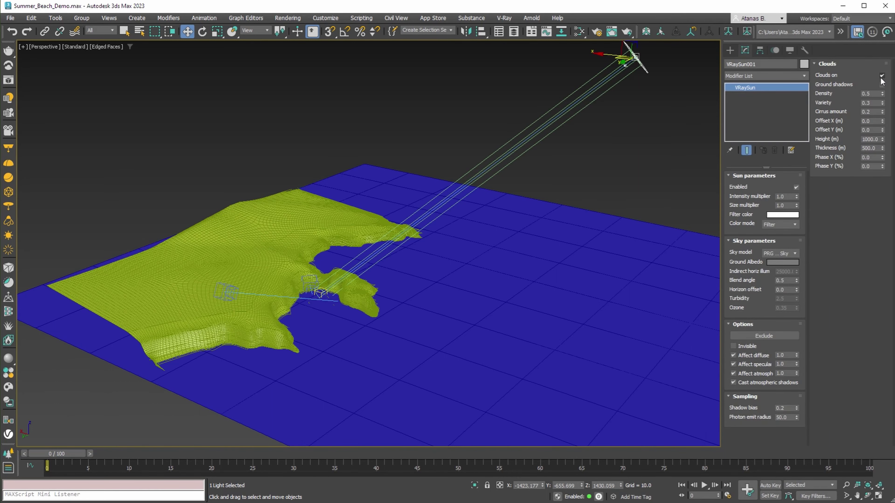
{"action": "middle_click_drag", "start_coordinate": [400, 279], "coordinate": [456, 274], "text": "alt"}
{"action": "scroll", "coordinate": [399, 268], "scroll_direction": "up", "scroll_amount": 4}
{"action": "scroll", "coordinate": [449, 274], "scroll_direction": "down", "scroll_amount": 4}
Step: Show VRayCam002 in the camera view of the four-view layout and start a V-Ray render of it
{"action": "key", "text": "alt+w"}
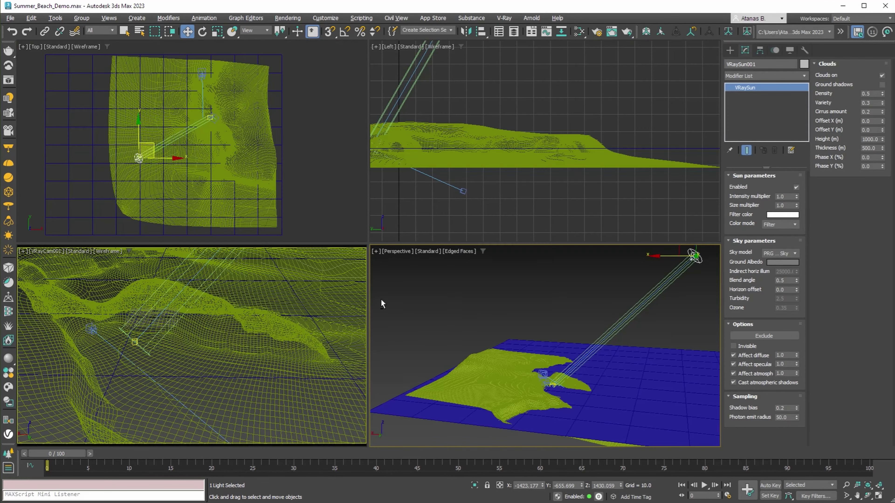
{"action": "right_click", "coordinate": [155, 309]}
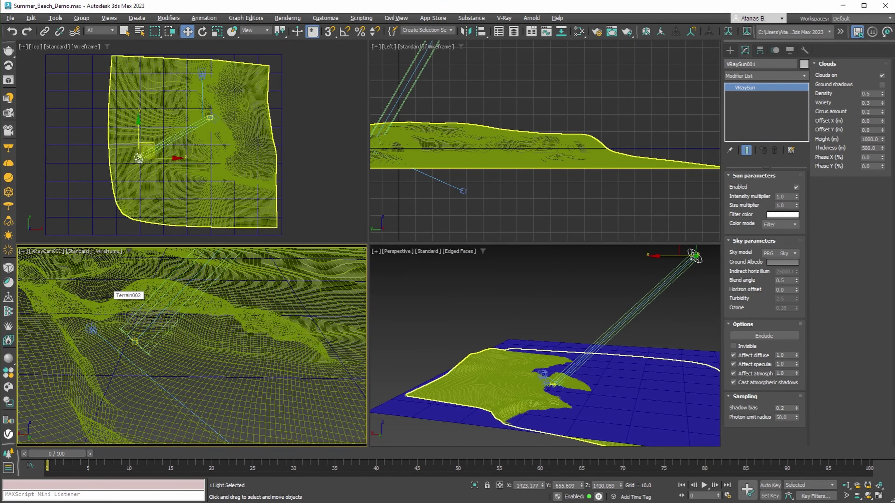
{"action": "key", "text": "c"}
{"action": "left_click", "coordinate": [428, 196]}
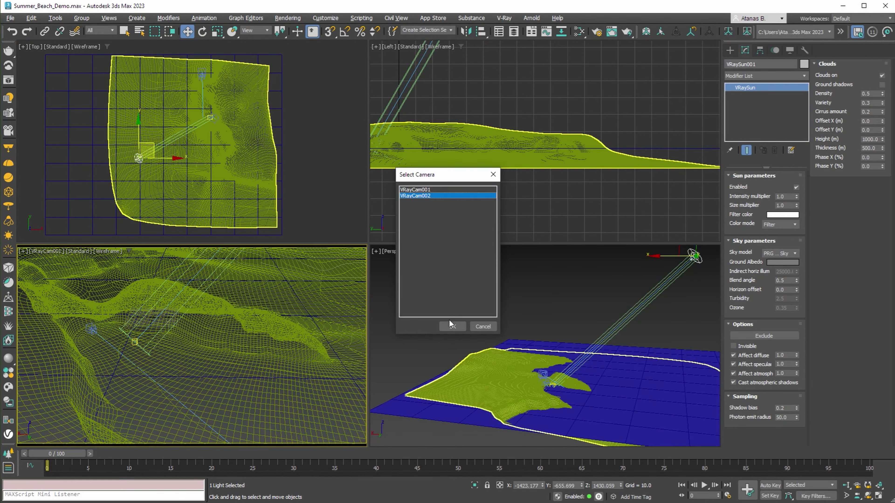
{"action": "left_click", "coordinate": [452, 327]}
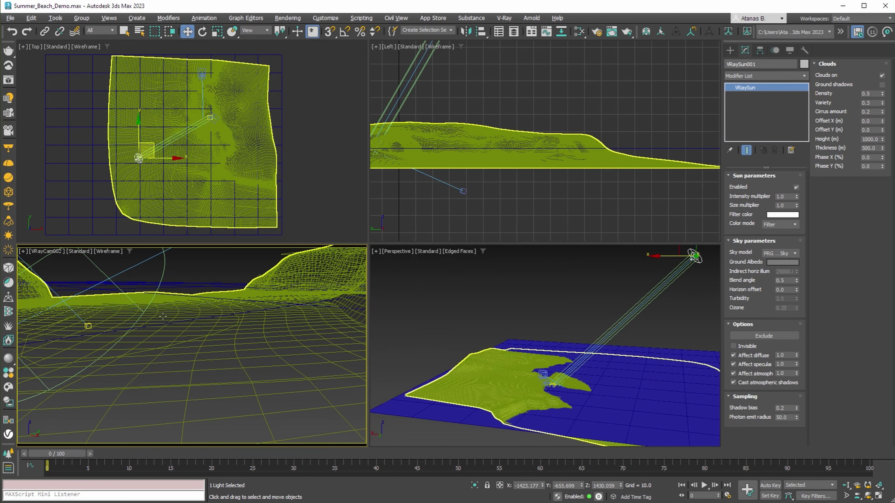
{"action": "key", "text": "shift+q"}
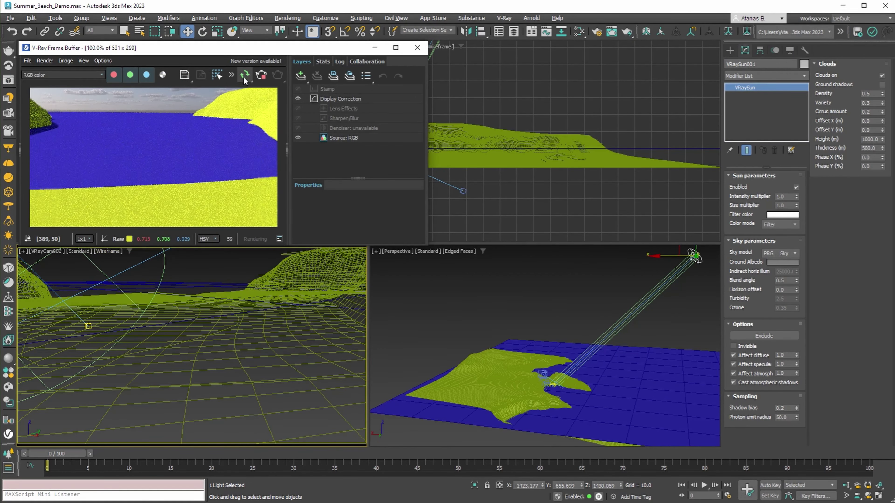
Step: Assign the prepared Shell material from the Slate Material Editor to the terrain and open its parameters
{"action": "middle_click_drag", "start_coordinate": [549, 374], "coordinate": [522, 357], "text": "alt"}
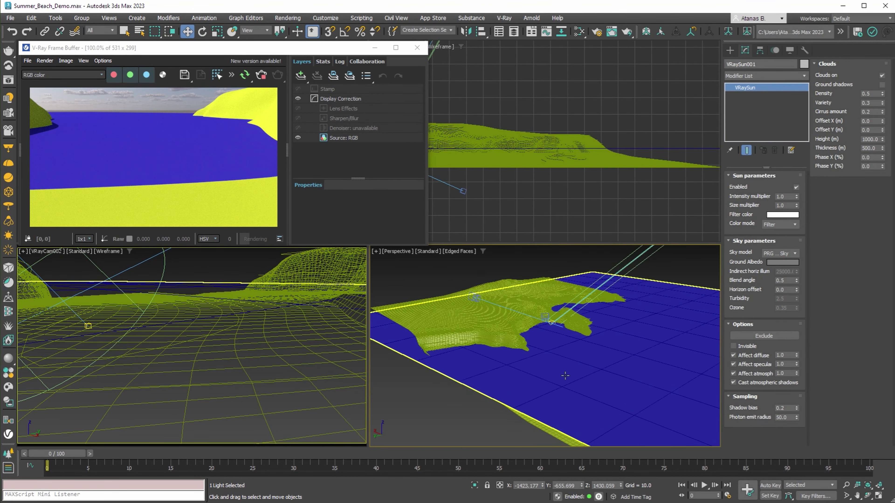
{"action": "key", "text": "m"}
{"action": "left_click_drag", "start_coordinate": [542, 54], "coordinate": [636, 49]}
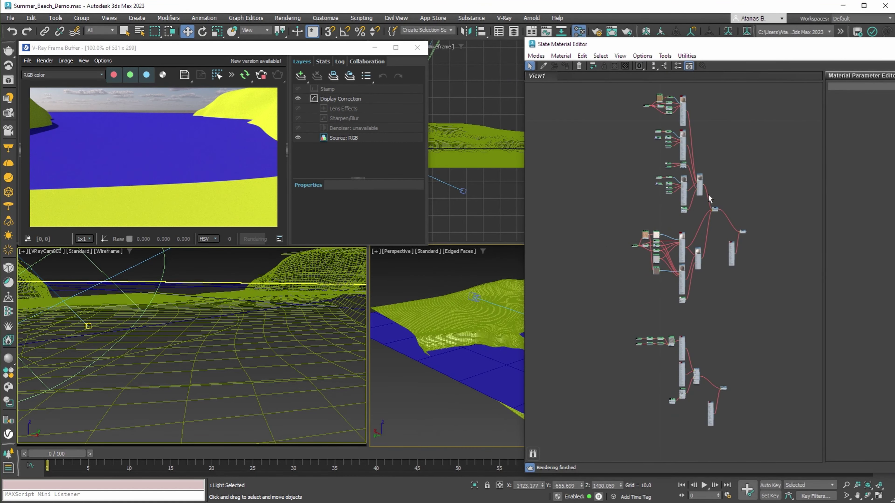
{"action": "scroll", "coordinate": [747, 239], "scroll_direction": "up", "scroll_amount": 6}
{"action": "middle_click_drag", "start_coordinate": [746, 240], "coordinate": [663, 304]}
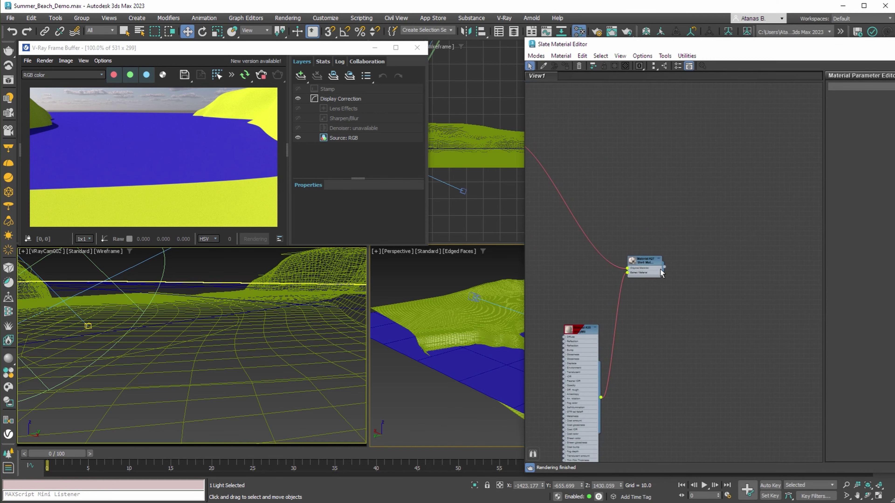
{"action": "left_click_drag", "start_coordinate": [664, 268], "coordinate": [422, 321]}
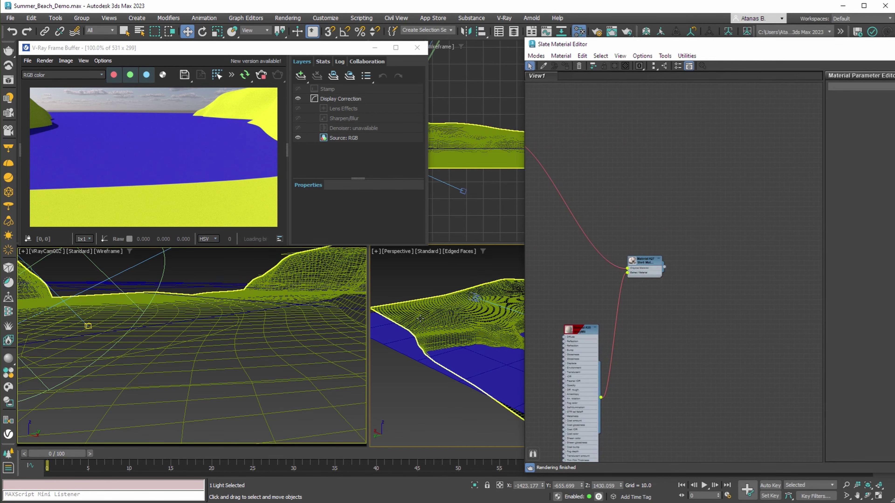
{"action": "double_click", "coordinate": [648, 267]}
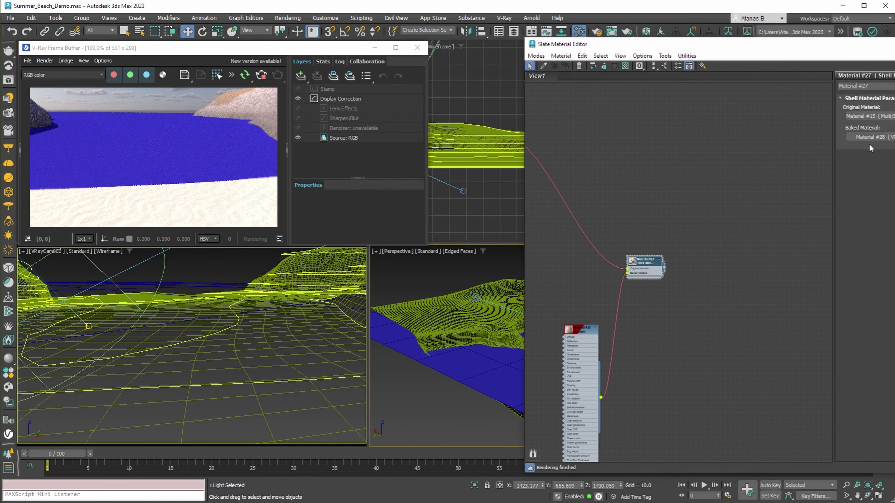
Step: Give the baked VRayMtl of the terrain's Shell material a more saturated sandy-brown diffuse colour
{"action": "double_click", "coordinate": [575, 333]}
{"action": "left_click", "coordinate": [887, 110]}
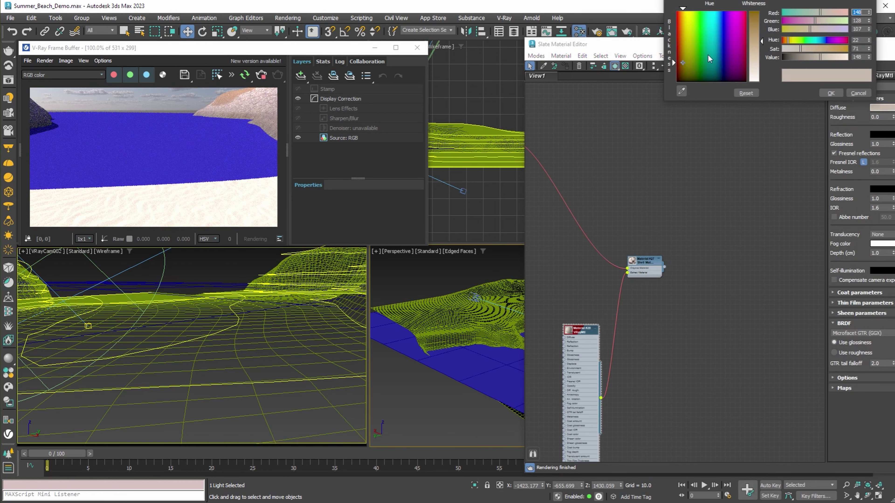
{"action": "mouse_move", "coordinate": [800, 51]}
{"action": "left_mouse_down"}
{"action": "mouse_move", "coordinate": [818, 50]}
{"action": "mouse_move", "coordinate": [795, 60]}
{"action": "left_mouse_up"}
{"action": "left_click", "coordinate": [833, 92]}
{"action": "scroll", "coordinate": [650, 308], "scroll_direction": "down", "scroll_amount": 3}
{"action": "middle_click_drag", "start_coordinate": [650, 308], "coordinate": [667, 263]}
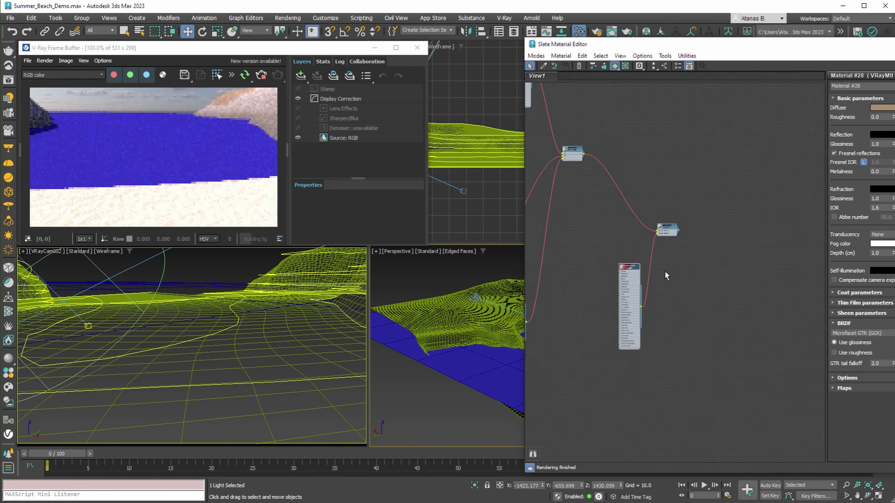
Step: Assign the prepared water Shell material from the Slate Material Editor to the plane
{"action": "scroll", "coordinate": [655, 250], "scroll_direction": "up", "scroll_amount": 4}
{"action": "double_click", "coordinate": [697, 234]}
{"action": "scroll", "coordinate": [808, 259], "scroll_direction": "down", "scroll_amount": 6}
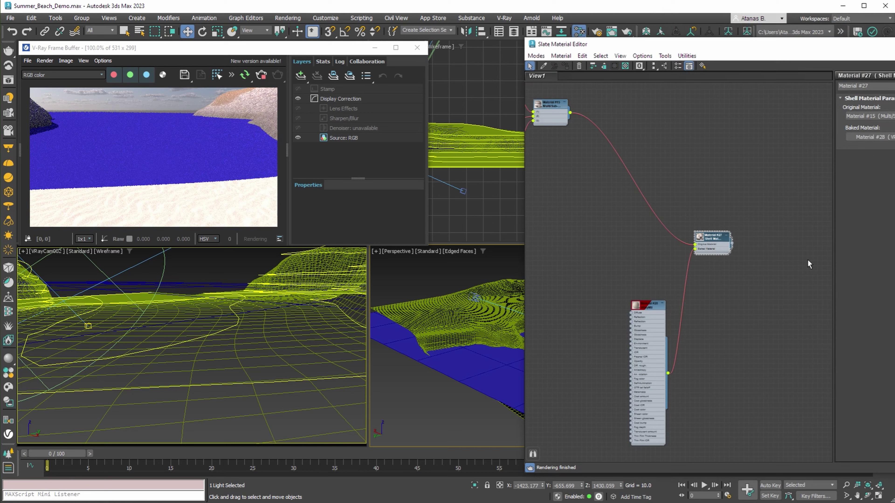
{"action": "scroll", "coordinate": [704, 277], "scroll_direction": "up", "scroll_amount": 4}
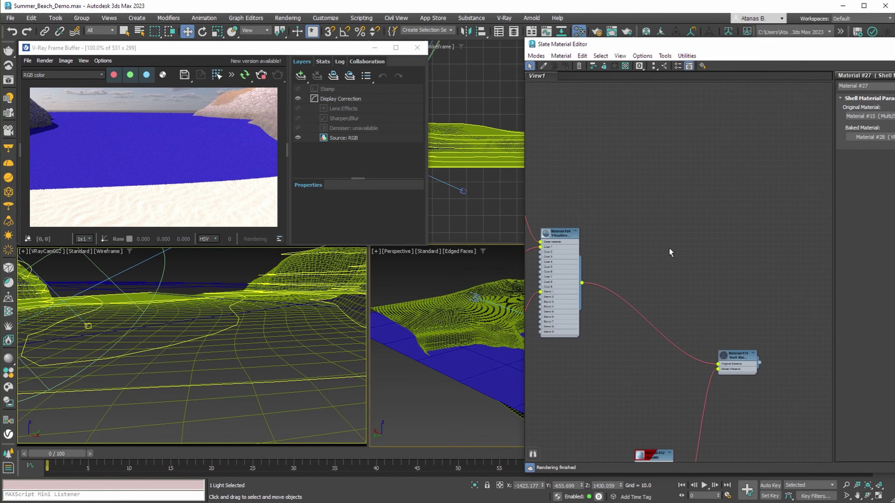
{"action": "left_click_drag", "start_coordinate": [530, 402], "coordinate": [489, 376]}
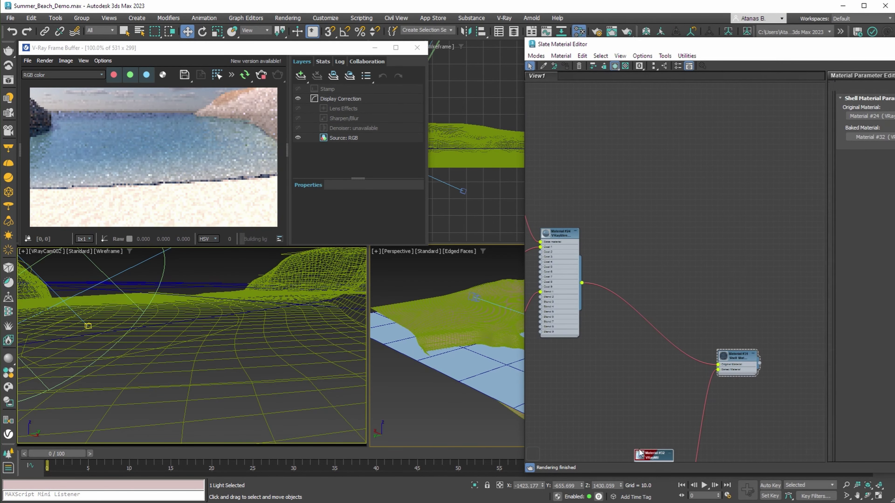
Step: Examine the water Shell's baked material and its diffuse colour, its blend material and the Waves_A_02_200cm material parameters
{"action": "double_click", "coordinate": [655, 455]}
{"action": "left_click", "coordinate": [876, 109]}
{"action": "left_click", "coordinate": [830, 89]}
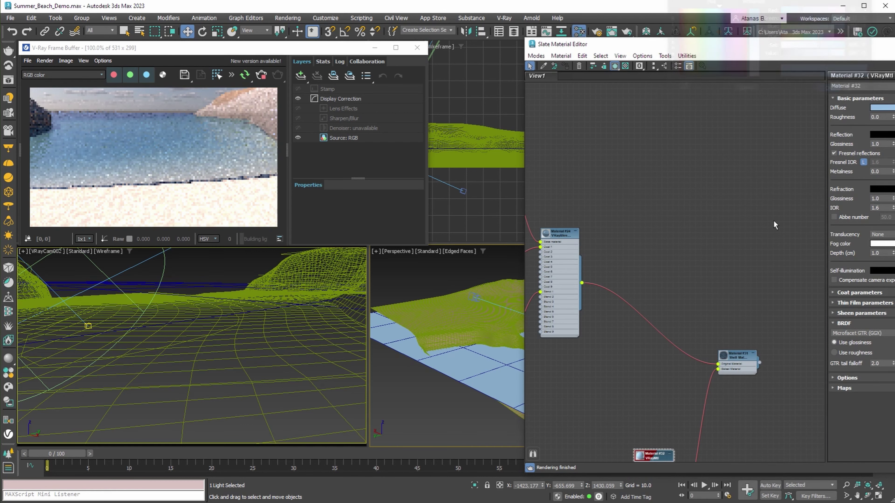
{"action": "double_click", "coordinate": [564, 242]}
{"action": "middle_click_drag", "start_coordinate": [605, 293], "coordinate": [702, 309]}
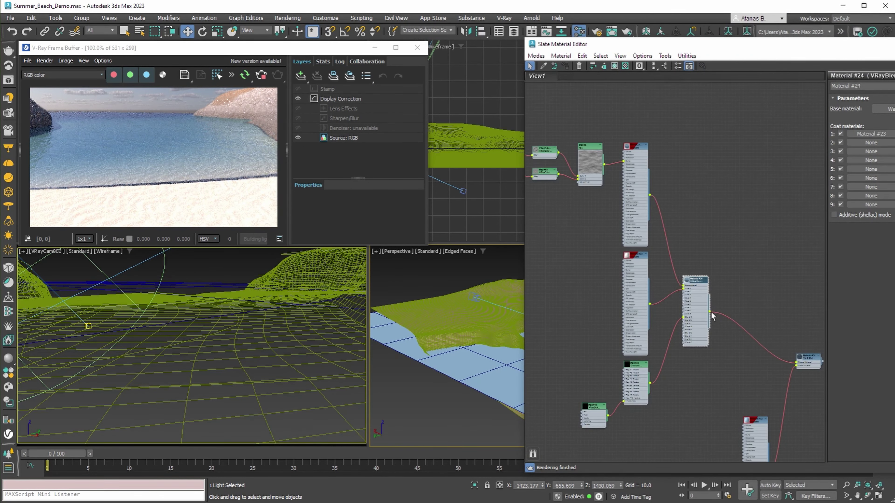
{"action": "double_click", "coordinate": [638, 166]}
{"action": "middle_click_drag", "start_coordinate": [588, 345], "coordinate": [625, 327]}
{"action": "left_click_drag", "start_coordinate": [631, 47], "coordinate": [526, 48]}
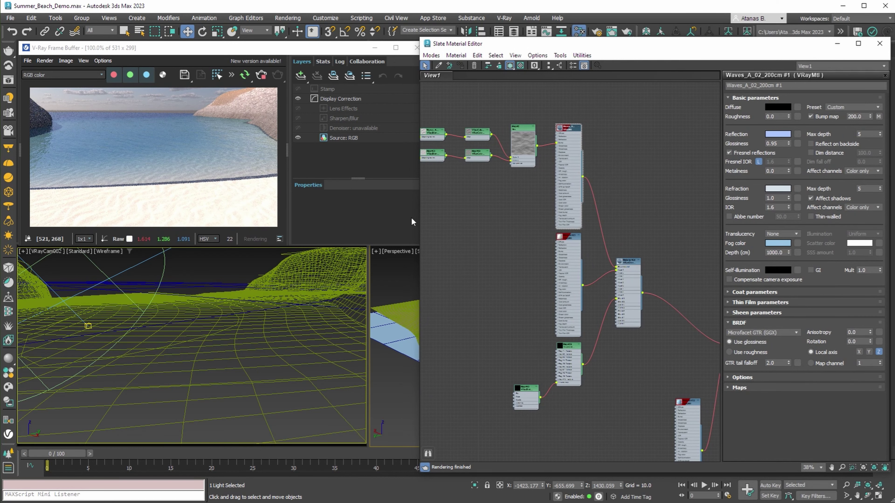
Step: Set the U and V tiling of the sand textures' VRayUVWRandomizer map to 20
{"action": "scroll", "coordinate": [548, 270], "scroll_direction": "down", "scroll_amount": 6}
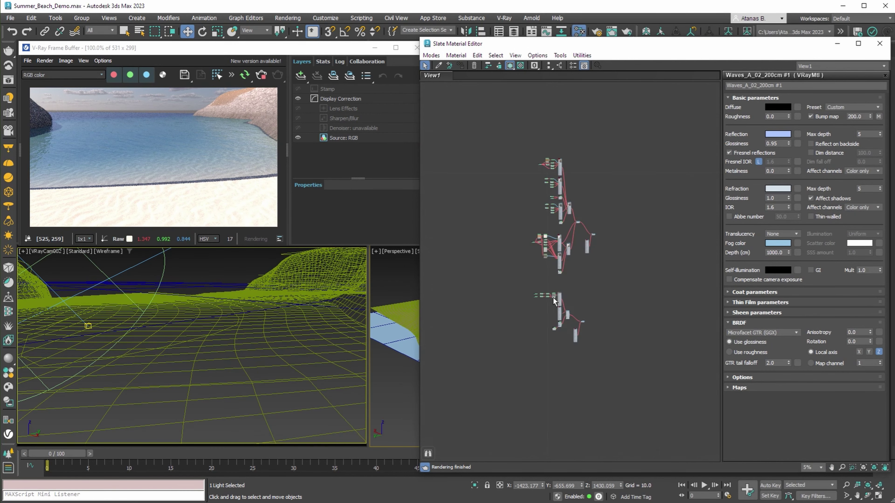
{"action": "scroll", "coordinate": [545, 270], "scroll_direction": "up", "scroll_amount": 8}
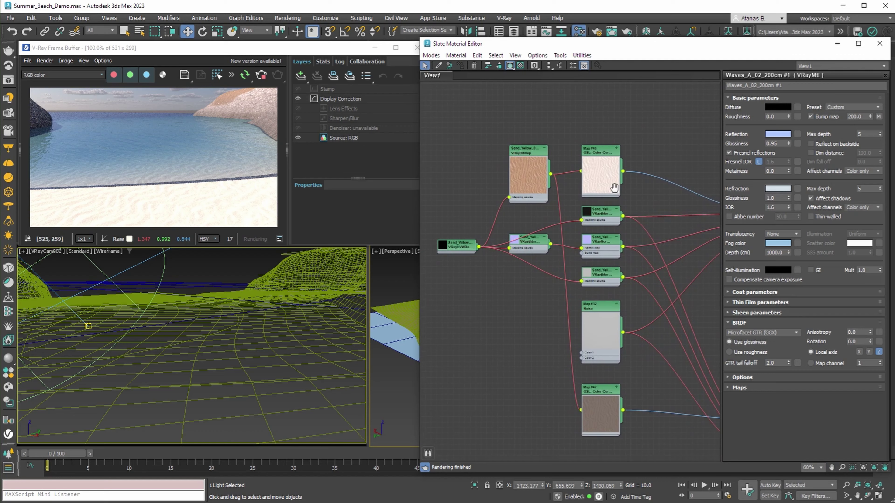
{"action": "left_click", "coordinate": [517, 236]}
{"action": "double_click", "coordinate": [517, 235]}
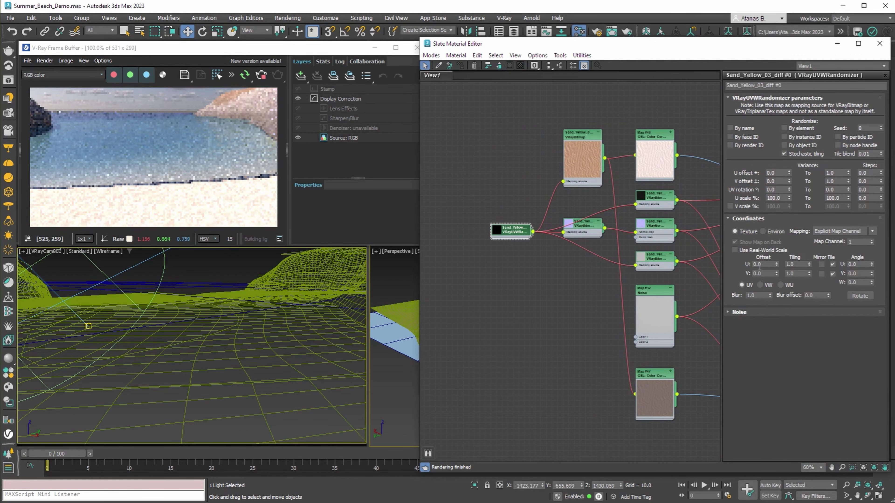
{"action": "left_click_drag", "start_coordinate": [794, 264], "coordinate": [781, 265]}
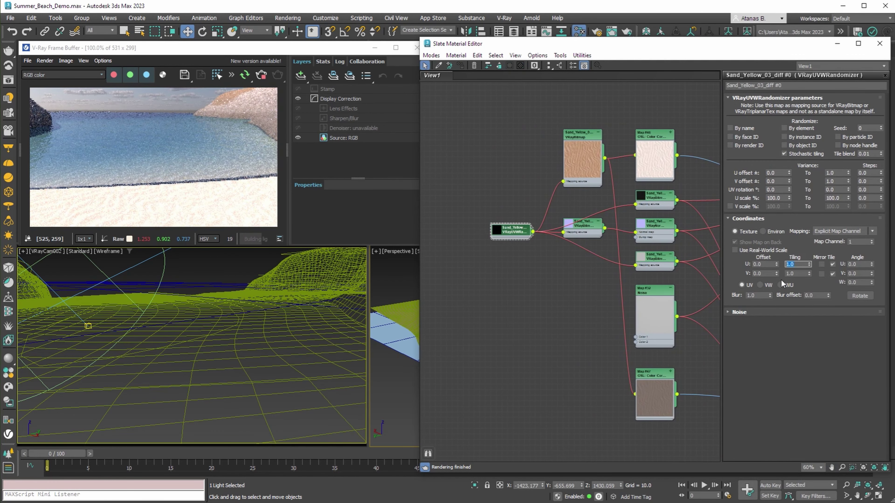
{"action": "type", "text": "20"}
{"action": "key", "text": "Tab"}
{"action": "type", "text": "20"}
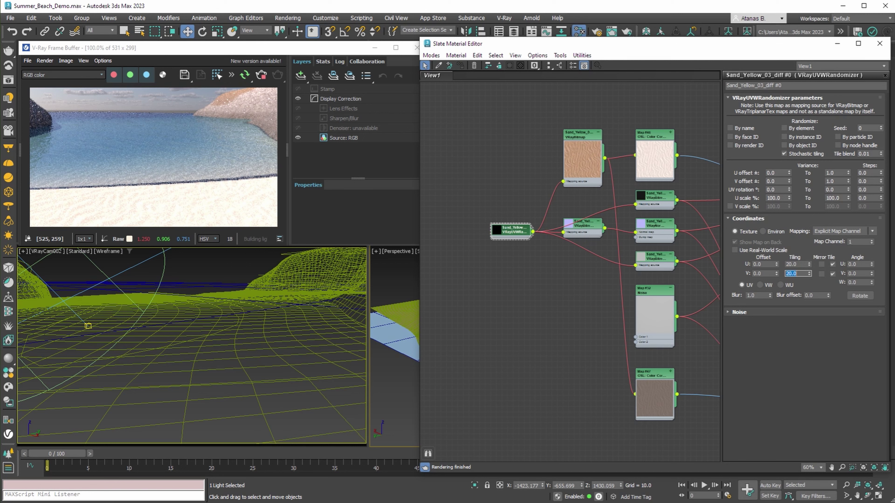
{"action": "scroll", "coordinate": [574, 246], "scroll_direction": "down", "scroll_amount": 2}
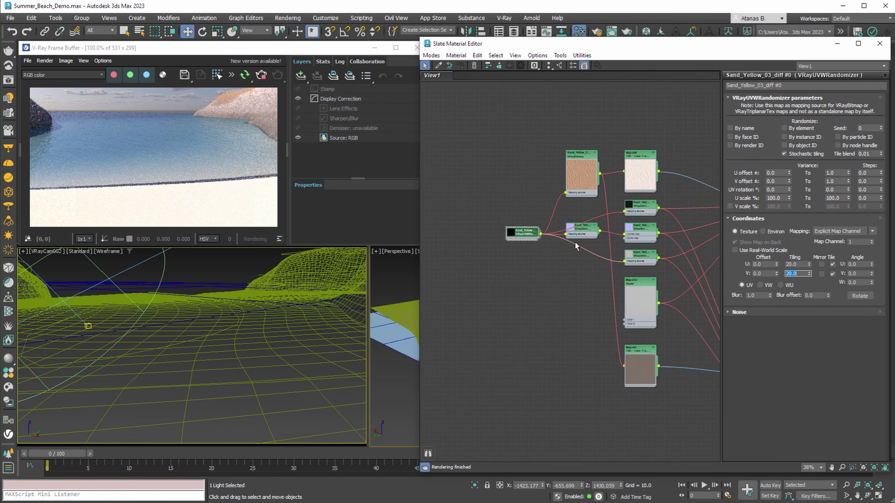
Step: Select the water plane's UVW Map gizmo, activate Rotate and examine the gizmo's orientation relative to the terrain
{"action": "scroll", "coordinate": [575, 244], "scroll_direction": "down", "scroll_amount": 3}
{"action": "middle_click_drag", "start_coordinate": [577, 327], "coordinate": [557, 345]}
{"action": "scroll", "coordinate": [560, 260], "scroll_direction": "down", "scroll_amount": 3}
{"action": "scroll", "coordinate": [556, 261], "scroll_direction": "up", "scroll_amount": 6}
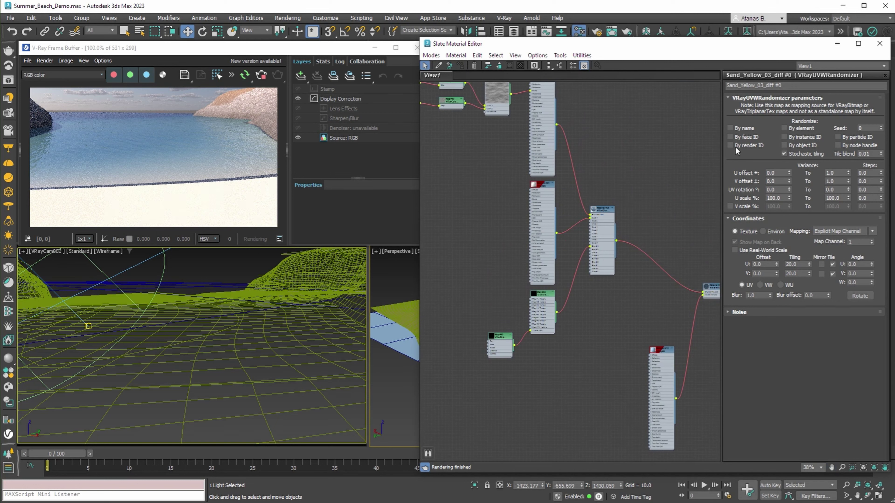
{"action": "left_click", "coordinate": [836, 49]}
{"action": "left_click", "coordinate": [645, 339]}
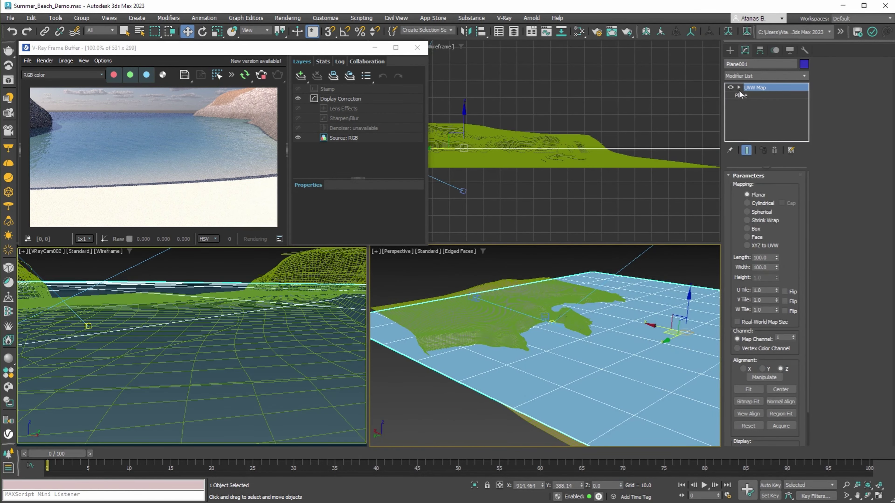
{"action": "left_click", "coordinate": [754, 96]}
{"action": "middle_click_drag", "start_coordinate": [609, 348], "coordinate": [519, 357]}
{"action": "scroll", "coordinate": [557, 342], "scroll_direction": "up", "scroll_amount": 4}
{"action": "key", "text": "e"}
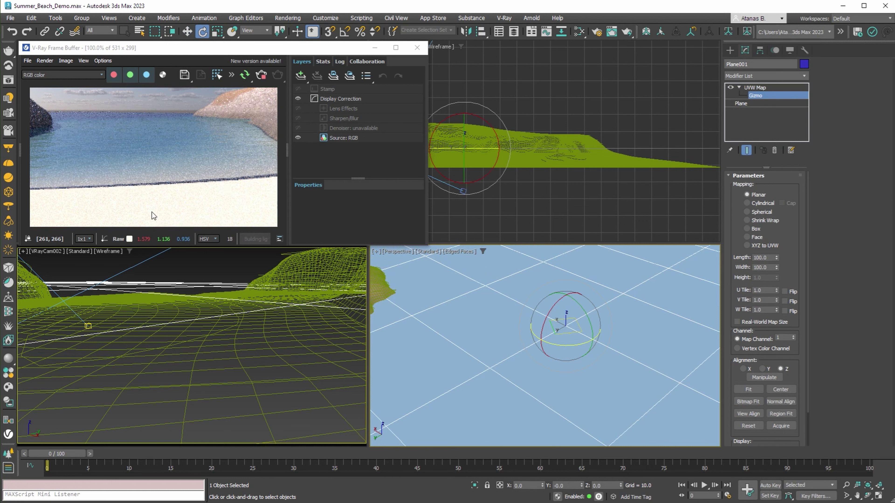
{"action": "middle_click_drag", "start_coordinate": [544, 313], "coordinate": [544, 313], "text": "alt"}
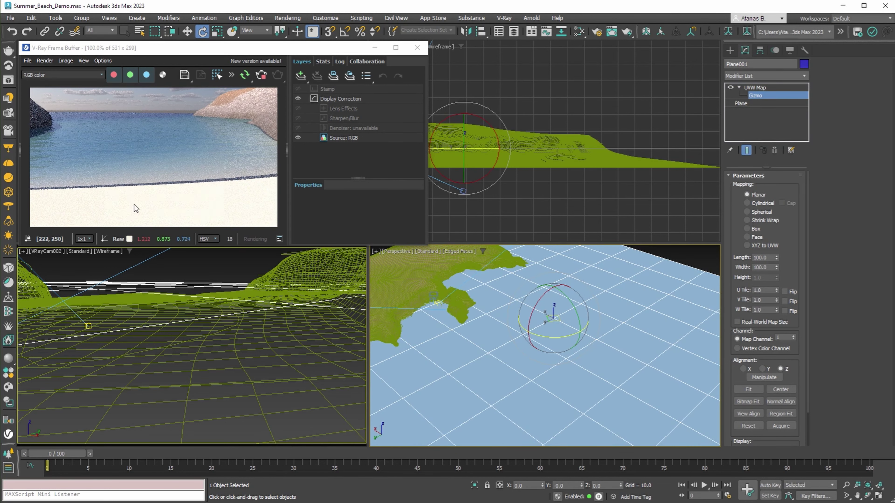
{"action": "middle_click_drag", "start_coordinate": [433, 268], "coordinate": [579, 298], "text": "alt"}
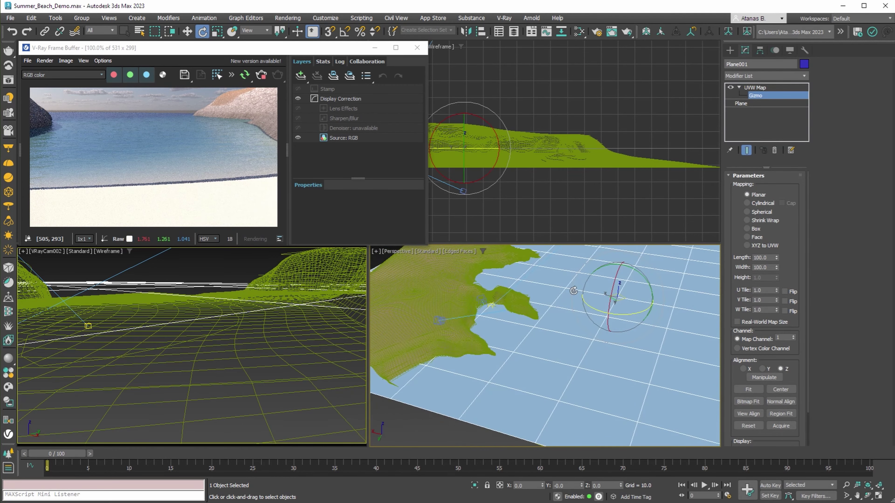
Step: Review the water material's VRayDistanceTex, Waves_A_02_200cm base, white coat material and Gradient Ramp blend map
{"action": "key", "text": "m"}
{"action": "scroll", "coordinate": [506, 334], "scroll_direction": "up", "scroll_amount": 5}
{"action": "left_click", "coordinate": [494, 338]}
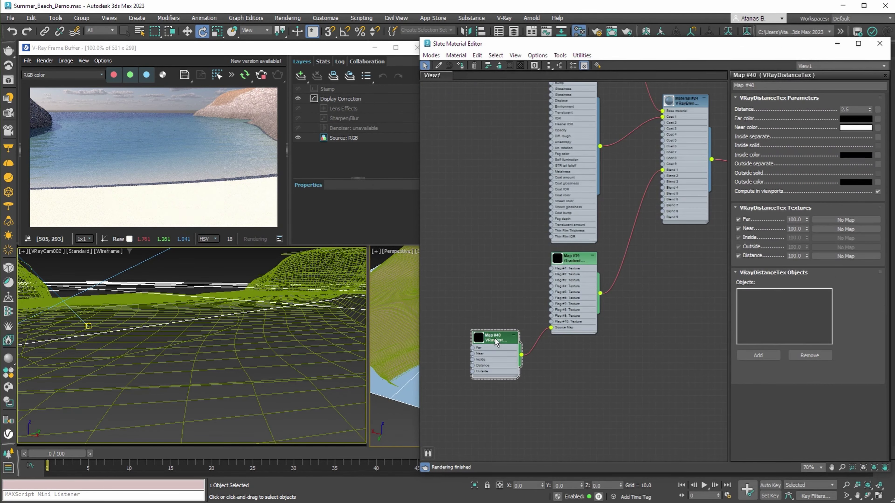
{"action": "scroll", "coordinate": [548, 317], "scroll_direction": "down", "scroll_amount": 2}
{"action": "middle_click_drag", "start_coordinate": [502, 277], "coordinate": [559, 333]}
{"action": "scroll", "coordinate": [552, 306], "scroll_direction": "down", "scroll_amount": 1}
{"action": "scroll", "coordinate": [551, 303], "scroll_direction": "up", "scroll_amount": 1}
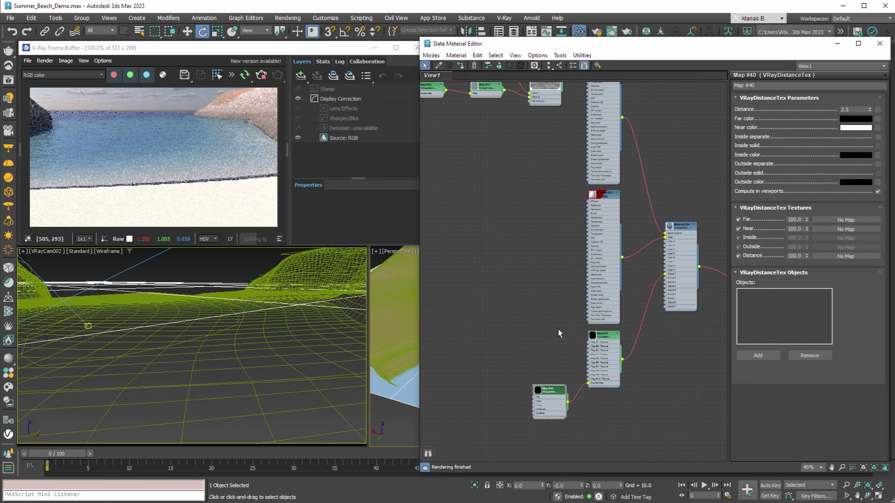
{"action": "scroll", "coordinate": [559, 331], "scroll_direction": "down", "scroll_amount": 1}
{"action": "double_click", "coordinate": [584, 116]}
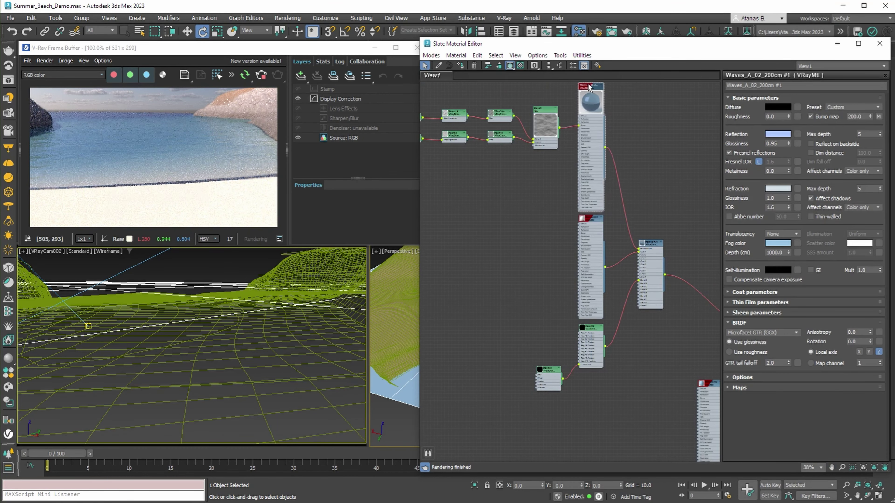
{"action": "double_click", "coordinate": [591, 224]}
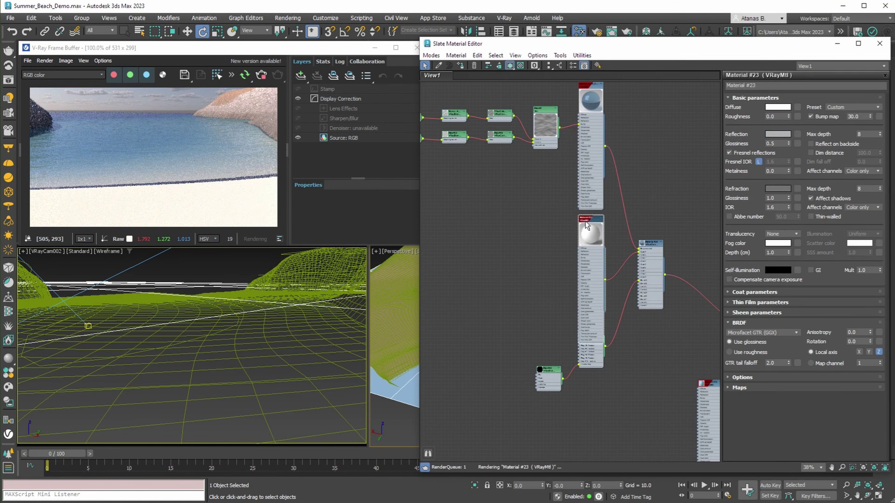
{"action": "double_click", "coordinate": [594, 361]}
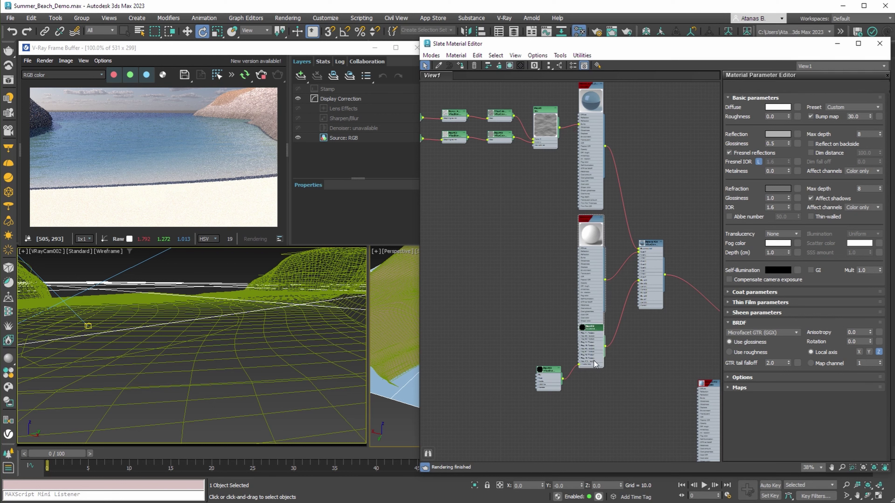
{"action": "double_click", "coordinate": [594, 335]}
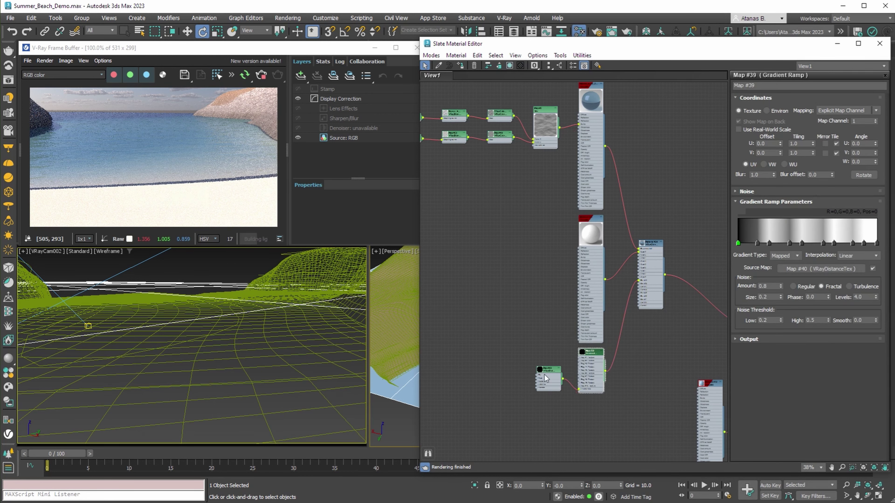
Step: Move the VRayDistanceTex node clear of the Gradient Ramp and add Terrain002 to its objects
{"action": "left_click_drag", "start_coordinate": [545, 378], "coordinate": [545, 403]}
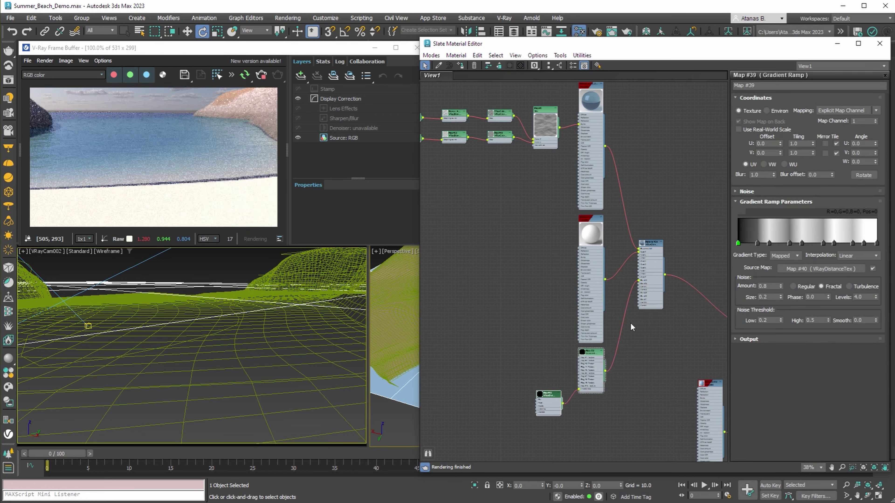
{"action": "double_click", "coordinate": [550, 398]}
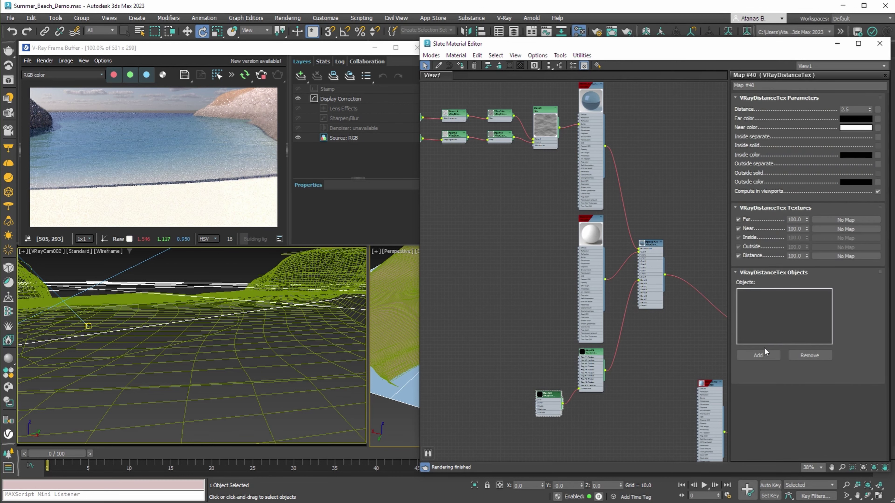
{"action": "left_click", "coordinate": [761, 355]}
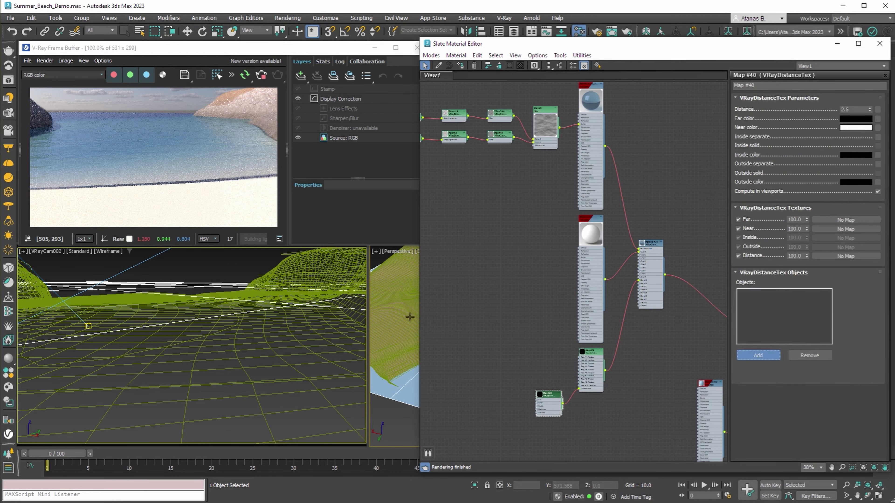
{"action": "left_click", "coordinate": [306, 267]}
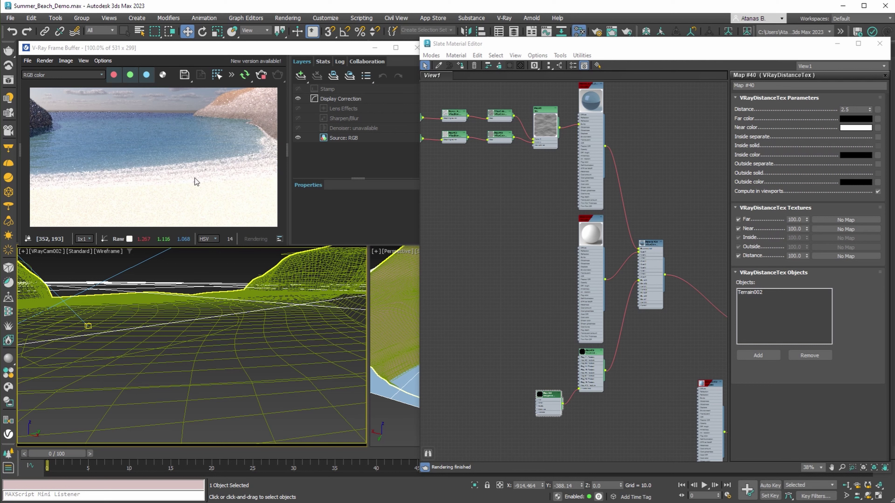
Step: Switch the camera view to VRayCam001 to render it and close the Slate Material Editor
{"action": "key", "text": "c"}
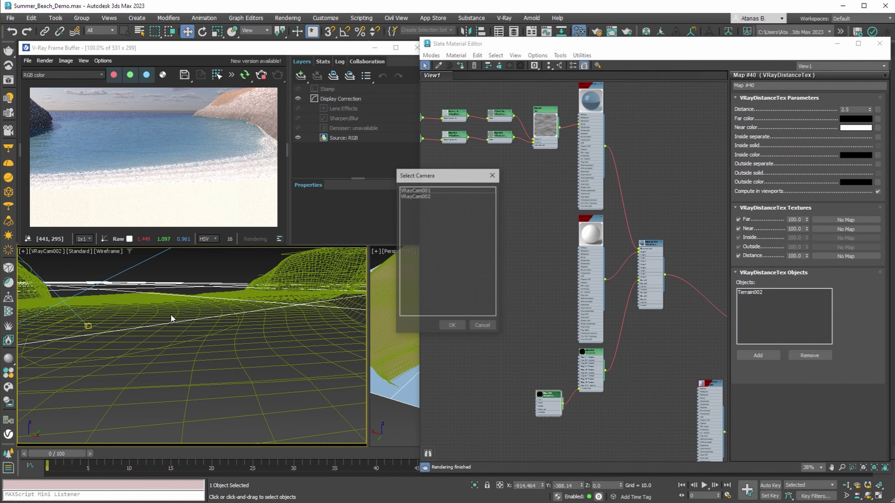
{"action": "left_click", "coordinate": [415, 190]}
{"action": "left_click", "coordinate": [457, 326]}
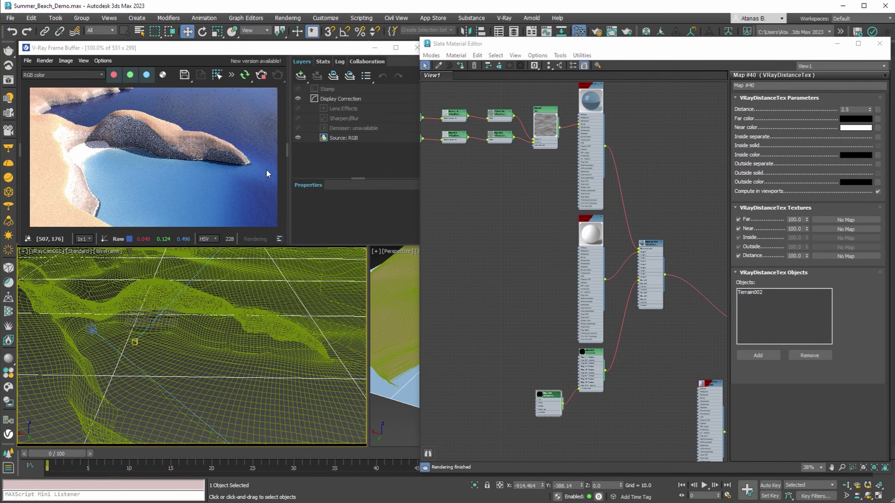
{"action": "key", "text": "m"}
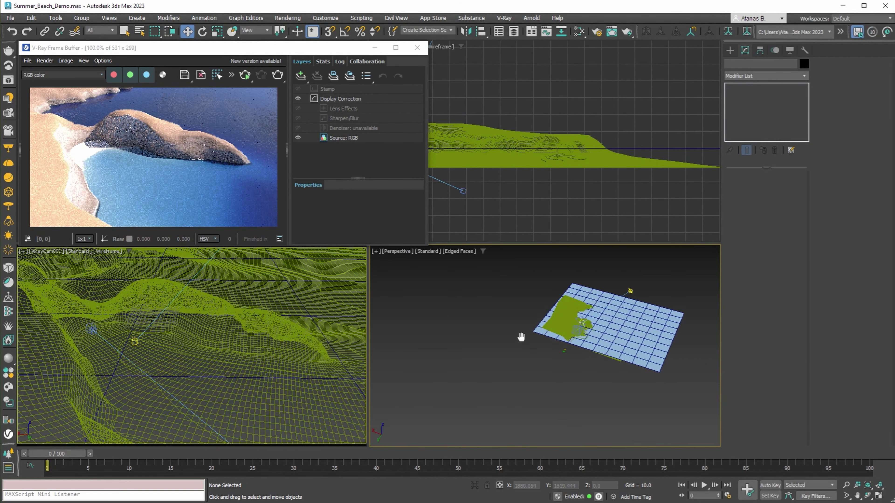
Step: Select the Chaos Scatter001 object in the perspective view to show its scattering parameters
{"action": "scroll", "coordinate": [568, 359], "scroll_direction": "up", "scroll_amount": 5}
{"action": "middle_click_drag", "start_coordinate": [522, 337], "coordinate": [553, 387]}
{"action": "scroll", "coordinate": [552, 392], "scroll_direction": "up", "scroll_amount": 2}
{"action": "left_click", "coordinate": [538, 384]}
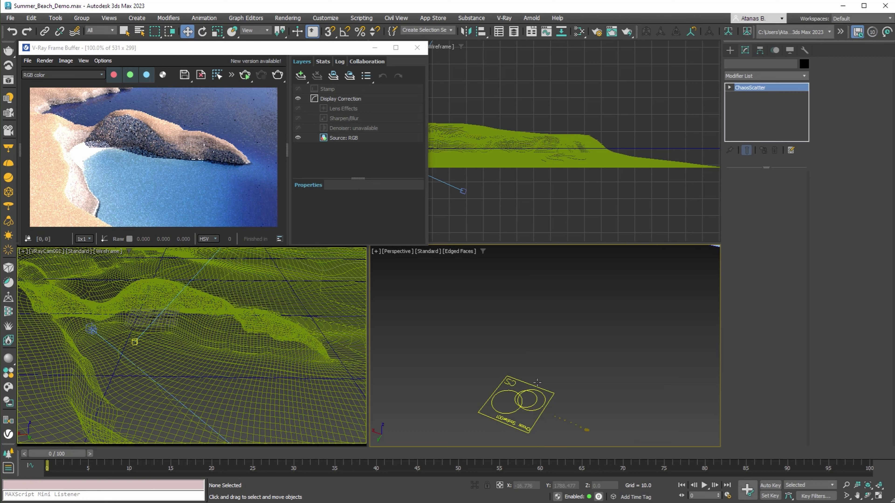
{"action": "middle_click_drag", "start_coordinate": [582, 432], "coordinate": [569, 414]}
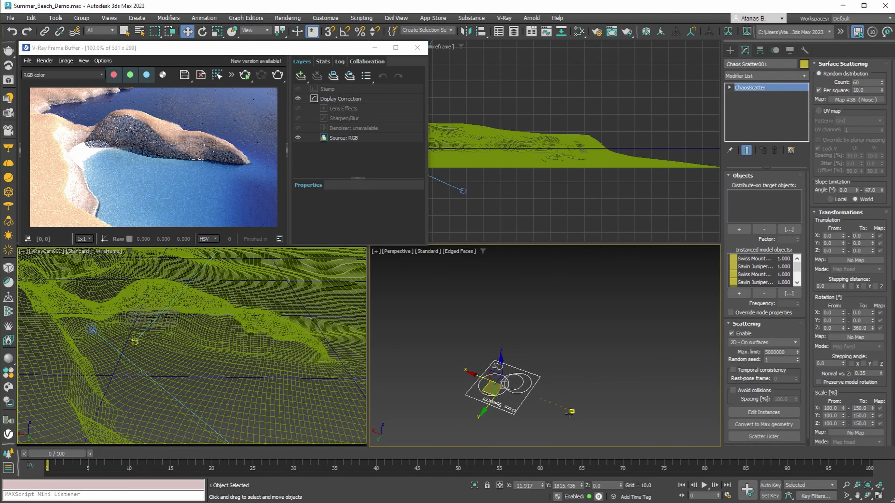
{"action": "scroll", "coordinate": [576, 419], "scroll_direction": "up", "scroll_amount": 3}
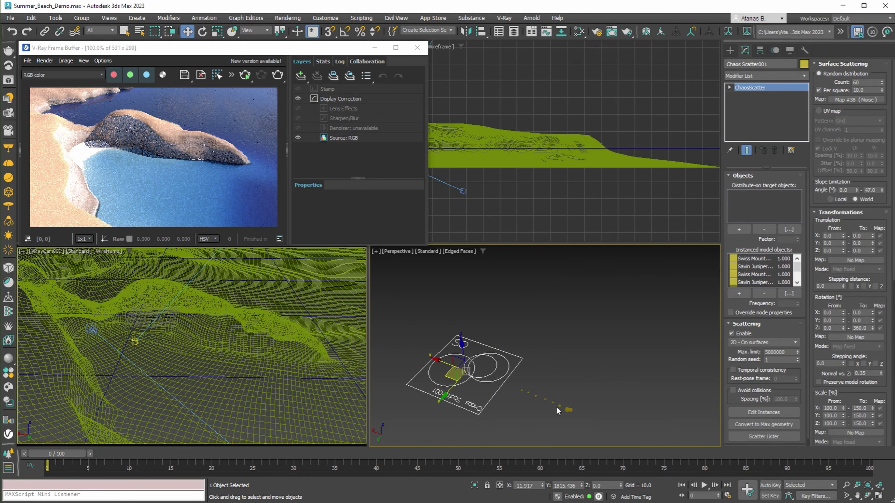
Step: Add Terrain002 to the distribute-on target objects of Chaos Scatter001
{"action": "scroll", "coordinate": [536, 402], "scroll_direction": "down", "scroll_amount": 4}
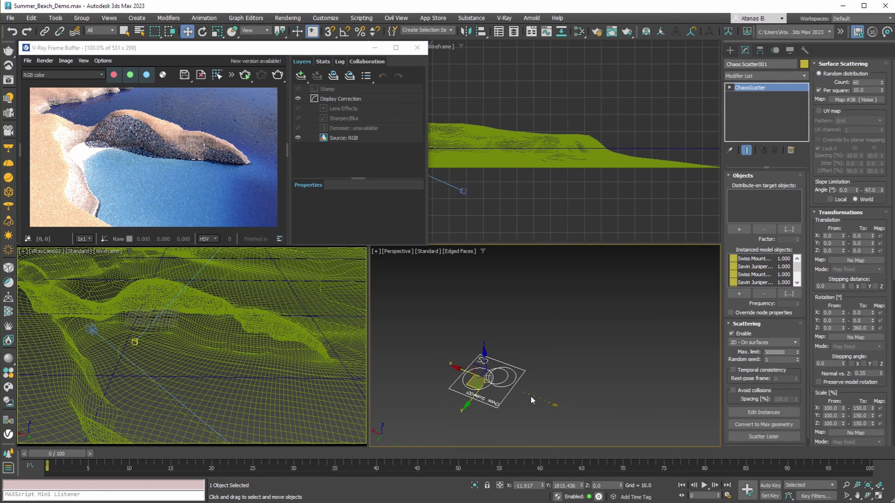
{"action": "scroll", "coordinate": [543, 398], "scroll_direction": "down", "scroll_amount": 10}
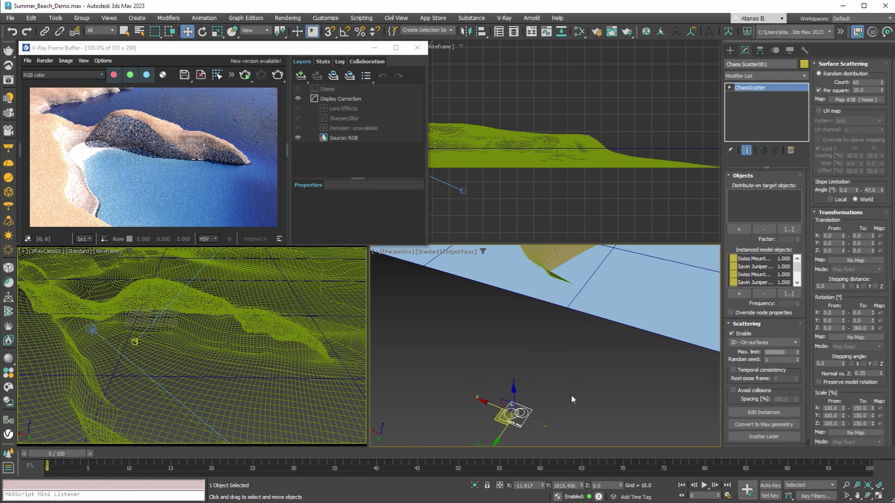
{"action": "left_click", "coordinate": [738, 229]}
{"action": "left_click", "coordinate": [511, 293]}
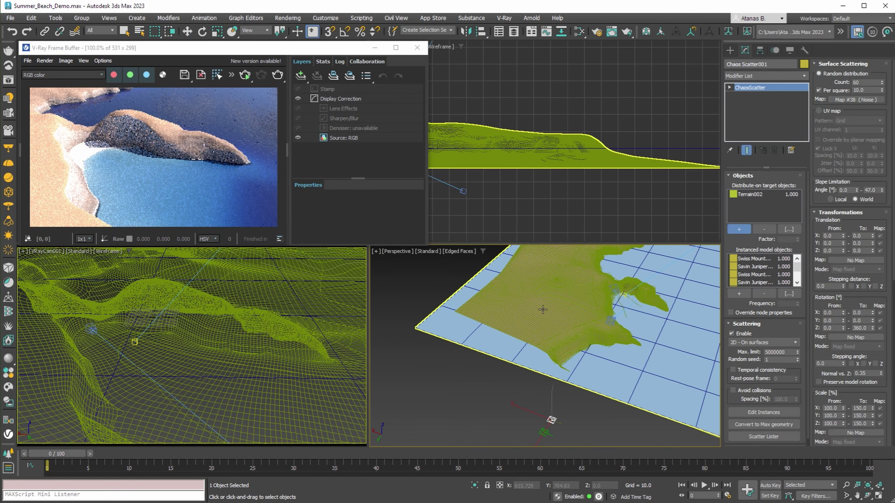
{"action": "key", "text": "w"}
{"action": "middle_click_drag", "start_coordinate": [569, 341], "coordinate": [553, 332]}
{"action": "left_click_drag", "start_coordinate": [857, 395], "coordinate": [872, 140]}
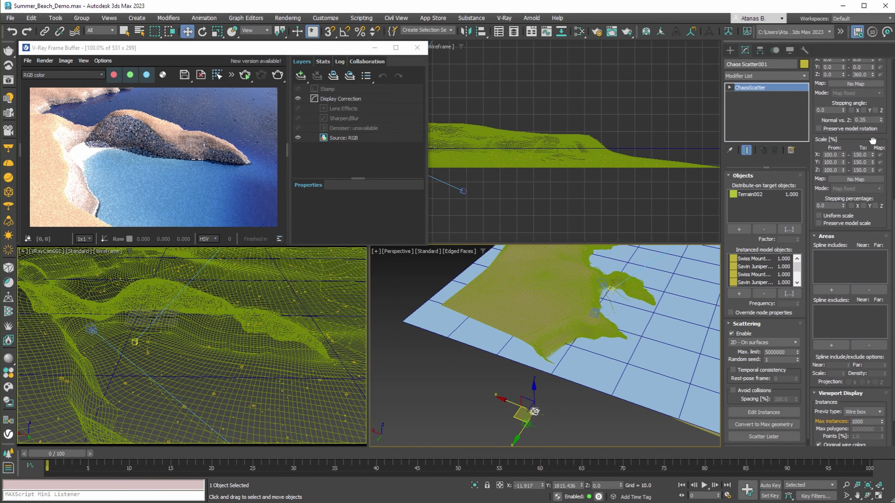
Step: Select Terrain002 and clone it straight up to a height of about Z 687
{"action": "scroll", "coordinate": [520, 357], "scroll_direction": "up", "scroll_amount": 5}
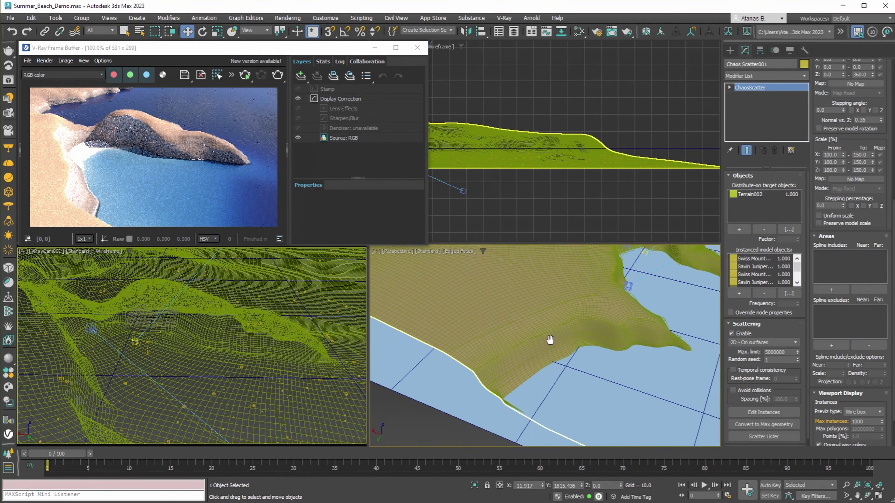
{"action": "left_click", "coordinate": [533, 332]}
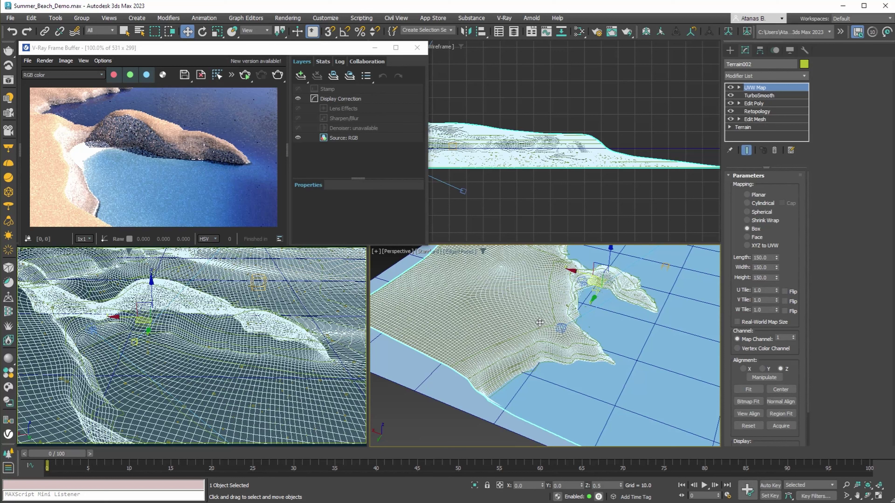
{"action": "left_click", "coordinate": [539, 328]}
{"action": "middle_click_drag", "start_coordinate": [599, 315], "coordinate": [579, 304]}
{"action": "scroll", "coordinate": [565, 362], "scroll_direction": "down", "scroll_amount": 5}
{"action": "left_click_drag", "start_coordinate": [578, 315], "coordinate": [578, 255], "text": "shift"}
{"action": "left_click", "coordinate": [449, 297]}
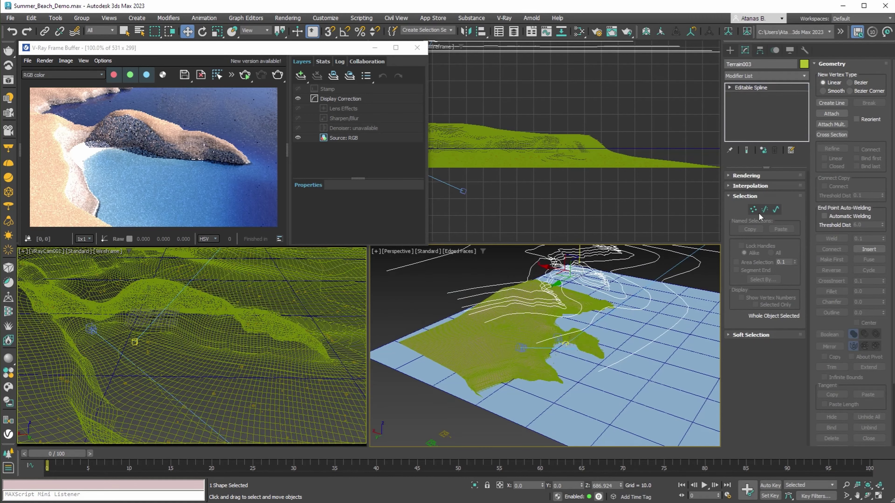
Step: In Terrain003's Spline sub-object level, select two contour splines, invert the selection and delete all the other splines
{"action": "key", "text": "3"}
{"action": "scroll", "coordinate": [532, 335], "scroll_direction": "up", "scroll_amount": 5}
{"action": "scroll", "coordinate": [530, 332], "scroll_direction": "up", "scroll_amount": 3}
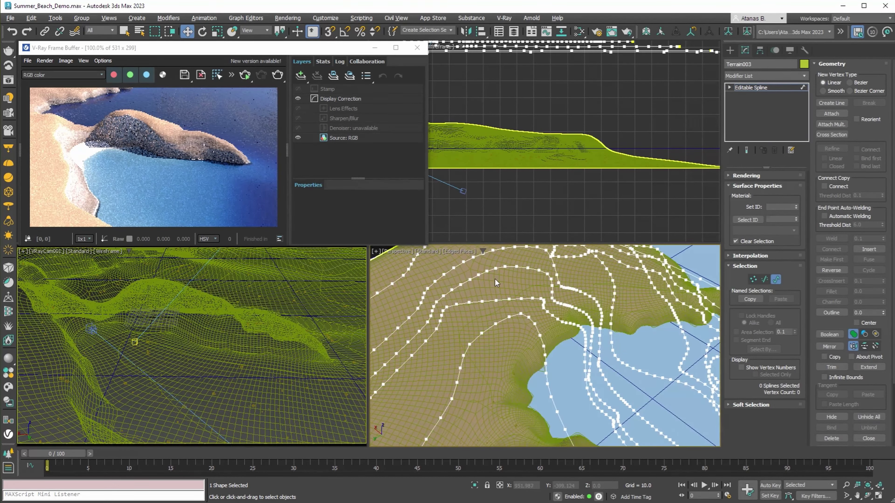
{"action": "left_click", "coordinate": [412, 312]}
{"action": "scroll", "coordinate": [419, 313], "scroll_direction": "down", "scroll_amount": 6}
{"action": "mouse_move", "coordinate": [529, 317]}
{"action": "middle_mouse_down", "text": "alt"}
{"action": "mouse_move", "coordinate": [490, 313]}
{"action": "mouse_move", "coordinate": [529, 325]}
{"action": "middle_mouse_up", "text": "alt"}
{"action": "left_click", "coordinate": [528, 327], "text": "ctrl"}
{"action": "scroll", "coordinate": [524, 333], "scroll_direction": "down", "scroll_amount": 2}
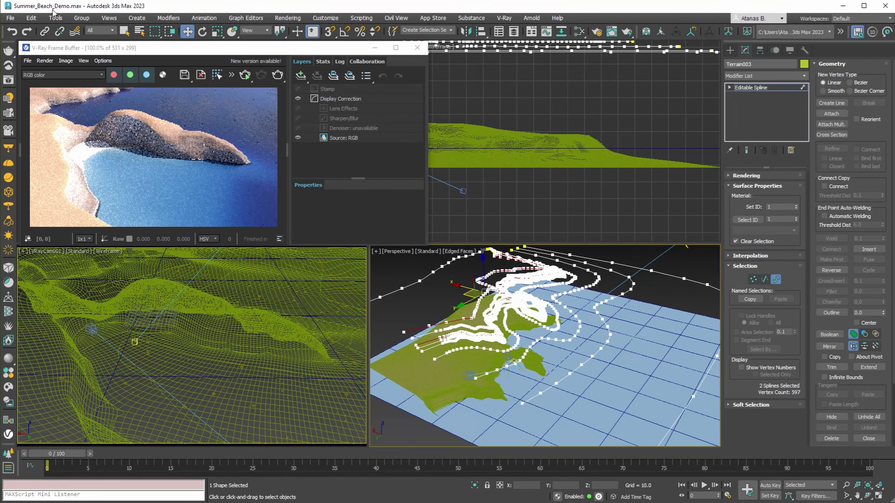
{"action": "left_click", "coordinate": [31, 18]}
{"action": "left_click", "coordinate": [81, 194]}
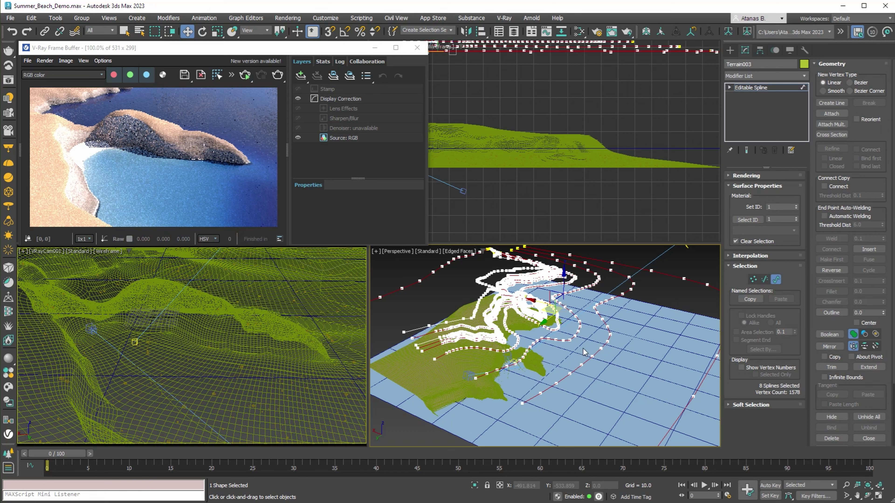
{"action": "key", "text": "Delete"}
Step: Select all vertices of the two remaining splines and scale them down along Z to flatten them
{"action": "left_click", "coordinate": [730, 87]}
{"action": "left_click", "coordinate": [747, 96]}
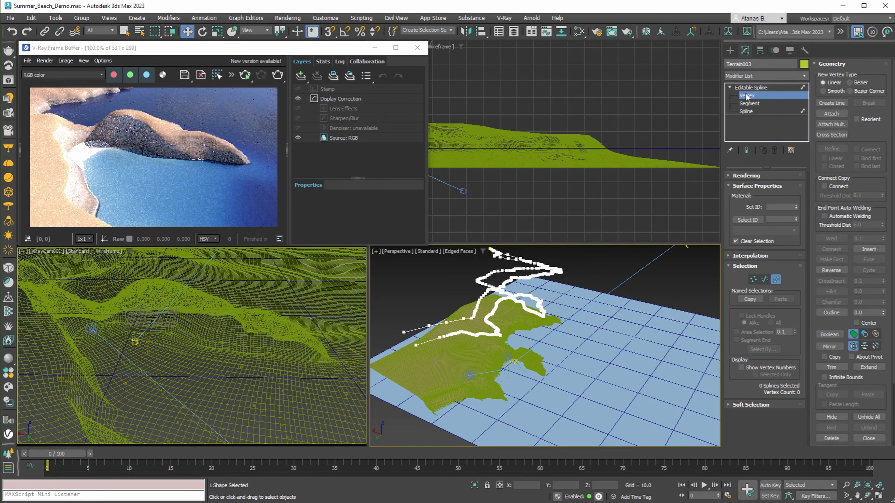
{"action": "middle_click_drag", "start_coordinate": [572, 347], "coordinate": [592, 310], "text": "alt"}
{"action": "left_click_drag", "start_coordinate": [614, 271], "coordinate": [403, 406]}
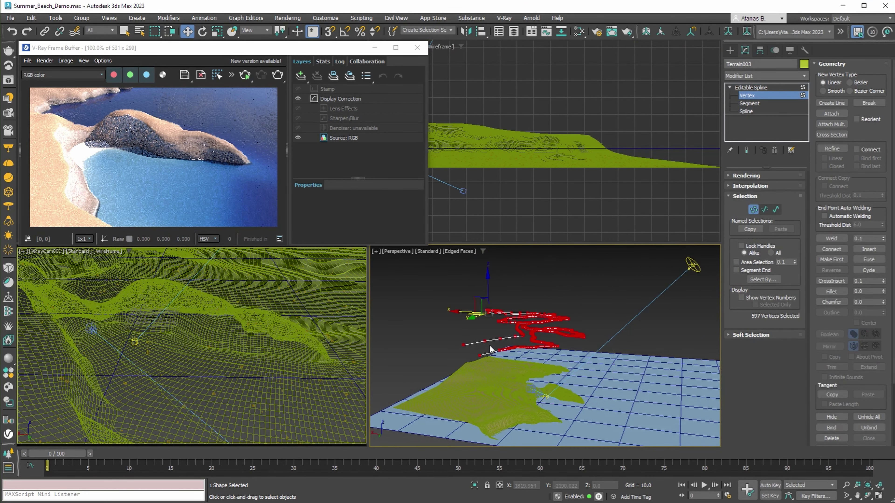
{"action": "left_click", "coordinate": [217, 31]}
{"action": "left_click_drag", "start_coordinate": [280, 32], "coordinate": [279, 47]}
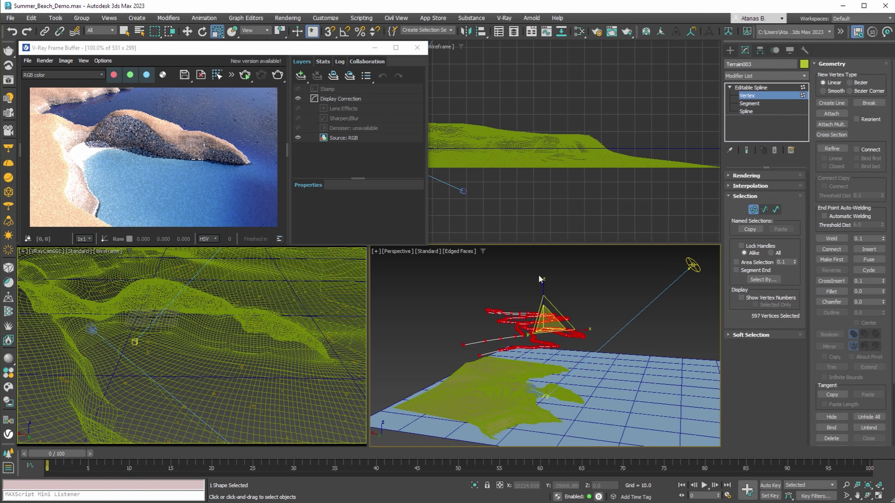
{"action": "left_click_drag", "start_coordinate": [539, 279], "coordinate": [509, 499]}
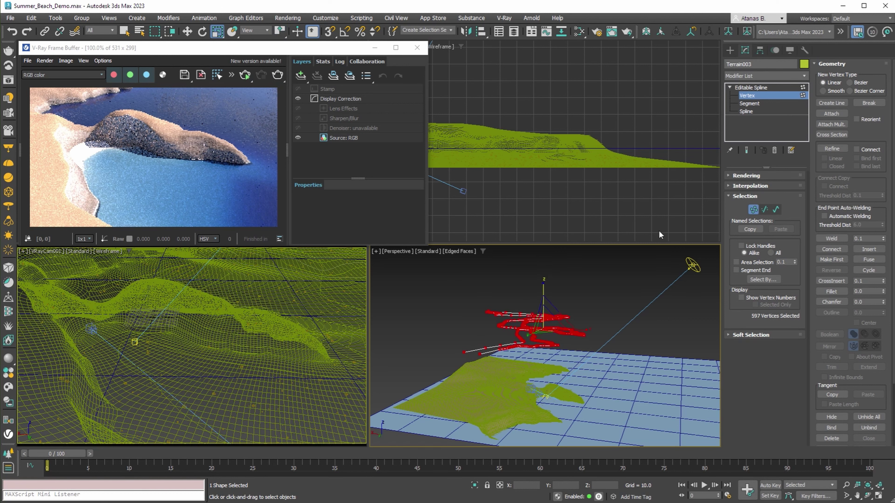
{"action": "middle_click_drag", "start_coordinate": [646, 263], "coordinate": [561, 333], "text": "alt"}
Step: Create lines with vertex snap that join the open ends of the two splines at both sides, welding the vertices
{"action": "left_click", "coordinate": [747, 95]}
{"action": "left_click", "coordinate": [747, 96]}
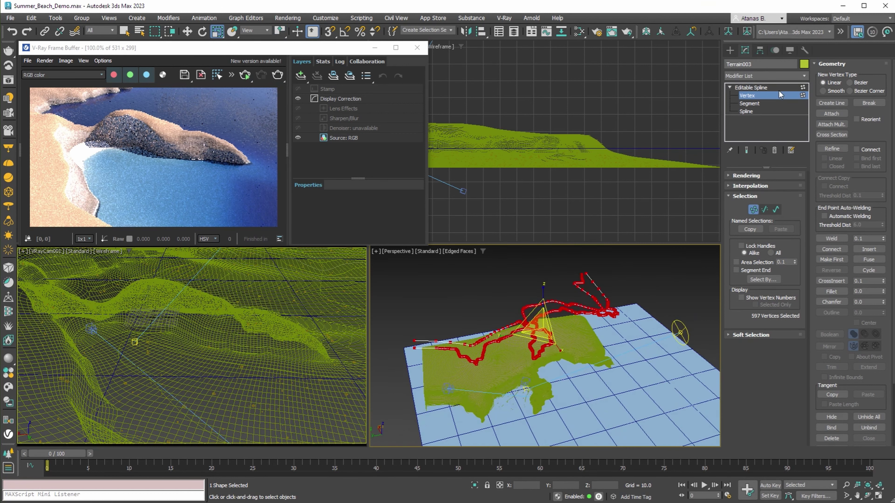
{"action": "left_click", "coordinate": [832, 103]}
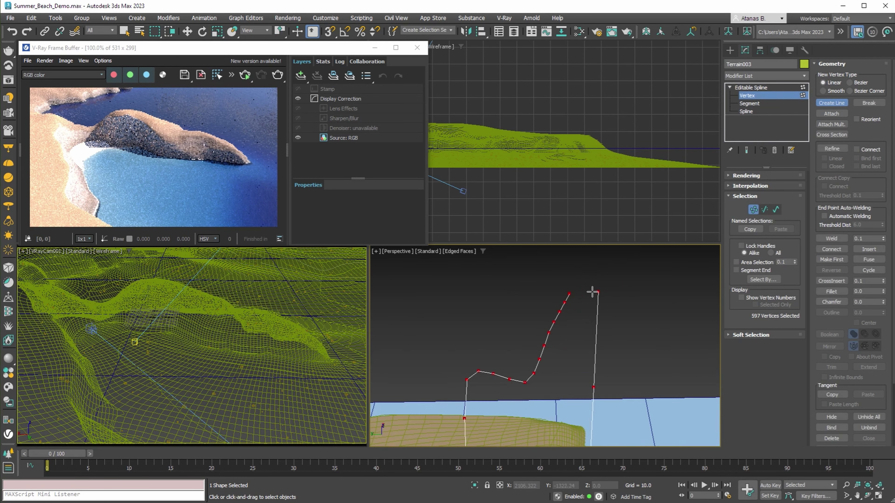
{"action": "key", "text": "s"}
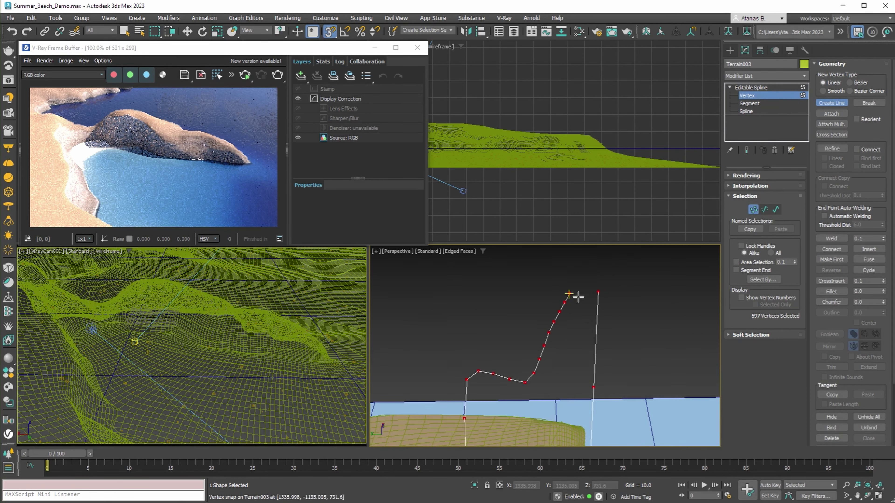
{"action": "left_click", "coordinate": [599, 292]}
{"action": "left_click", "coordinate": [425, 269]}
{"action": "scroll", "coordinate": [482, 340], "scroll_direction": "down", "scroll_amount": 4}
{"action": "middle_click_drag", "start_coordinate": [475, 350], "coordinate": [721, 279]}
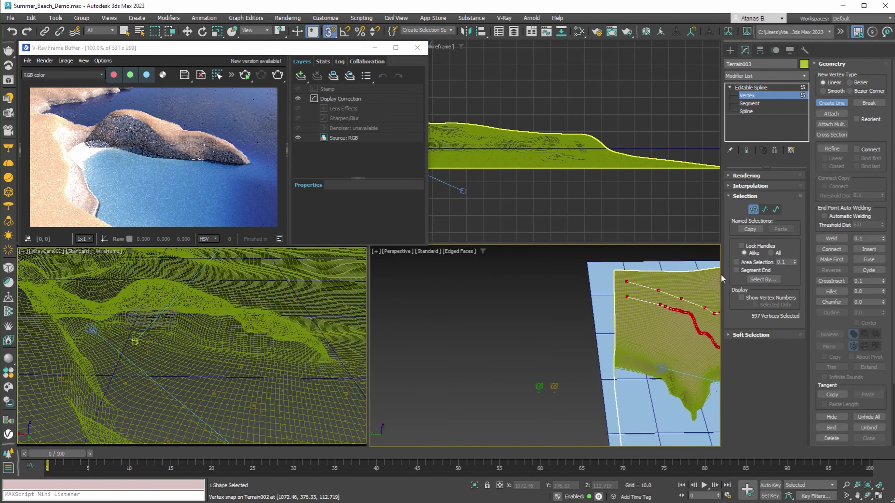
{"action": "scroll", "coordinate": [616, 278], "scroll_direction": "up", "scroll_amount": 1}
{"action": "middle_click_drag", "start_coordinate": [630, 283], "coordinate": [565, 301], "text": "alt"}
{"action": "left_click", "coordinate": [568, 283]}
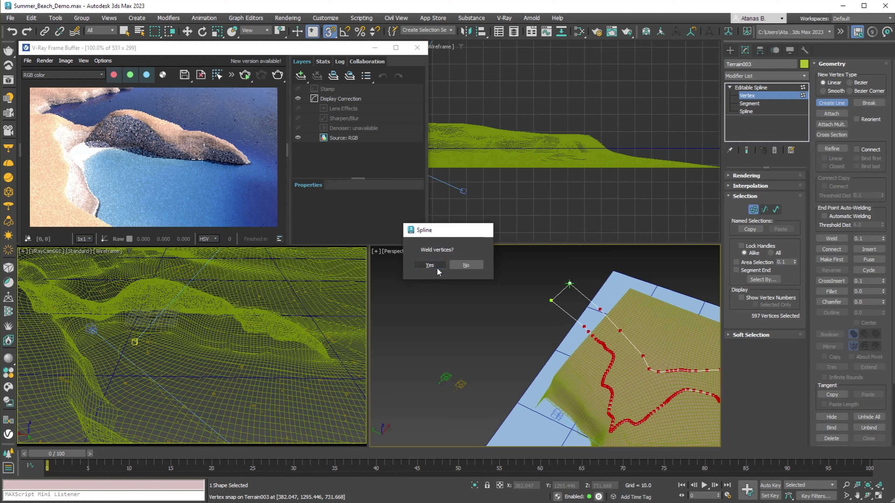
{"action": "left_click", "coordinate": [428, 268]}
{"action": "right_click", "coordinate": [634, 290]}
{"action": "middle_click_drag", "start_coordinate": [637, 291], "coordinate": [557, 302]}
Step: Select all vertices of Terrain003, switch them to a type without tangent handles and weld them at 0.1
{"action": "scroll", "coordinate": [557, 302], "scroll_direction": "down", "scroll_amount": 5}
{"action": "left_click_drag", "start_coordinate": [496, 262], "coordinate": [782, 461]}
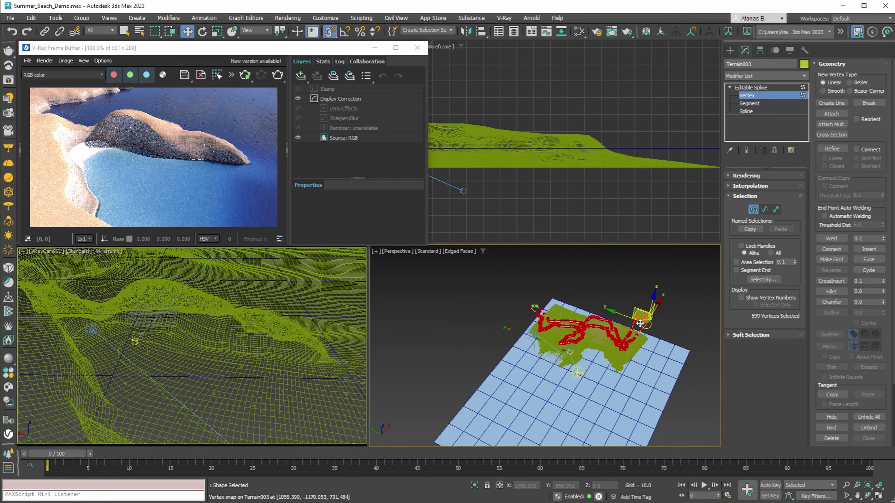
{"action": "right_click", "coordinate": [634, 315]}
{"action": "left_click", "coordinate": [595, 267]}
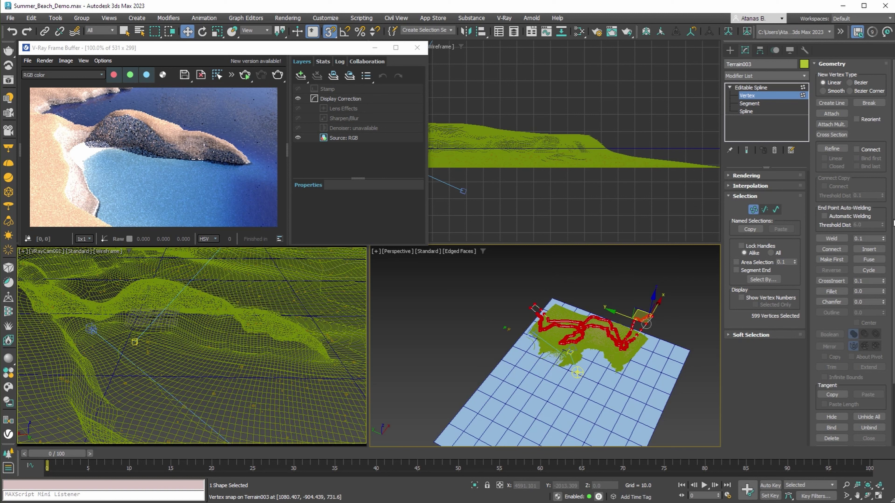
{"action": "left_click", "coordinate": [831, 239]}
{"action": "left_click", "coordinate": [658, 302]}
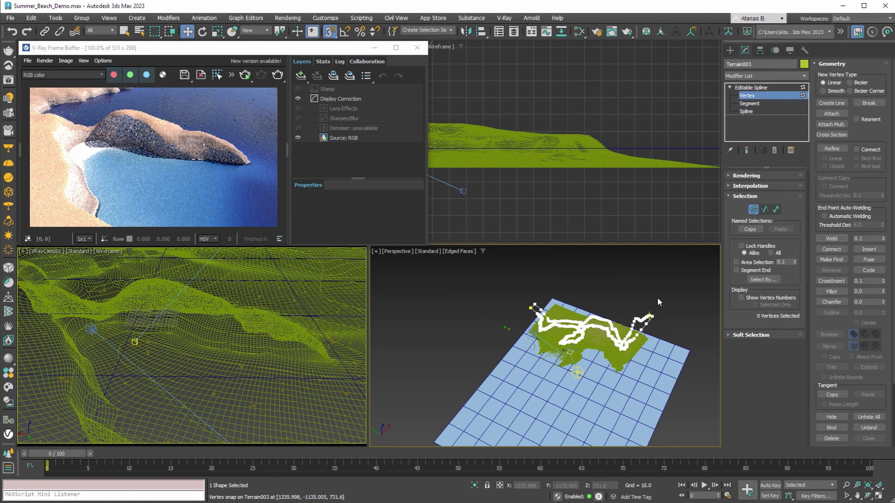
Step: Apply an Optimize Spline modifier to Terrain003 with knots shown and reduce the knots by 86 percent
{"action": "left_click", "coordinate": [746, 111]}
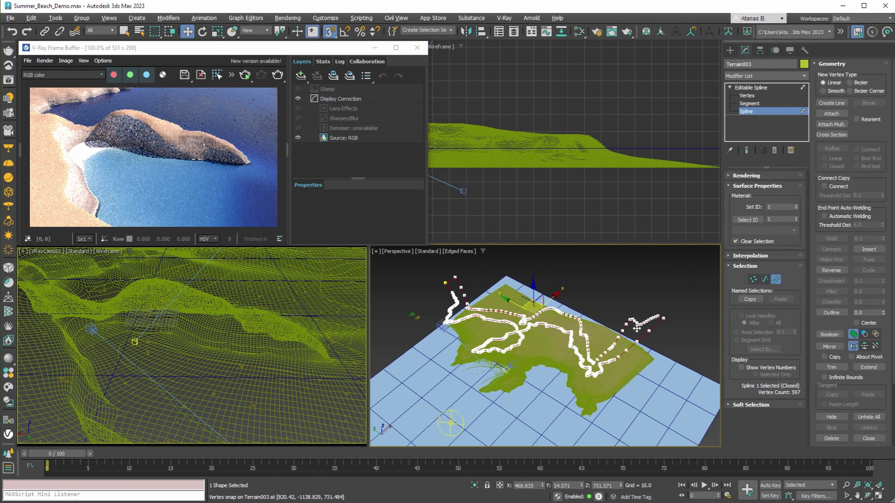
{"action": "left_click", "coordinate": [766, 77]}
{"action": "left_click_drag", "start_coordinate": [809, 168], "coordinate": [808, 396]}
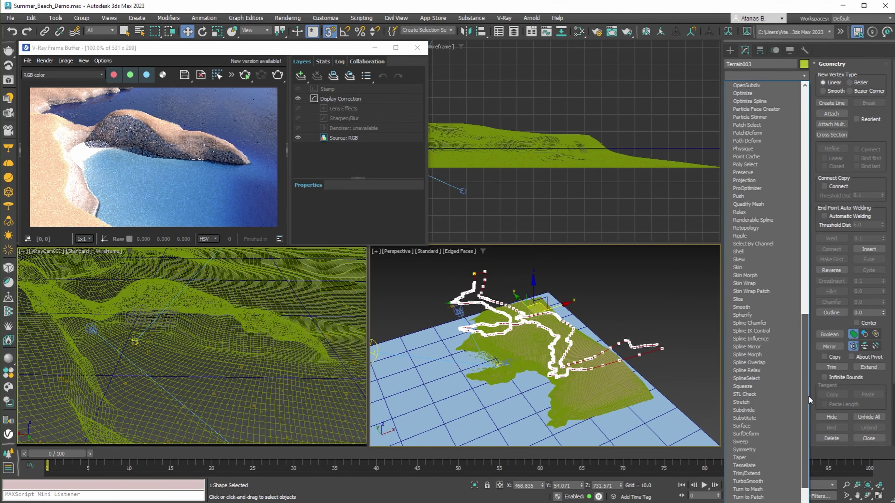
{"action": "left_click", "coordinate": [769, 164]}
{"action": "left_click", "coordinate": [730, 187]}
{"action": "left_click_drag", "start_coordinate": [797, 203], "coordinate": [798, 164]}
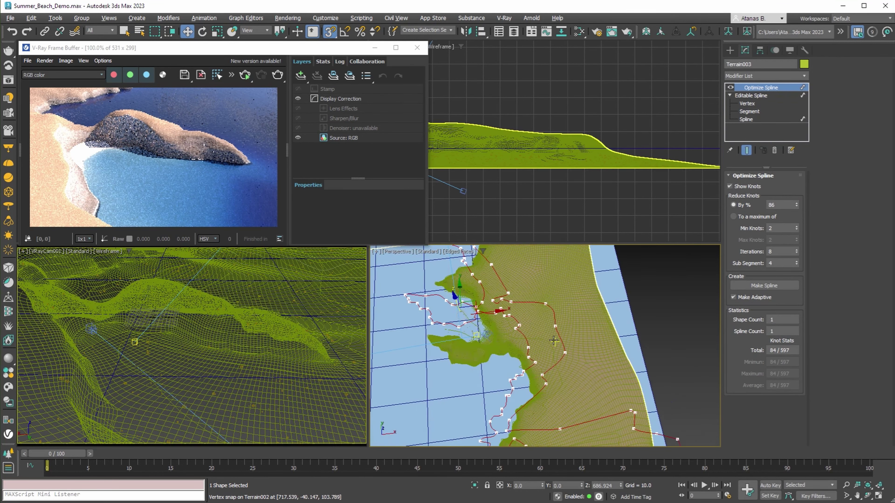
{"action": "middle_click_drag", "start_coordinate": [554, 341], "coordinate": [613, 345], "text": "alt"}
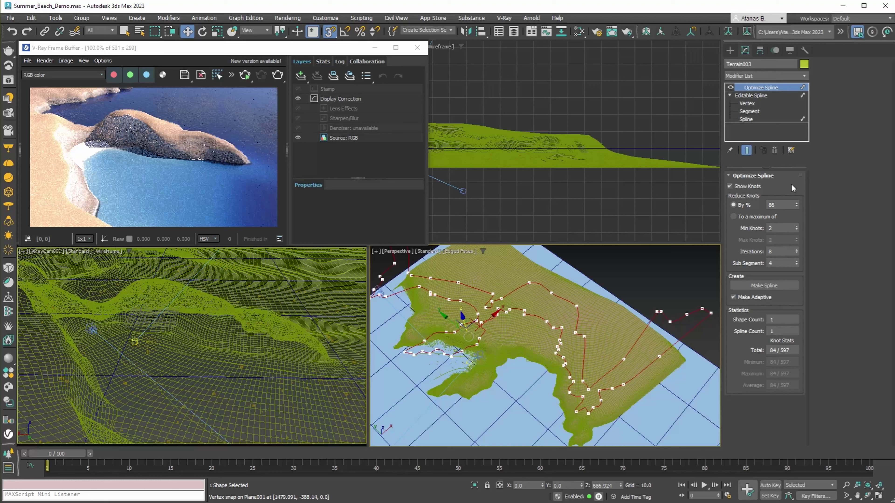
Step: Add an Edit Spline modifier to Terrain003 and remove the seven vertices around the outline's end beyond the terrain edge
{"action": "left_click", "coordinate": [784, 77]}
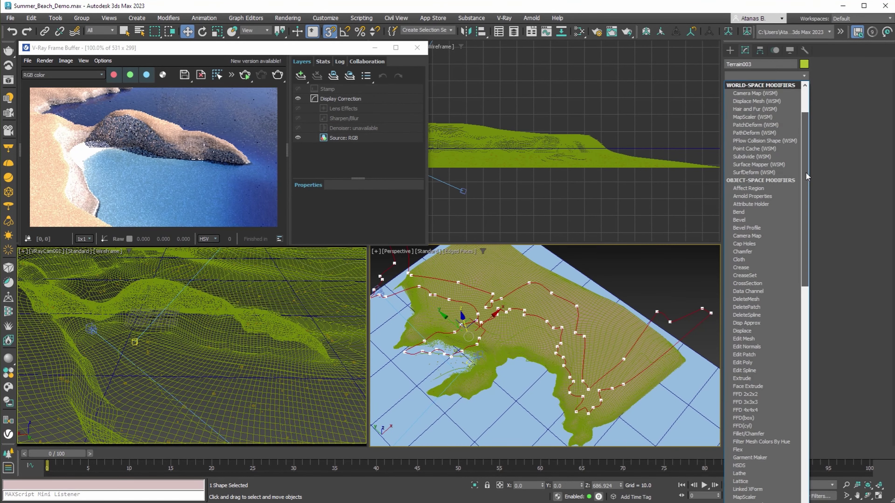
{"action": "left_click", "coordinate": [755, 369]}
{"action": "left_click", "coordinate": [739, 88]}
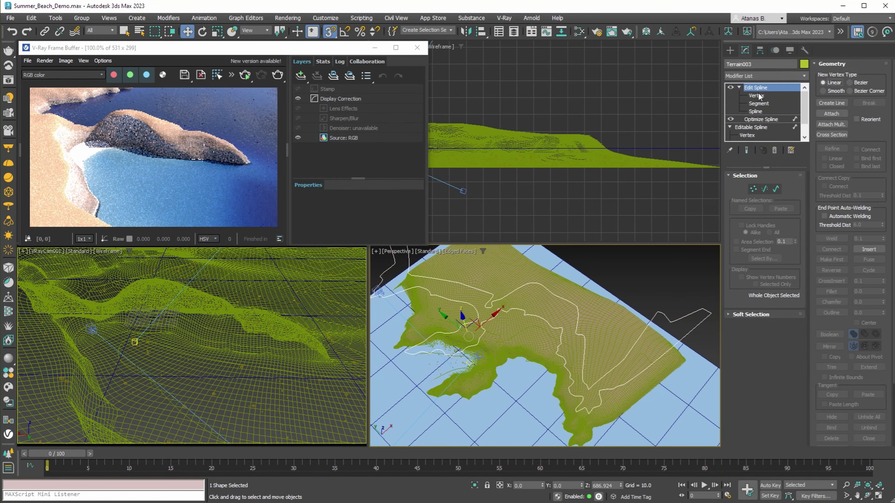
{"action": "left_click", "coordinate": [757, 95]}
{"action": "middle_click_drag", "start_coordinate": [629, 353], "coordinate": [584, 341]}
{"action": "left_click_drag", "start_coordinate": [556, 276], "coordinate": [560, 282]}
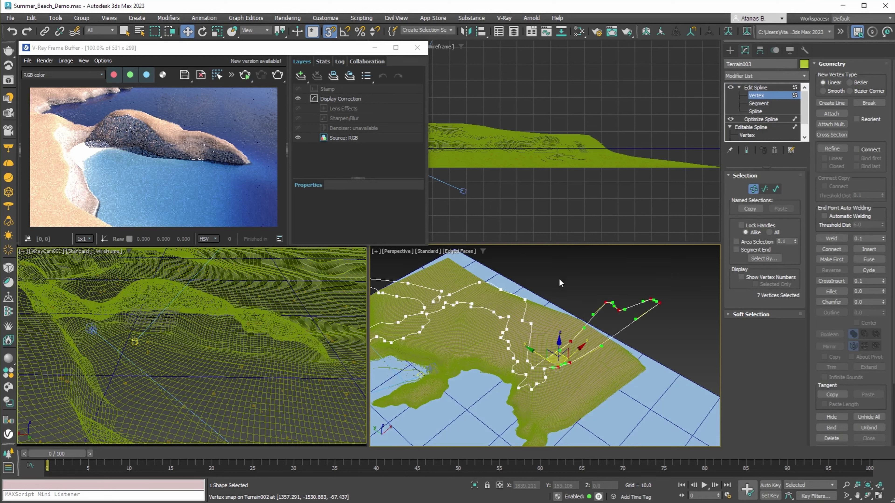
Step: Delete individual vertices that make the outline bulge on the terrain above the cove
{"action": "scroll", "coordinate": [588, 370], "scroll_direction": "up", "scroll_amount": 5}
{"action": "left_click", "coordinate": [575, 360]}
{"action": "key", "text": "Delete"}
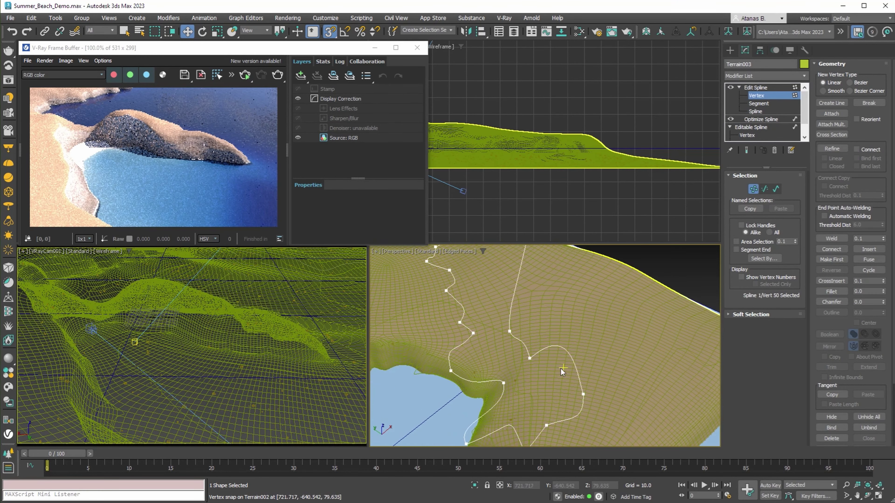
{"action": "left_click", "coordinate": [529, 359]}
{"action": "key", "text": "Delete"}
Step: Delete two groups of vertices along the middle inland stretch of the outline to simplify it
{"action": "scroll", "coordinate": [532, 347], "scroll_direction": "down", "scroll_amount": 8}
{"action": "middle_click_drag", "start_coordinate": [533, 346], "coordinate": [615, 382]}
{"action": "scroll", "coordinate": [592, 368], "scroll_direction": "down", "scroll_amount": 1}
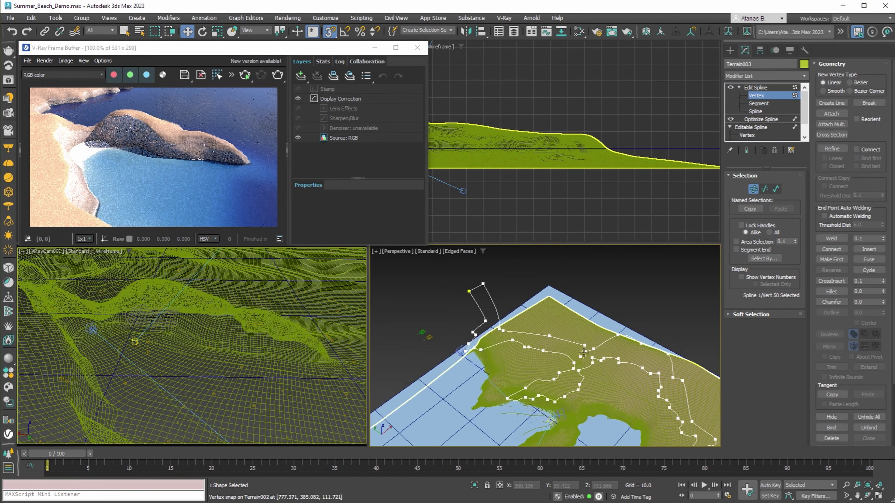
{"action": "scroll", "coordinate": [562, 344], "scroll_direction": "up", "scroll_amount": 8}
{"action": "left_click_drag", "start_coordinate": [618, 411], "coordinate": [525, 320]}
{"action": "key", "text": "Delete"}
{"action": "left_click_drag", "start_coordinate": [678, 342], "coordinate": [631, 315]}
{"action": "key", "text": "Delete"}
Step: Delete the outline vertices that extend past the terrain's opposite edge
{"action": "scroll", "coordinate": [631, 317], "scroll_direction": "down", "scroll_amount": 8}
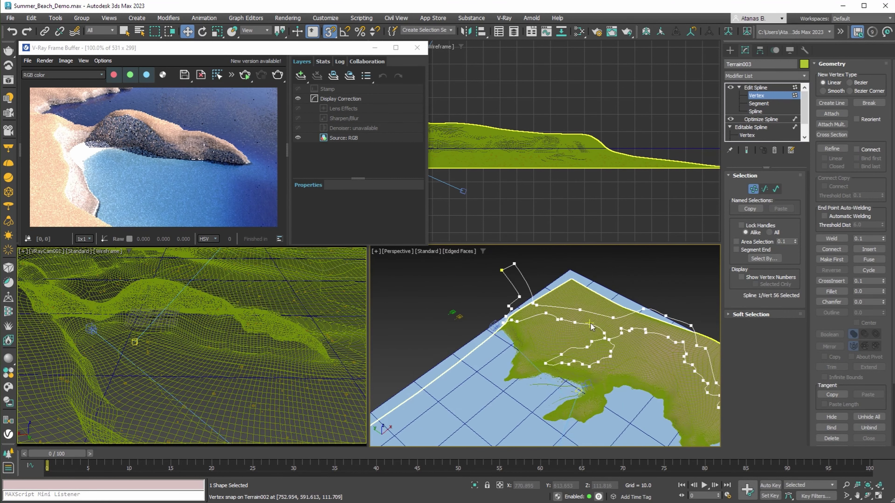
{"action": "left_click_drag", "start_coordinate": [537, 299], "coordinate": [537, 298]}
{"action": "key", "text": "Delete"}
{"action": "left_click_drag", "start_coordinate": [638, 314], "coordinate": [580, 342]}
{"action": "key", "text": "Delete"}
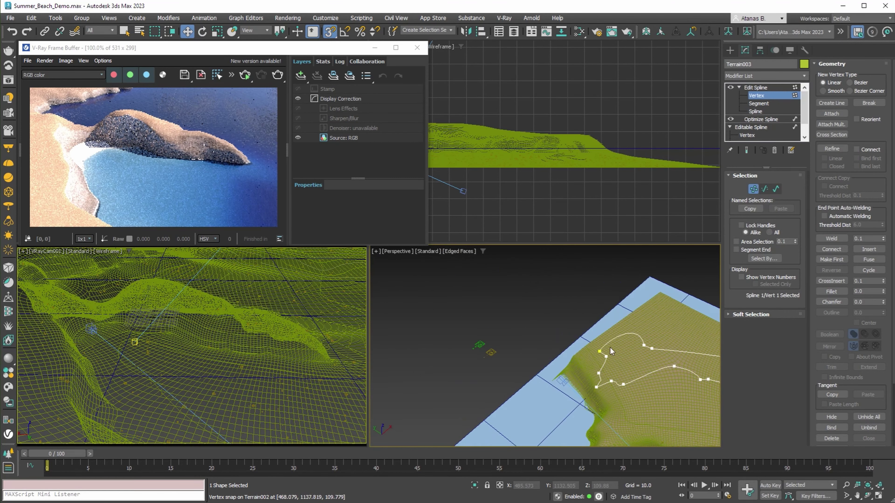
Step: Try to delete two more vertices on the outline's curve near the terrain corner, and undo the deletion
{"action": "left_click_drag", "start_coordinate": [636, 348], "coordinate": [636, 349]}
{"action": "key", "text": "Delete"}
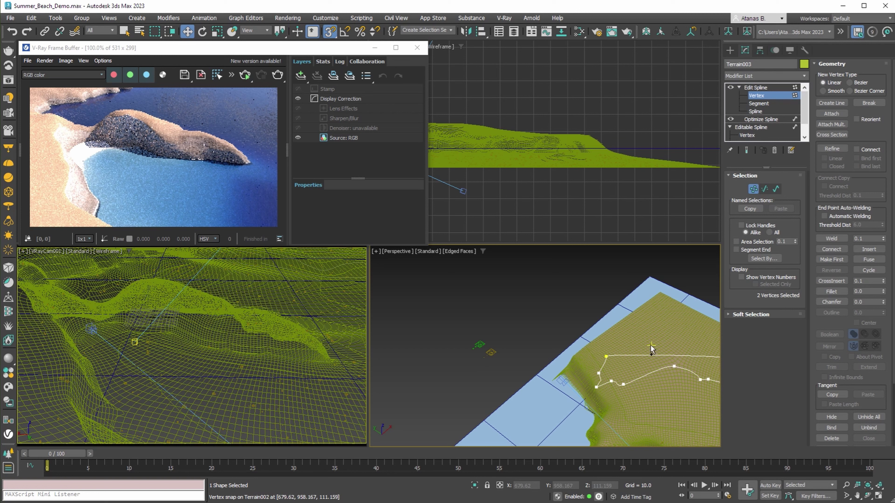
{"action": "key", "text": "ctrl+z"}
{"action": "key", "text": "ctrl+z"}
{"action": "key", "text": "ctrl+z"}
{"action": "key", "text": "ctrl+z"}
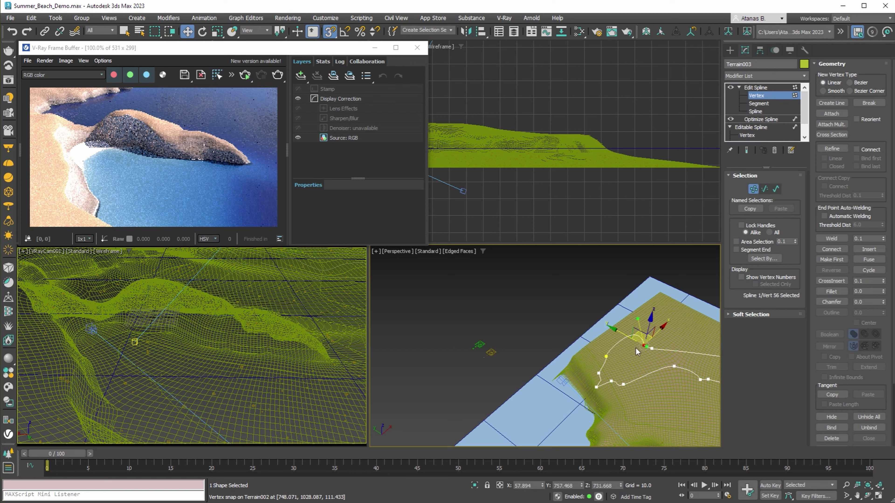
Step: Finish vertex editing on the contour spline and change its object color to magenta
{"action": "scroll", "coordinate": [649, 343], "scroll_direction": "down", "scroll_amount": 4}
{"action": "middle_click_drag", "start_coordinate": [641, 348], "coordinate": [585, 315]}
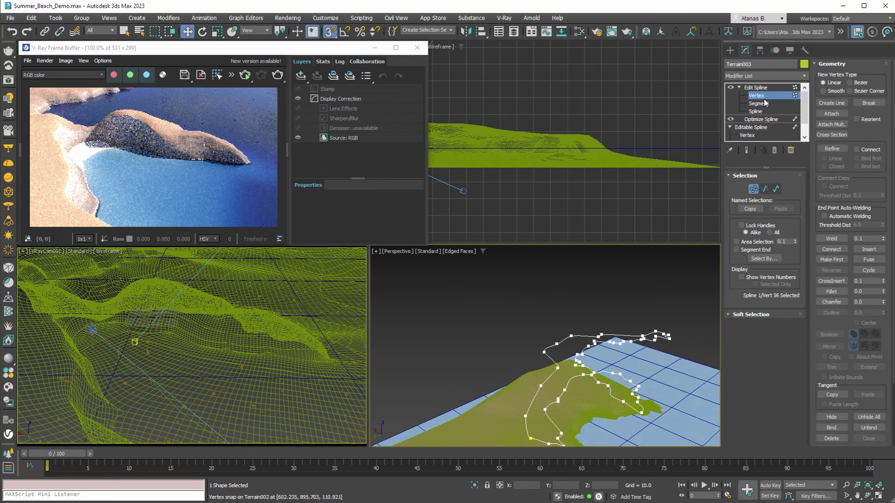
{"action": "left_click", "coordinate": [785, 88]}
{"action": "left_click", "coordinate": [803, 65]}
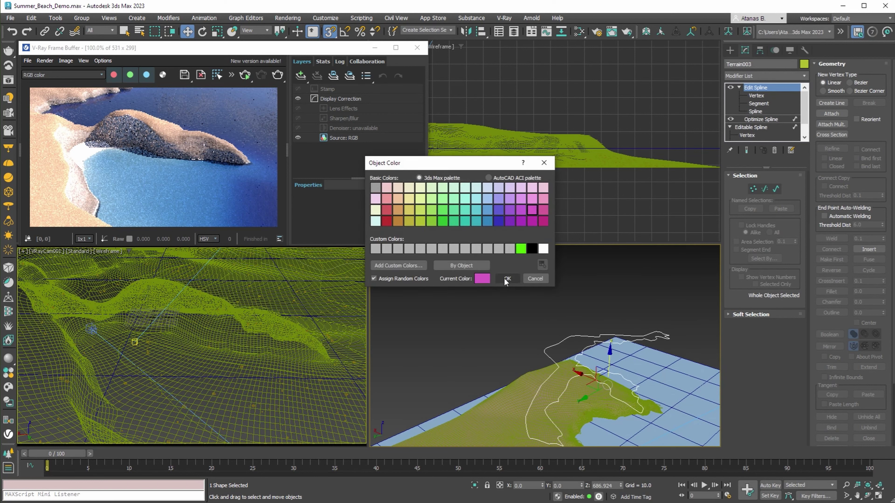
{"action": "left_click", "coordinate": [514, 278]}
{"action": "left_click", "coordinate": [530, 310]}
Step: Select Chaos Scatter001 outside the terrain and add the Terrain003 contour spline to its included areas
{"action": "scroll", "coordinate": [558, 368], "scroll_direction": "down", "scroll_amount": 4}
{"action": "middle_click_drag", "start_coordinate": [557, 368], "coordinate": [537, 339], "text": "alt"}
{"action": "left_click", "coordinate": [528, 360]}
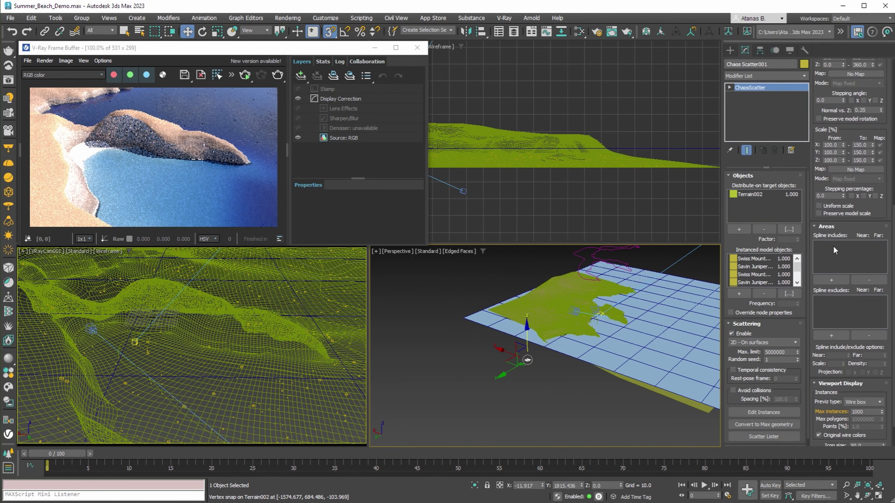
{"action": "middle_click_drag", "start_coordinate": [649, 274], "coordinate": [593, 298], "text": "alt"}
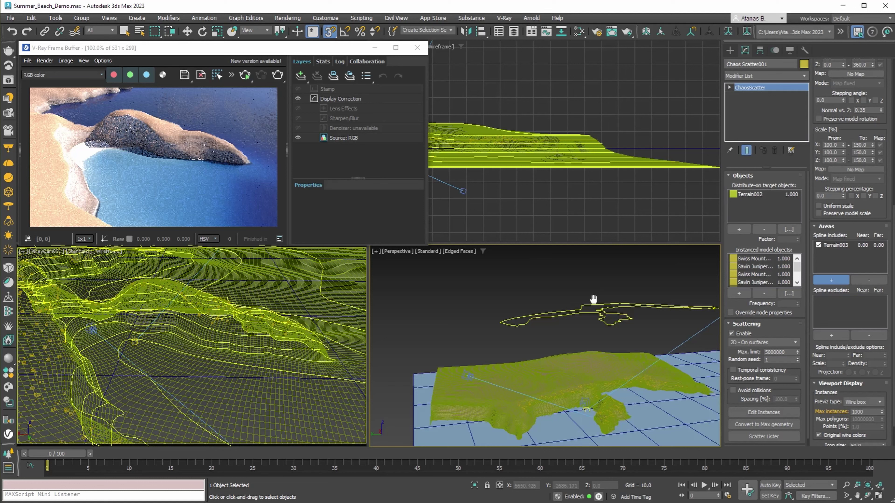
{"action": "scroll", "coordinate": [607, 331], "scroll_direction": "up", "scroll_amount": 10}
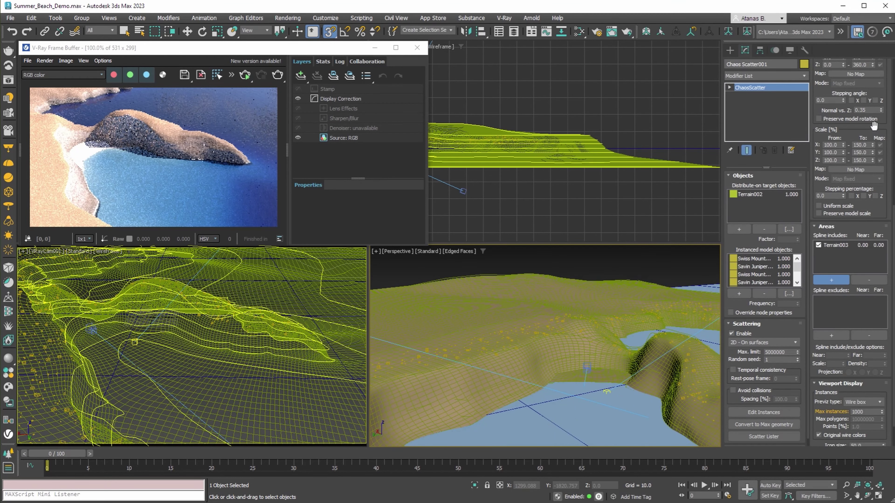
Step: Set the upper slope limitation angle of Chaos Scatter001 to 52°
{"action": "scroll", "coordinate": [873, 125], "scroll_direction": "up", "scroll_amount": 10}
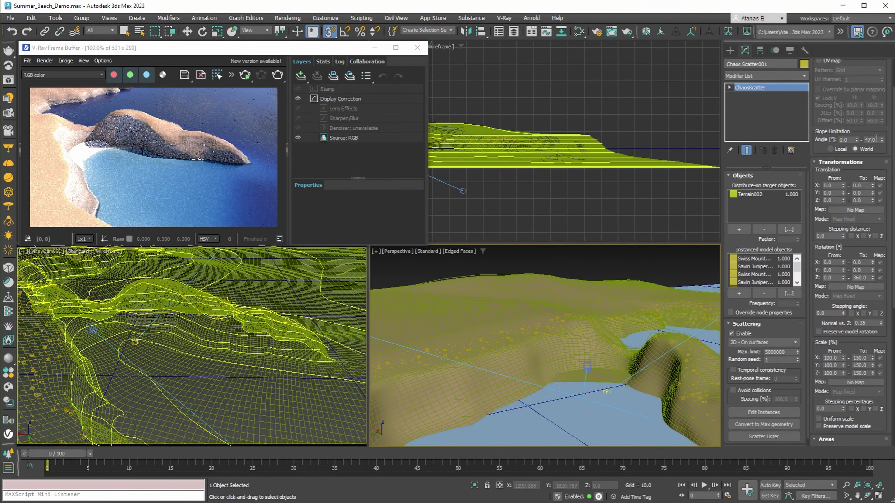
{"action": "key", "text": "Return"}
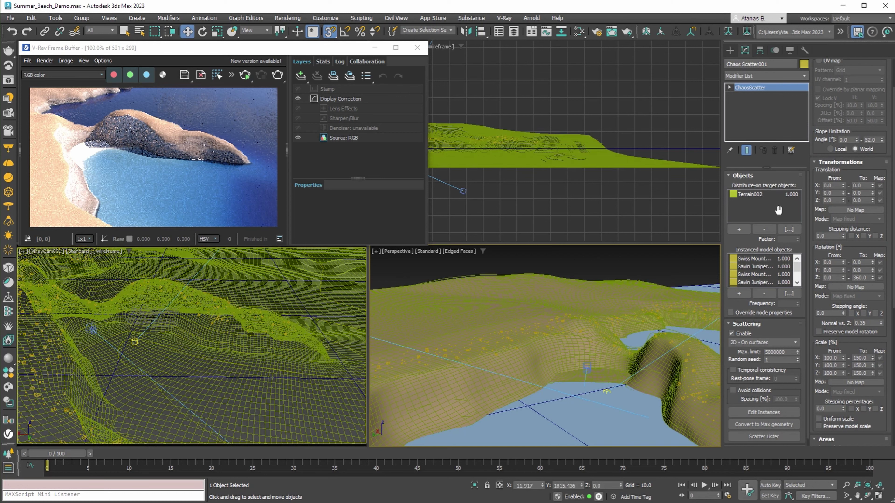
{"action": "key", "text": "w"}
{"action": "middle_click_drag", "start_coordinate": [426, 377], "coordinate": [465, 388], "text": "alt"}
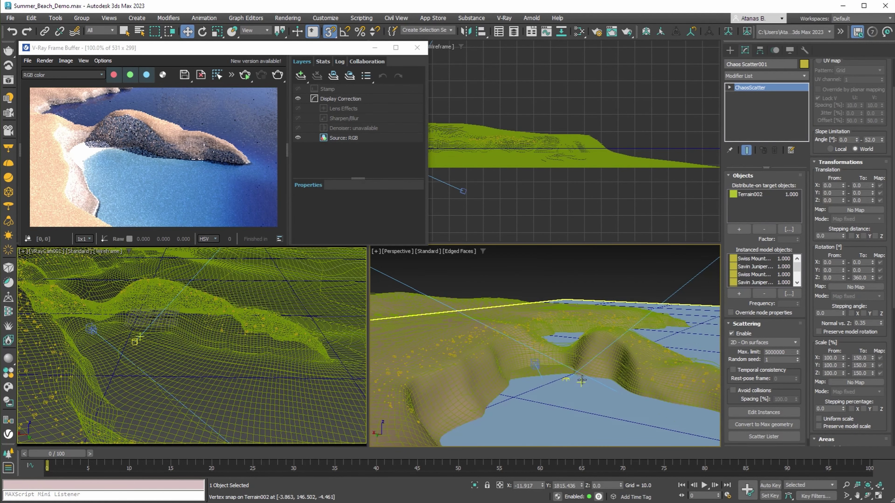
{"action": "scroll", "coordinate": [565, 349], "scroll_direction": "down", "scroll_amount": 8}
Step: Run an interactive V-Ray render to examine how the shrubs are distributed over the cliffs
{"action": "left_click", "coordinate": [244, 75]}
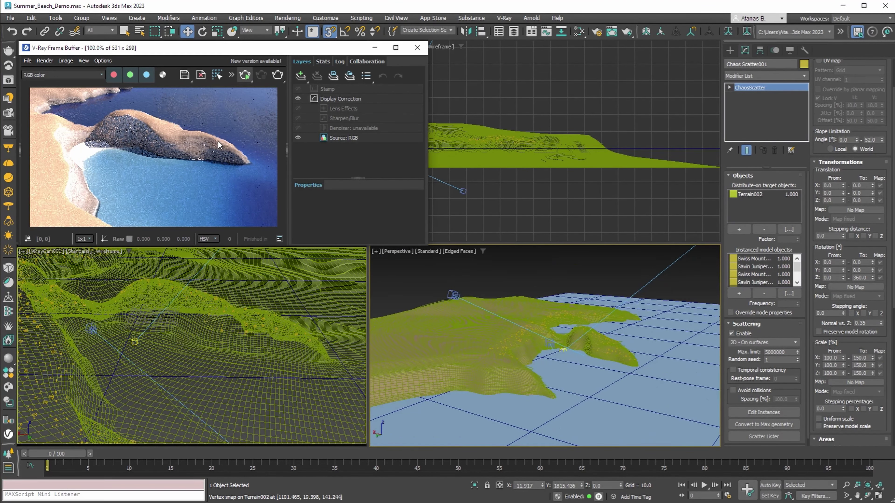
{"action": "left_click", "coordinate": [245, 76]}
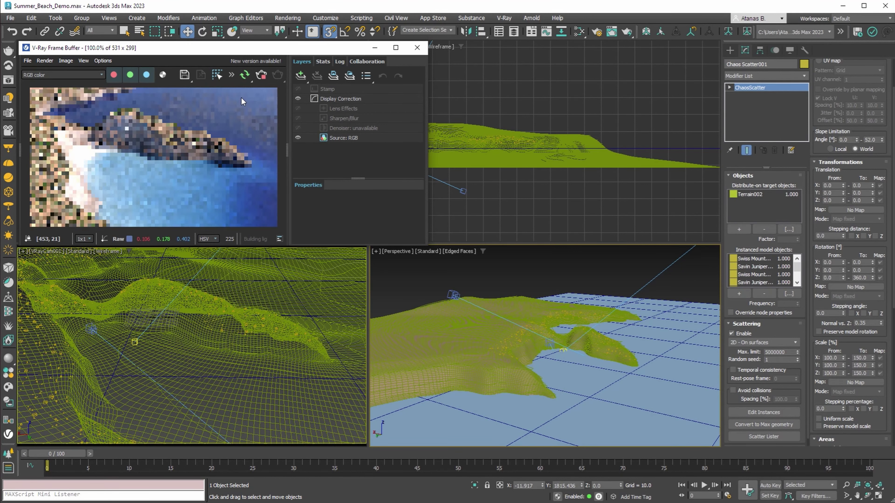
{"action": "scroll", "coordinate": [819, 275], "scroll_direction": "up", "scroll_amount": 3}
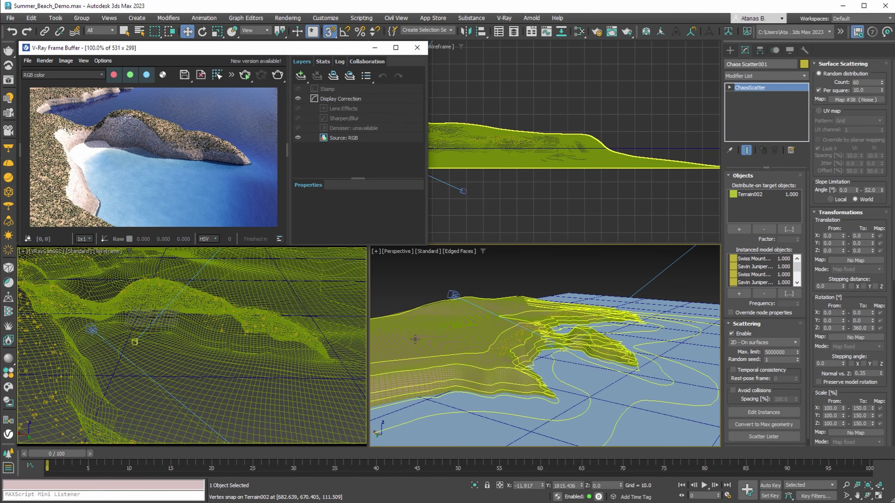
Step: Select Chaos Scatter002, which holds the almond and pear trees, and add Terrain002 as its distribution target
{"action": "middle_click_drag", "start_coordinate": [448, 341], "coordinate": [567, 258]}
{"action": "scroll", "coordinate": [534, 363], "scroll_direction": "up", "scroll_amount": 5}
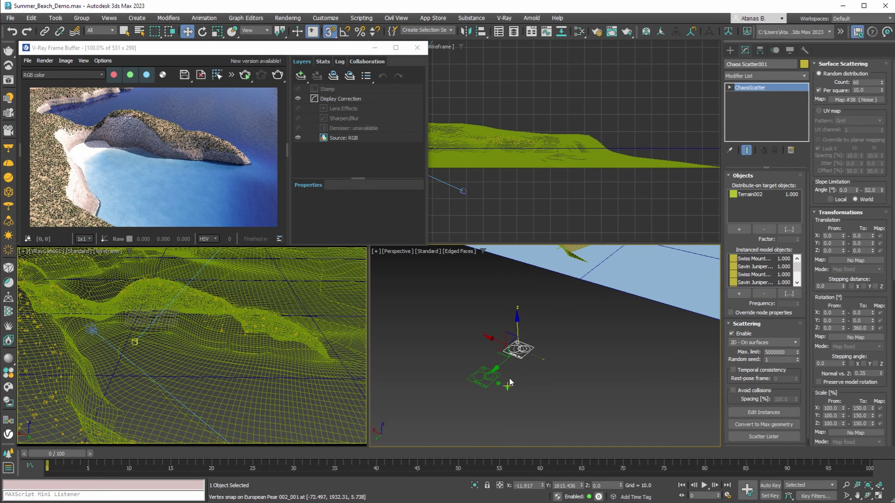
{"action": "left_click", "coordinate": [484, 376]}
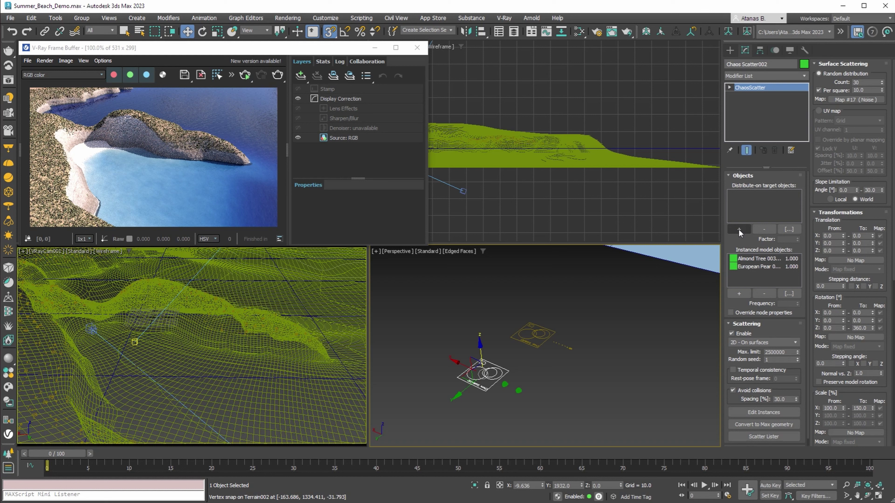
{"action": "left_click", "coordinate": [739, 230]}
{"action": "scroll", "coordinate": [543, 397], "scroll_direction": "down", "scroll_amount": 6}
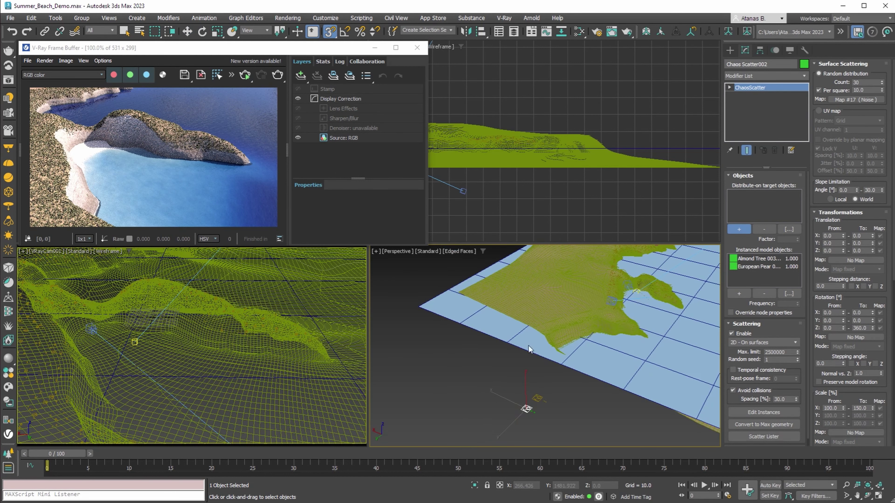
{"action": "left_click", "coordinate": [508, 289]}
Step: Limit the tree scatter to the contour by adding the Terrain003 spline to its included areas
{"action": "scroll", "coordinate": [814, 399], "scroll_direction": "down", "scroll_amount": 8}
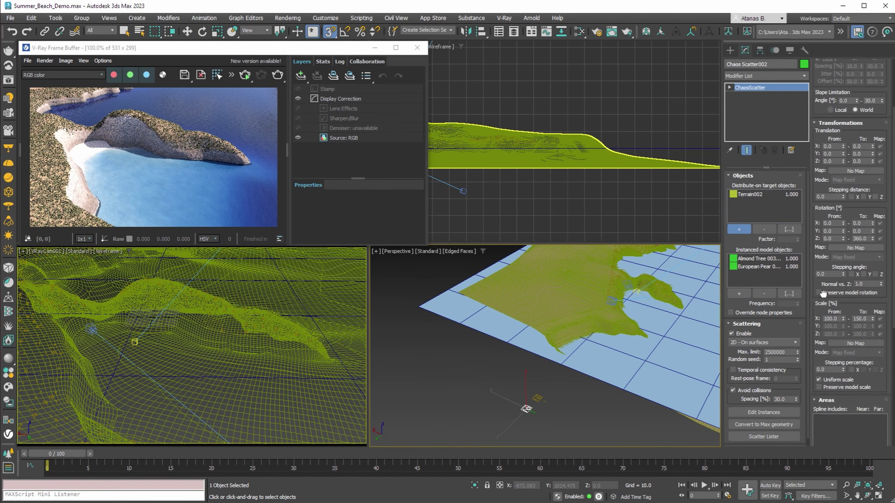
{"action": "left_click", "coordinate": [830, 252]}
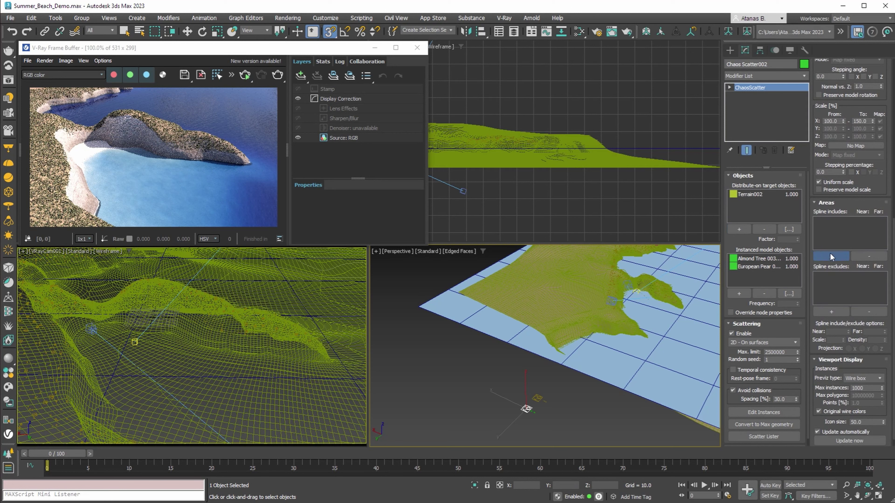
{"action": "middle_click_drag", "start_coordinate": [604, 313], "coordinate": [547, 399]}
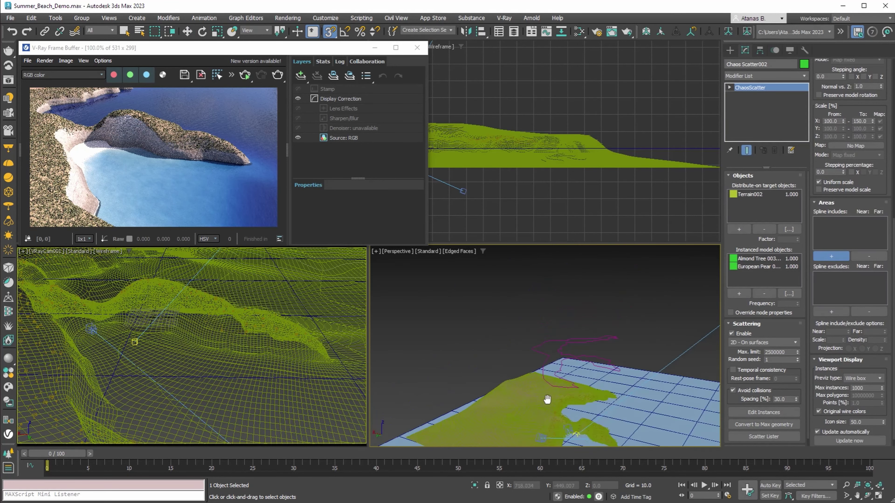
{"action": "left_click", "coordinate": [605, 340]}
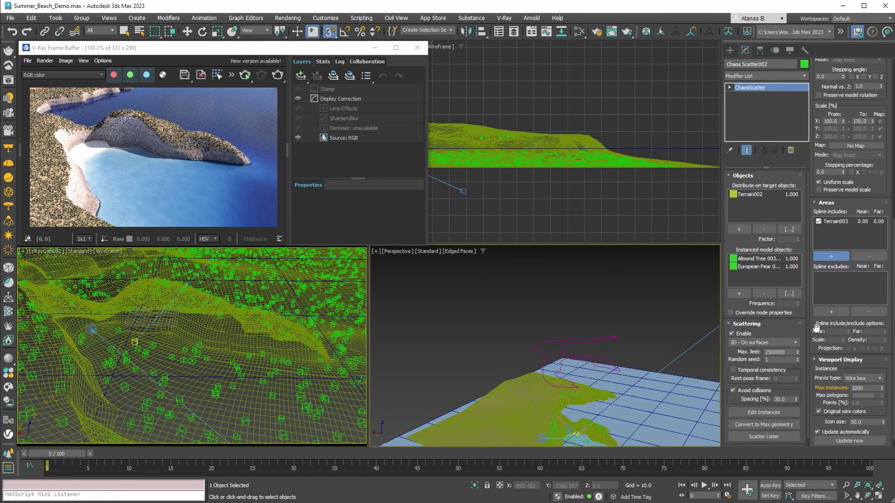
{"action": "left_click", "coordinate": [833, 221]}
{"action": "middle_click_drag", "start_coordinate": [605, 405], "coordinate": [544, 360]}
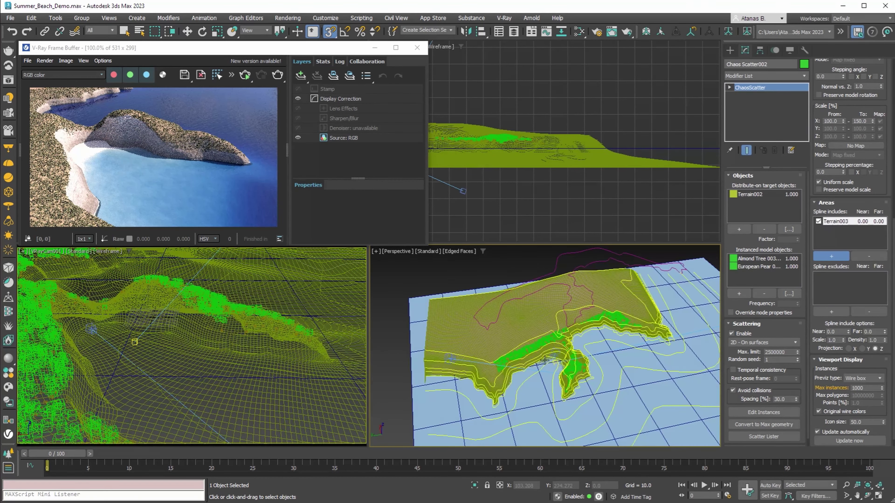
{"action": "scroll", "coordinate": [544, 360], "scroll_direction": "up", "scroll_amount": 4}
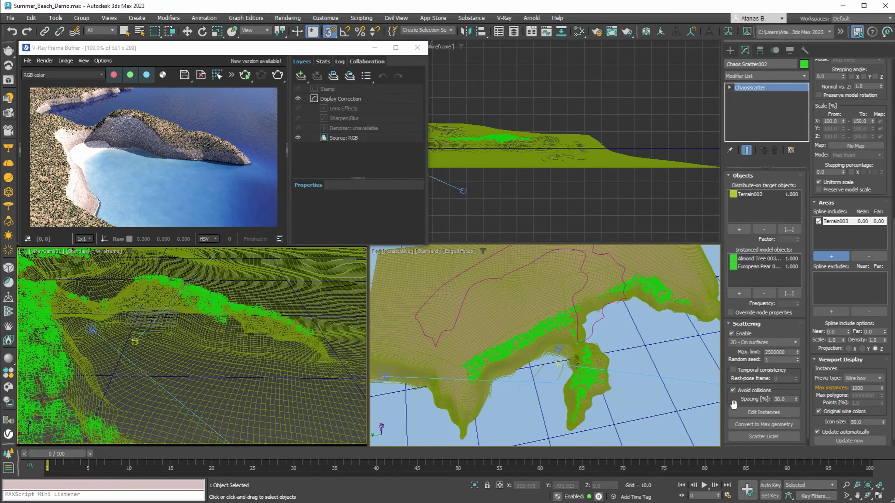
{"action": "scroll", "coordinate": [741, 328], "scroll_direction": "down", "scroll_amount": 1}
{"action": "scroll", "coordinate": [753, 434], "scroll_direction": "up", "scroll_amount": 1}
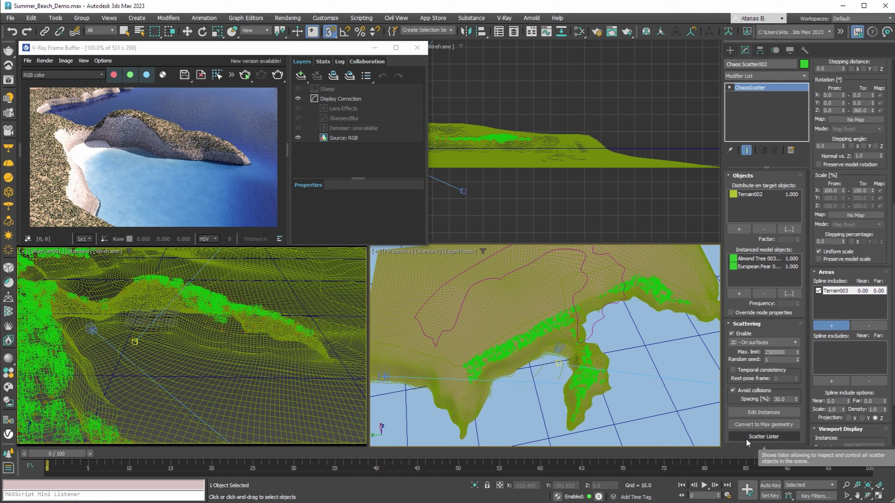
{"action": "scroll", "coordinate": [786, 223], "scroll_direction": "up", "scroll_amount": 8}
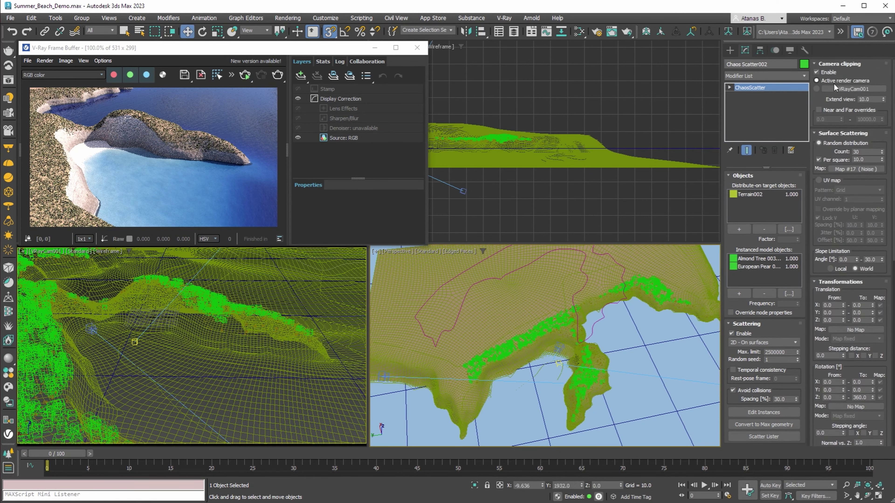
Step: Select Chaos Scatter001 and start an interactive V-Ray render with both the shrubs and the trees
{"action": "middle_click_drag", "start_coordinate": [522, 388], "coordinate": [659, 310]}
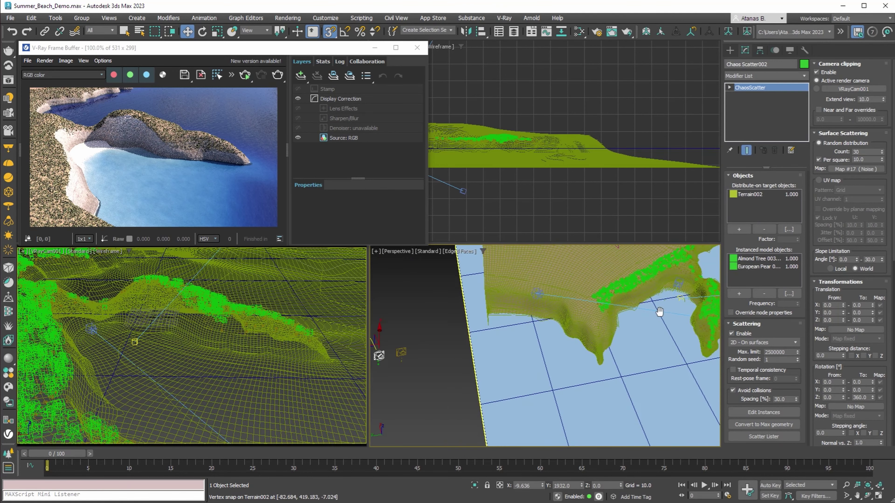
{"action": "scroll", "coordinate": [658, 310], "scroll_direction": "down", "scroll_amount": 3}
{"action": "left_click", "coordinate": [476, 340]}
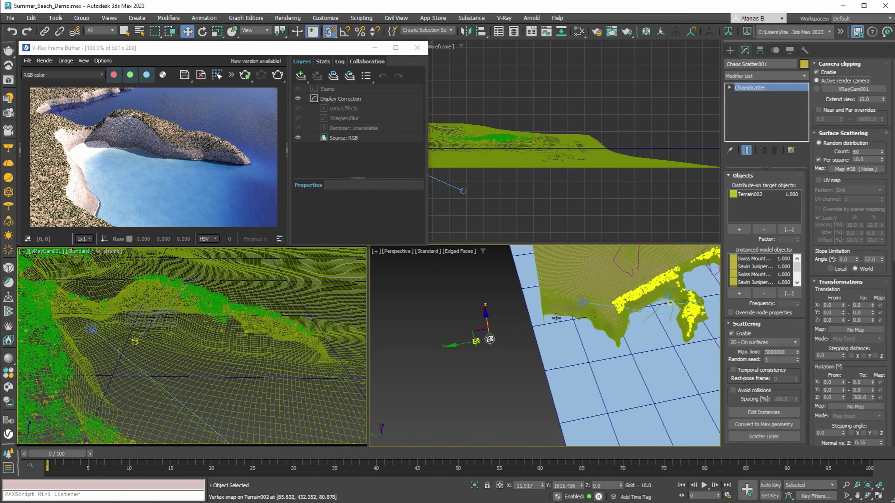
{"action": "scroll", "coordinate": [630, 314], "scroll_direction": "up", "scroll_amount": 3}
{"action": "middle_click_drag", "start_coordinate": [629, 314], "coordinate": [443, 383]}
{"action": "left_click", "coordinate": [245, 75]}
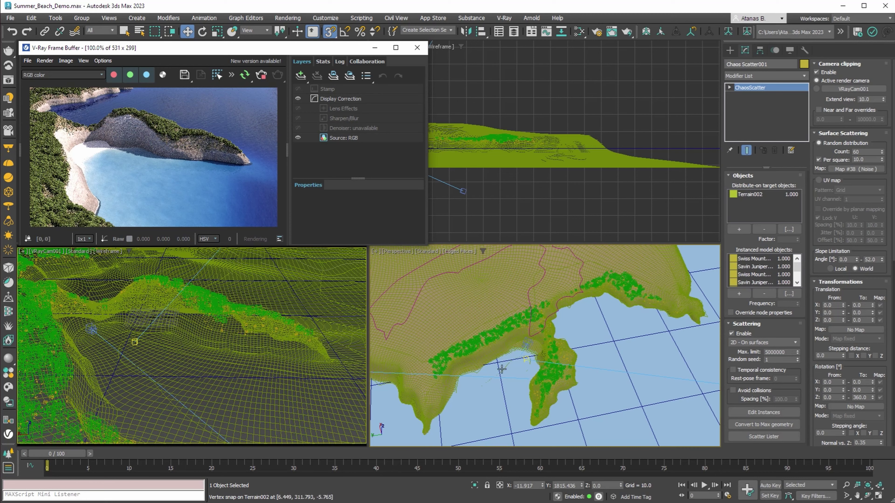
Step: Set the tree scatter's Per square value to 25 and random seed to 2 during interactive rendering
{"action": "middle_click_drag", "start_coordinate": [502, 369], "coordinate": [599, 311]}
{"action": "scroll", "coordinate": [599, 310], "scroll_direction": "down", "scroll_amount": 3}
{"action": "scroll", "coordinate": [421, 380], "scroll_direction": "up", "scroll_amount": 2}
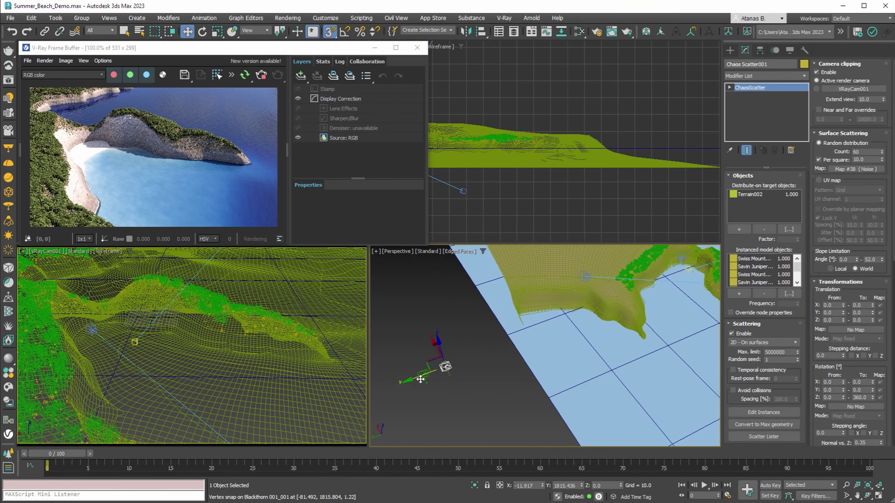
{"action": "left_click", "coordinate": [424, 378]}
{"action": "left_click", "coordinate": [423, 375]}
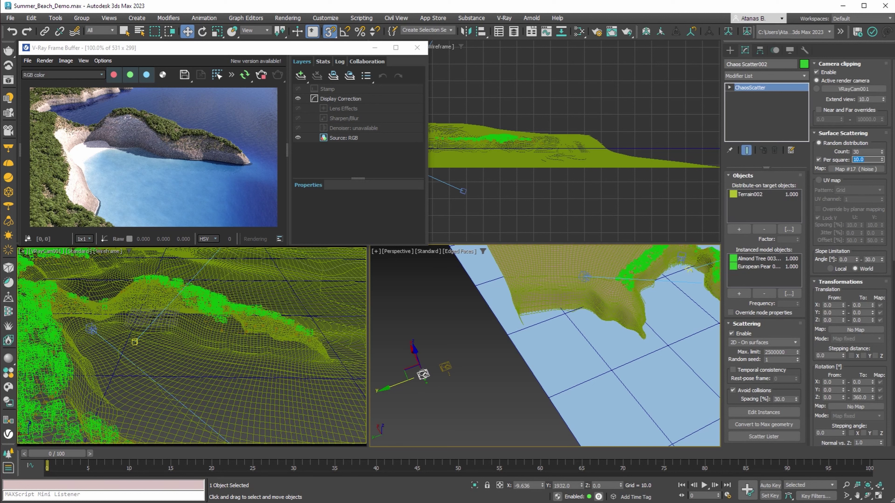
{"action": "type", "text": "25"}
{"action": "key", "text": "Return"}
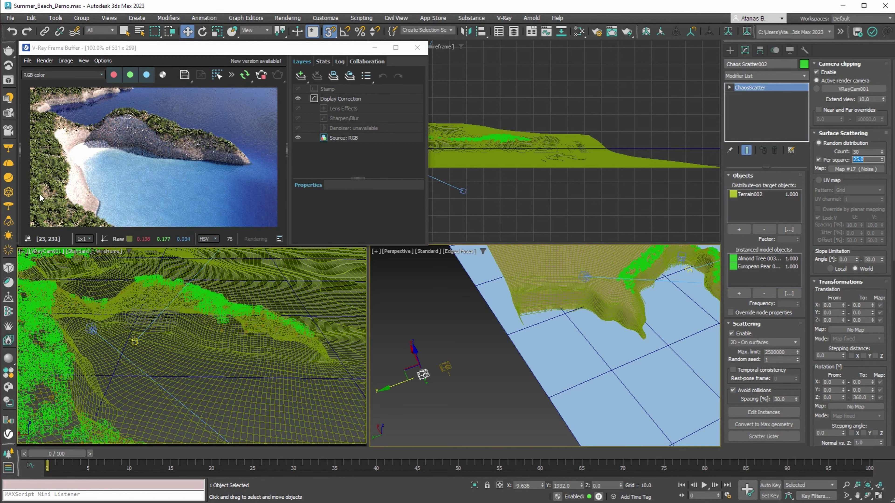
{"action": "left_click_drag", "start_coordinate": [874, 145], "coordinate": [875, 132]}
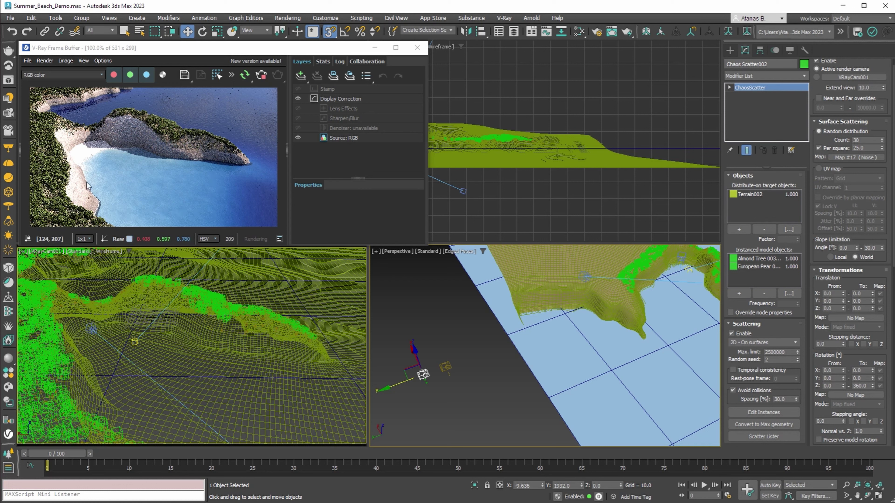
{"action": "left_click", "coordinate": [263, 79]}
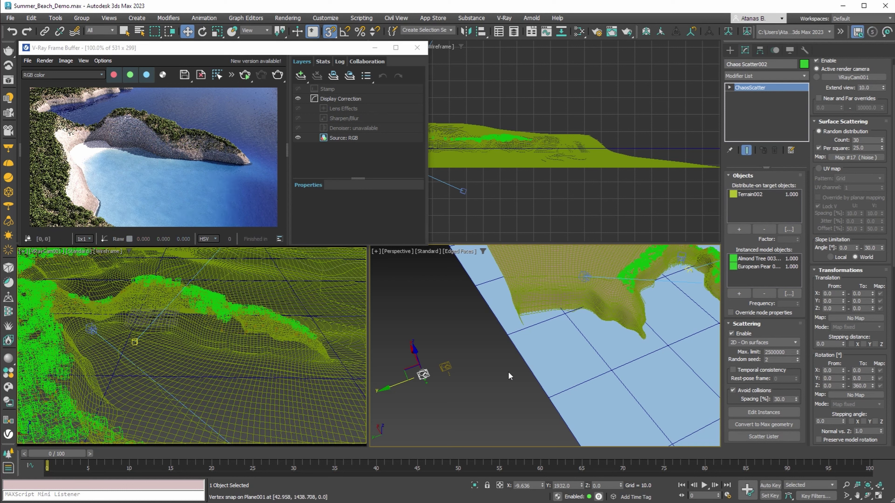
Step: Select both existing scatter objects beside the terrain and hide them
{"action": "middle_click_drag", "start_coordinate": [509, 372], "coordinate": [520, 365]}
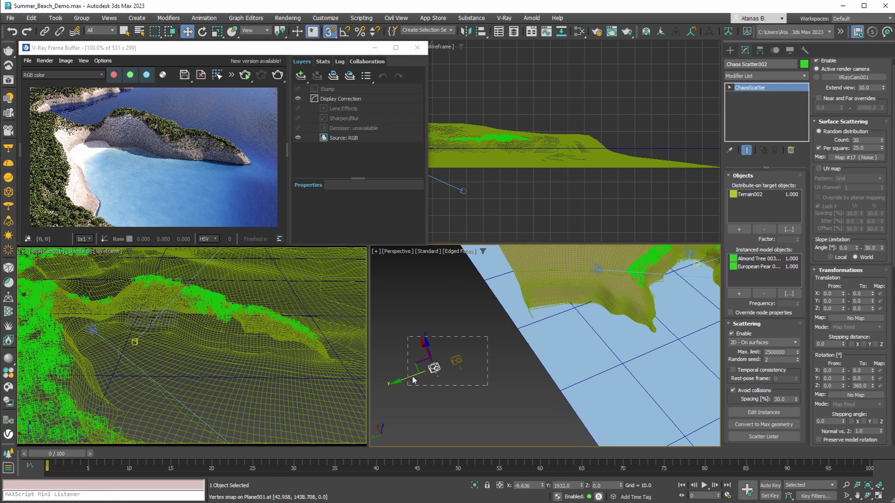
{"action": "left_click_drag", "start_coordinate": [412, 377], "coordinate": [407, 386]}
{"action": "right_click", "coordinate": [441, 375]}
{"action": "left_click", "coordinate": [452, 343]}
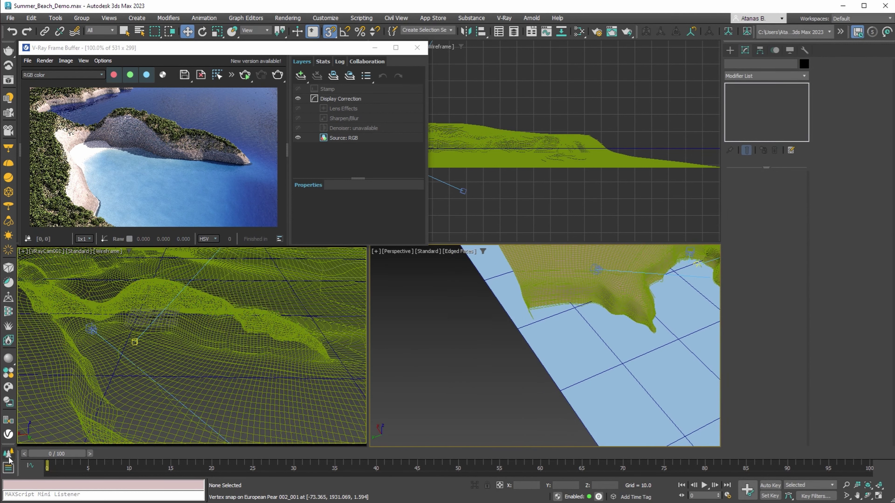
Step: Create a new Chaos Scatter object in the empty area beside the terrain and open its parameters for modification
{"action": "left_click", "coordinate": [497, 351]}
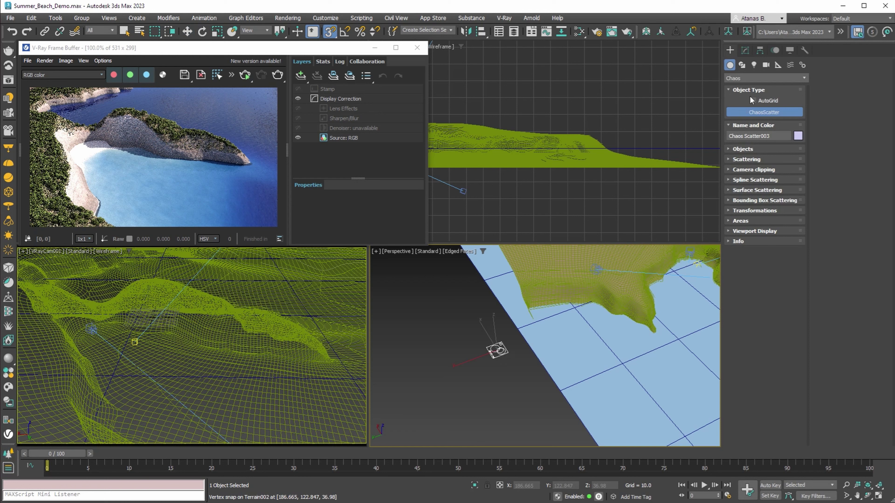
{"action": "left_click", "coordinate": [744, 50]}
{"action": "key", "text": "w"}
{"action": "middle_click_drag", "start_coordinate": [567, 333], "coordinate": [606, 318], "text": "alt"}
{"action": "middle_click_drag", "start_coordinate": [606, 317], "coordinate": [621, 363]}
Step: Add Terrain002 as the distribution target of the new Chaos Scatter
{"action": "left_click", "coordinate": [739, 230]}
{"action": "left_click", "coordinate": [491, 288]}
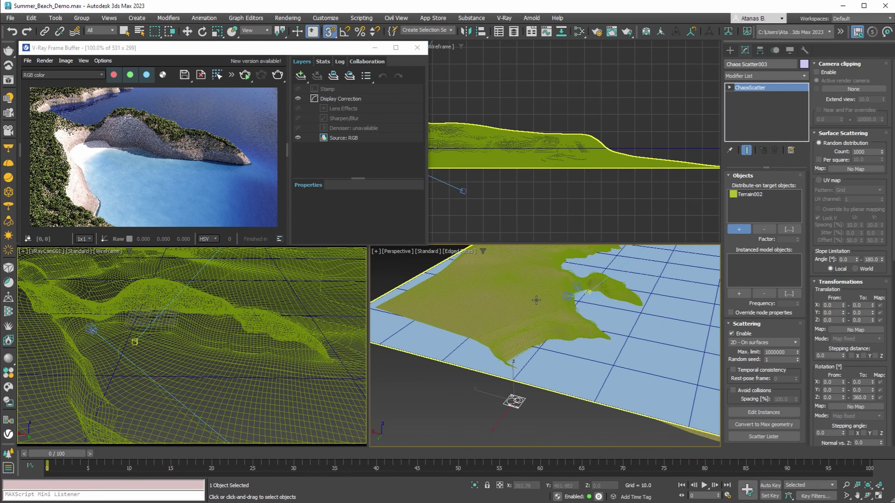
{"action": "scroll", "coordinate": [536, 300], "scroll_direction": "up", "scroll_amount": 10}
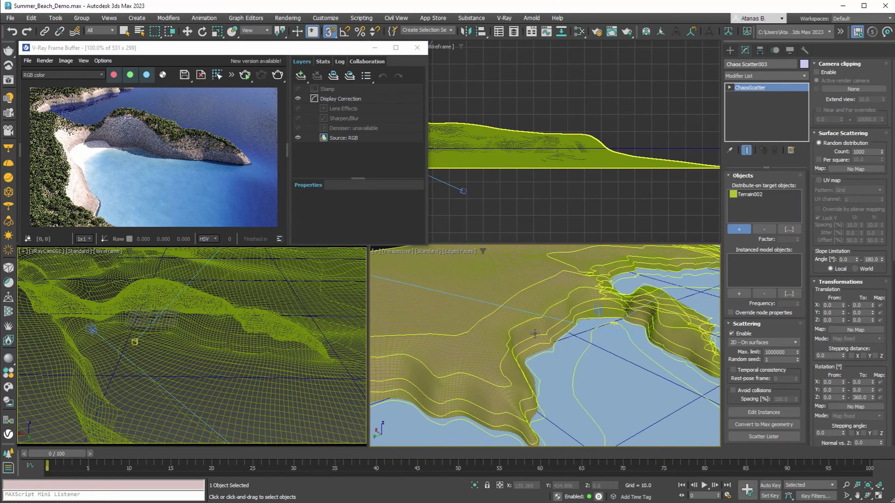
Step: Copy the Terrain contour spline object upward above the terrain as a single independent copy named Terrain004
{"action": "scroll", "coordinate": [535, 334], "scroll_direction": "down", "scroll_amount": 6}
{"action": "left_click", "coordinate": [500, 338]}
{"action": "scroll", "coordinate": [501, 339], "scroll_direction": "down", "scroll_amount": 3}
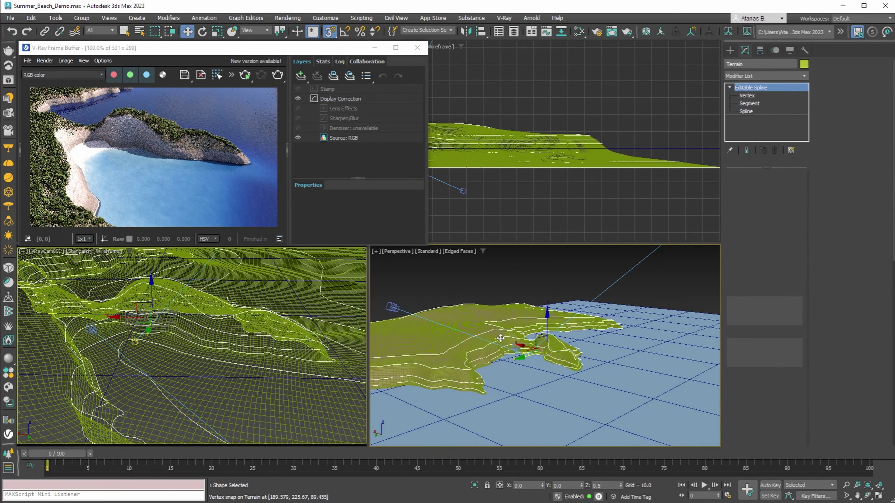
{"action": "middle_click_drag", "start_coordinate": [500, 338], "coordinate": [501, 356], "text": "alt"}
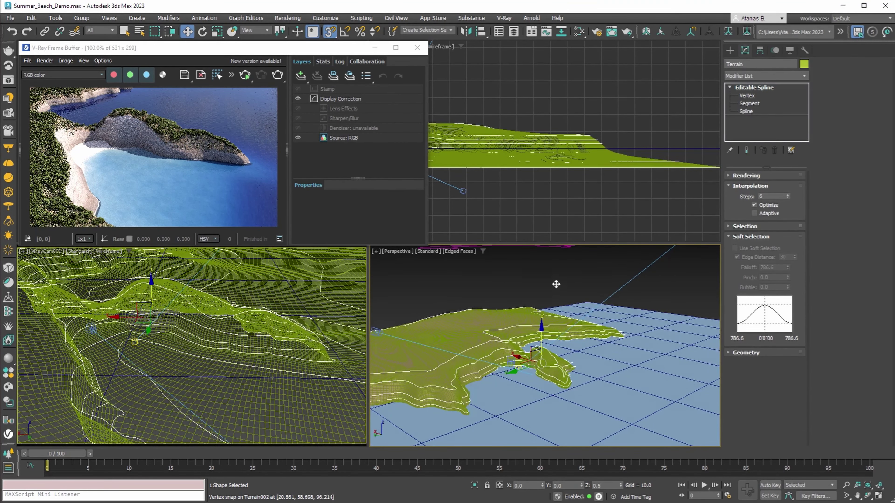
{"action": "left_click_drag", "start_coordinate": [556, 284], "coordinate": [556, 282], "text": "shift"}
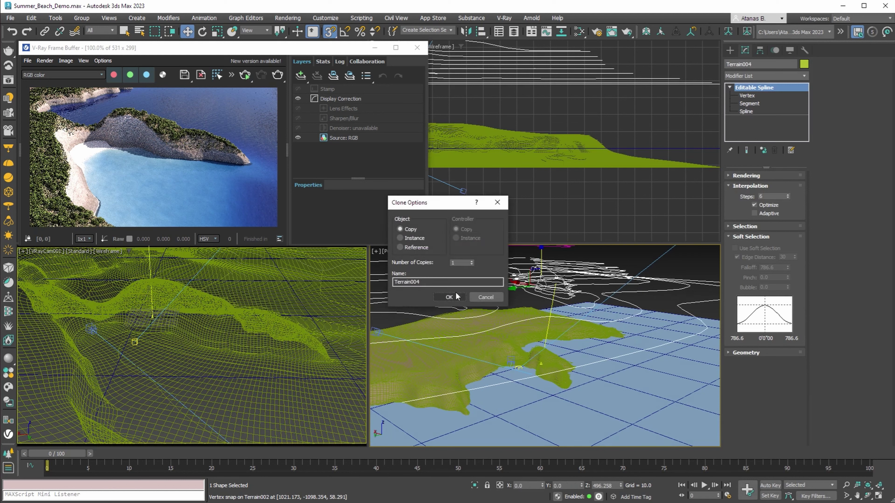
{"action": "left_click", "coordinate": [450, 297]}
Step: Keep only one cliff contour in Terrain004 by selecting it at Spline level, inverting the selection and deleting all other splines
{"action": "left_click", "coordinate": [729, 87]}
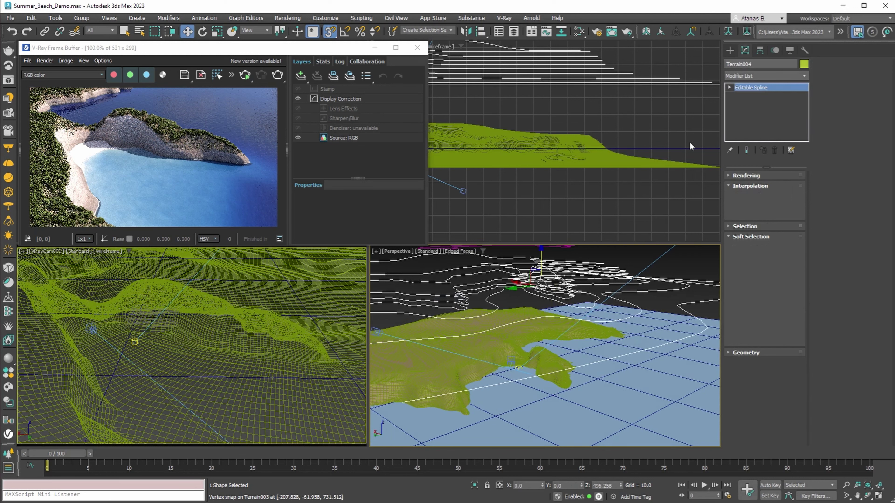
{"action": "left_click", "coordinate": [729, 87]}
{"action": "left_click", "coordinate": [745, 111]}
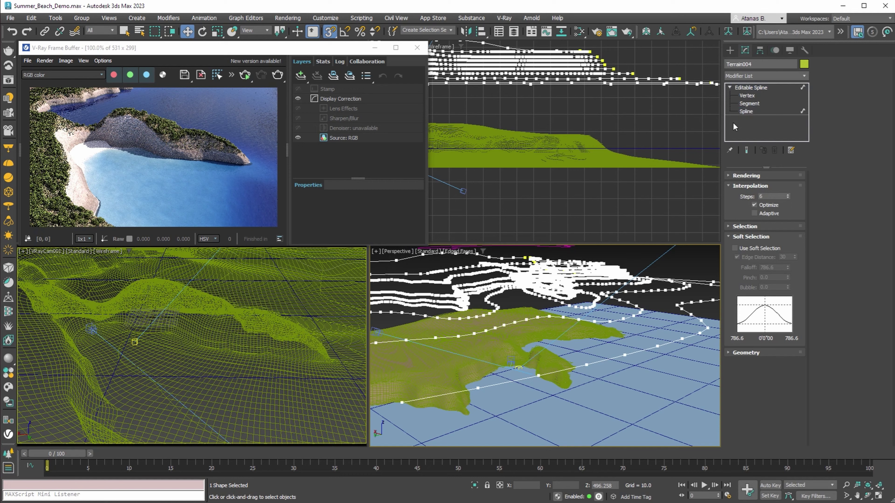
{"action": "scroll", "coordinate": [523, 301], "scroll_direction": "up", "scroll_amount": 5}
{"action": "scroll", "coordinate": [522, 302], "scroll_direction": "up", "scroll_amount": 4}
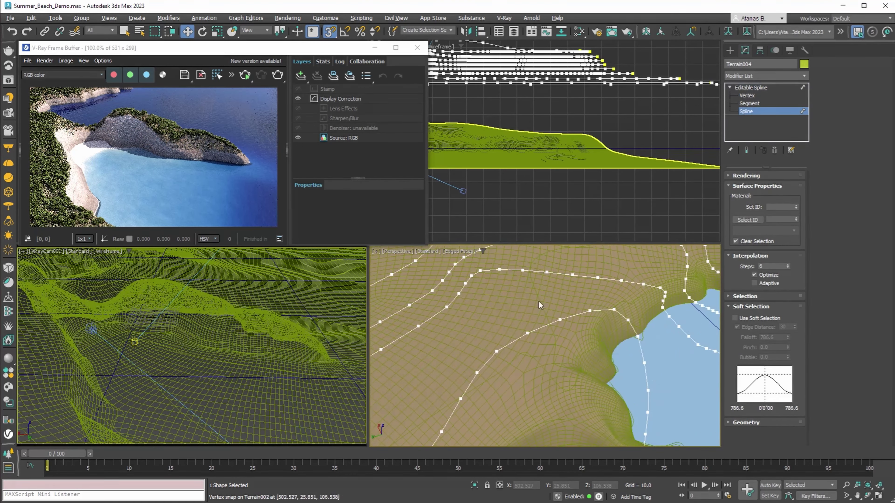
{"action": "left_click", "coordinate": [567, 266]}
{"action": "scroll", "coordinate": [563, 294], "scroll_direction": "down", "scroll_amount": 6}
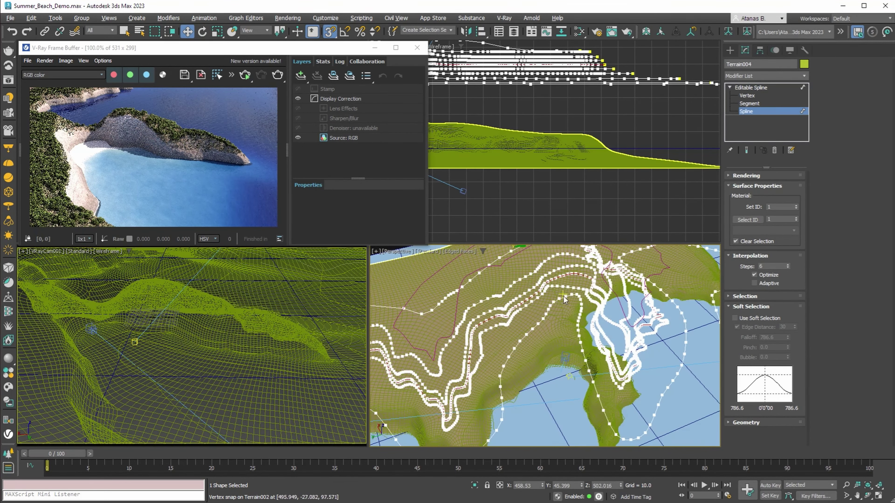
{"action": "mouse_move", "coordinate": [563, 297]}
{"action": "middle_mouse_down", "text": "alt"}
{"action": "mouse_move", "coordinate": [585, 259]}
{"action": "mouse_move", "coordinate": [555, 310]}
{"action": "middle_mouse_up", "text": "alt"}
{"action": "scroll", "coordinate": [555, 310], "scroll_direction": "down", "scroll_amount": 4}
{"action": "left_click", "coordinate": [31, 18]}
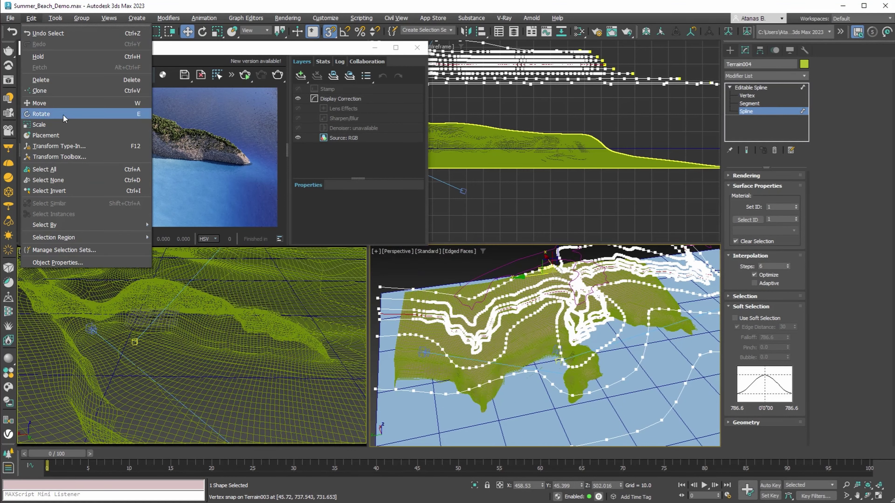
{"action": "left_click", "coordinate": [60, 191]}
{"action": "key", "text": "Delete"}
{"action": "middle_click_drag", "start_coordinate": [582, 339], "coordinate": [579, 373]}
{"action": "scroll", "coordinate": [579, 373], "scroll_direction": "down", "scroll_amount": 3}
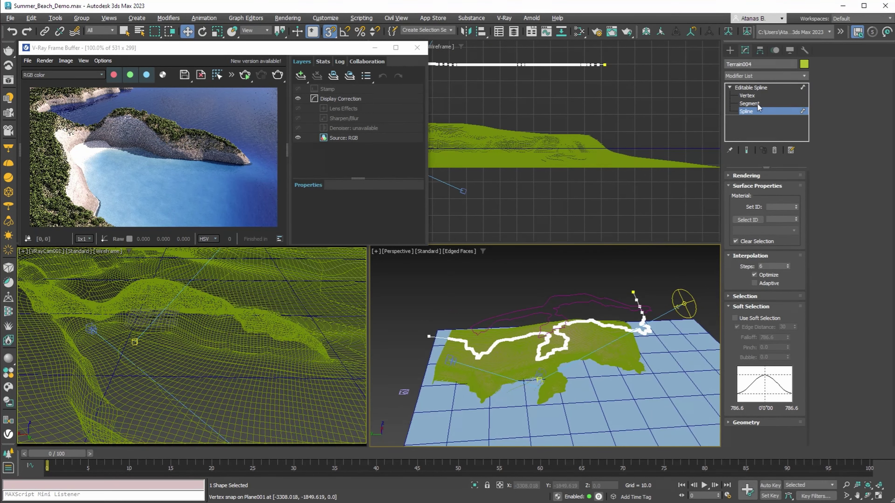
Step: Add an Optimize Spline modifier to Terrain004 and reduce its knots by 80%
{"action": "left_click", "coordinate": [765, 75]}
{"action": "scroll", "coordinate": [771, 268], "scroll_direction": "down", "scroll_amount": 10}
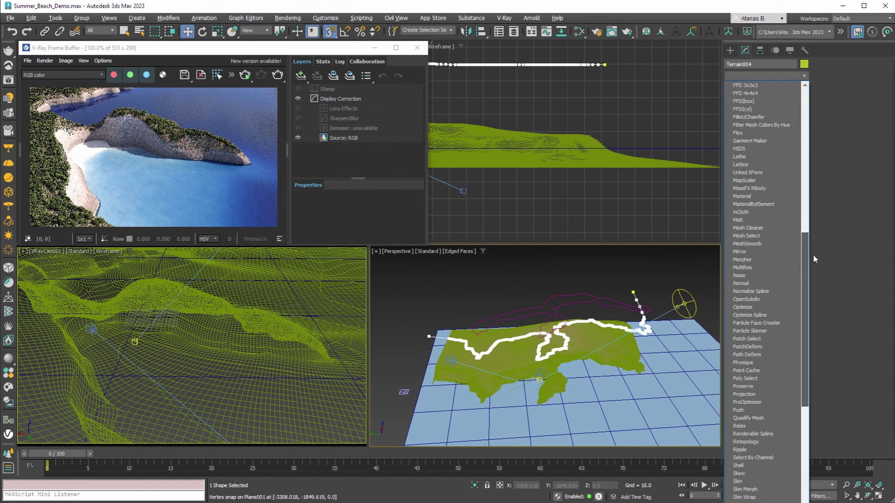
{"action": "left_click", "coordinate": [758, 267]}
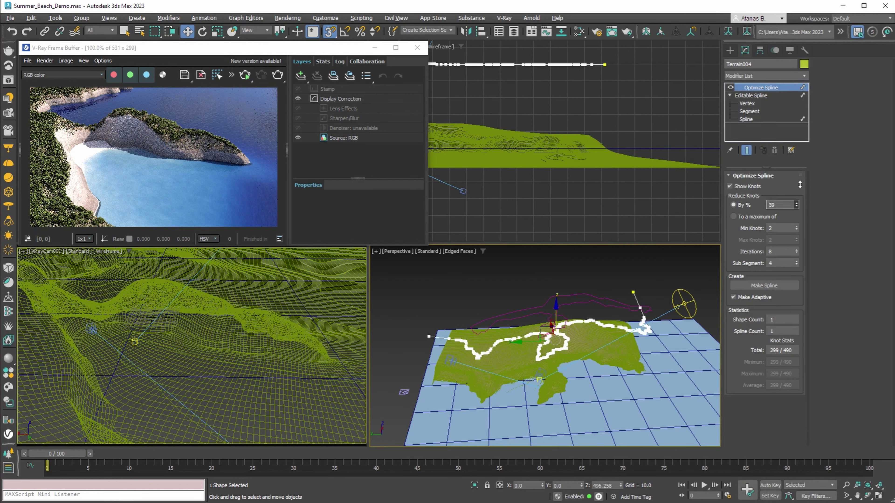
{"action": "middle_click_drag", "start_coordinate": [581, 317], "coordinate": [623, 307], "text": "alt"}
Step: Add an Edit Spline modifier to Terrain004 and delete the vertices running along the coast beyond the bay
{"action": "left_click", "coordinate": [775, 76]}
{"action": "left_click_drag", "start_coordinate": [807, 129], "coordinate": [817, 173]}
{"action": "left_click", "coordinate": [752, 331]}
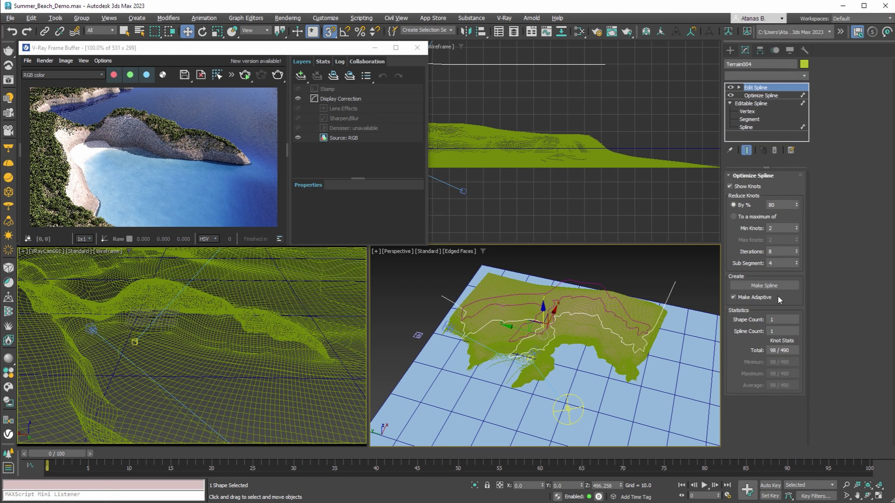
{"action": "left_click", "coordinate": [755, 189]}
{"action": "middle_click_drag", "start_coordinate": [653, 364], "coordinate": [618, 384]}
{"action": "left_click_drag", "start_coordinate": [661, 390], "coordinate": [595, 312]}
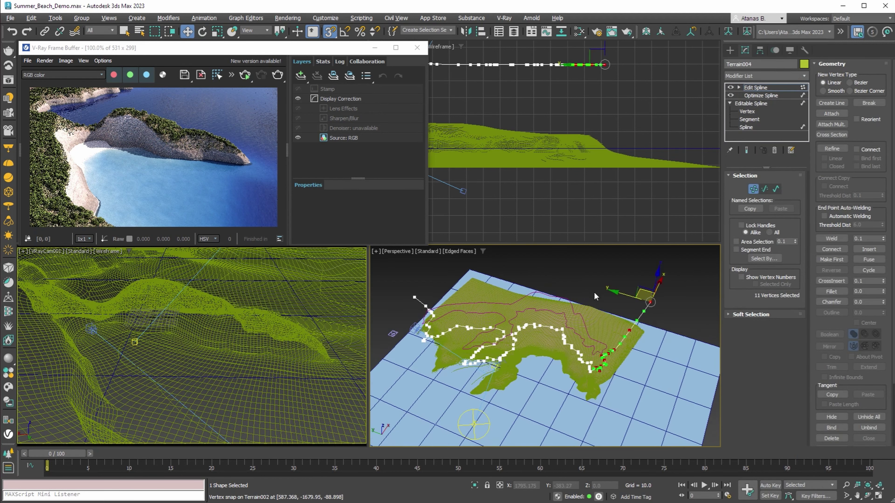
{"action": "key", "text": "Delete"}
{"action": "left_click_drag", "start_coordinate": [634, 392], "coordinate": [531, 315]}
{"action": "key", "text": "Delete"}
Step: Delete the remaining surplus Terrain004 vertices outside the beach bay and exit vertex editing
{"action": "middle_click_drag", "start_coordinate": [542, 349], "coordinate": [611, 390]}
{"action": "scroll", "coordinate": [628, 326], "scroll_direction": "up", "scroll_amount": 4}
{"action": "left_click_drag", "start_coordinate": [609, 379], "coordinate": [546, 258]}
{"action": "key", "text": "Delete"}
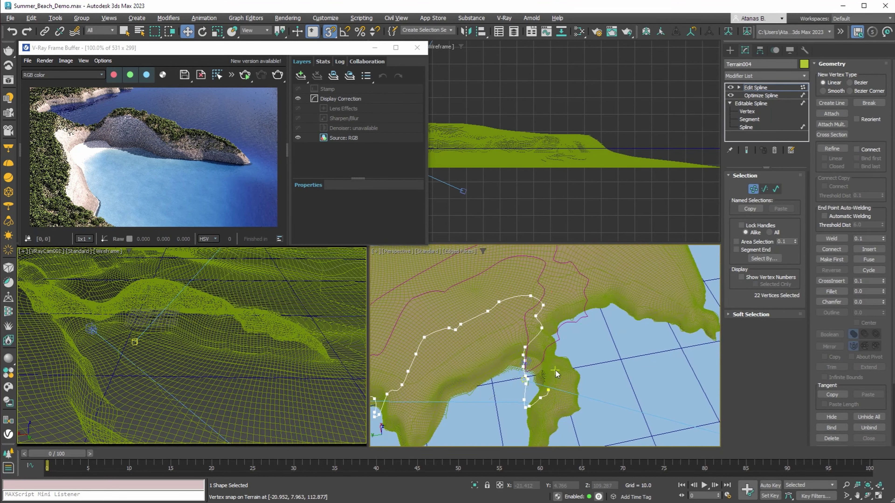
{"action": "middle_click_drag", "start_coordinate": [412, 394], "coordinate": [540, 363]}
{"action": "scroll", "coordinate": [541, 363], "scroll_direction": "down", "scroll_amount": 4}
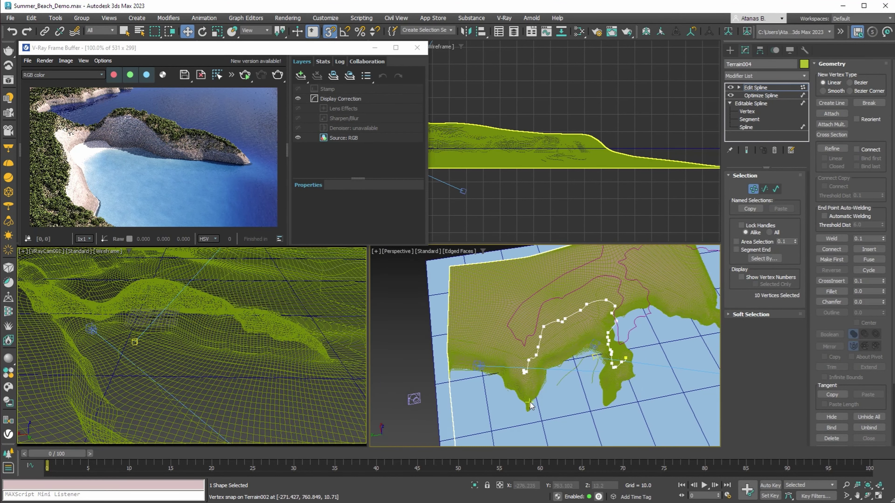
{"action": "middle_click_drag", "start_coordinate": [531, 405], "coordinate": [592, 355], "text": "alt"}
{"action": "left_click", "coordinate": [755, 87]}
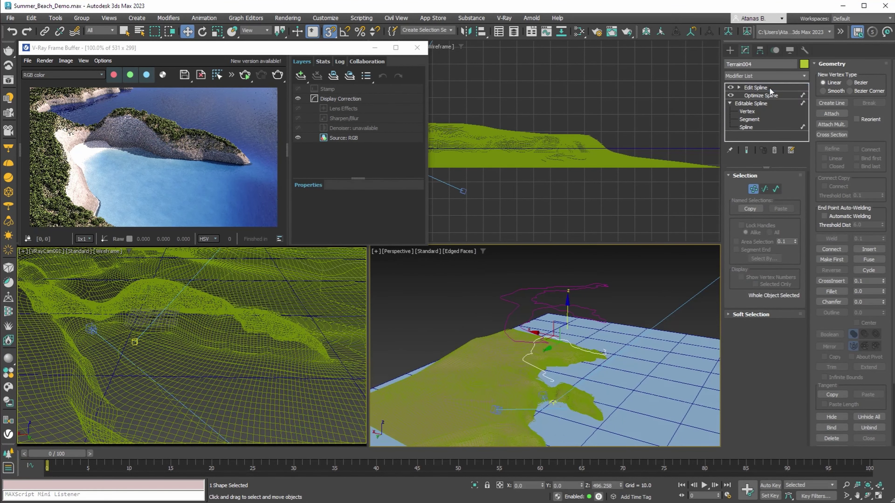
Step: Change the wireframe color of the trimmed Terrain004 spline to blue and deselect it
{"action": "left_click", "coordinate": [803, 64]}
{"action": "left_click", "coordinate": [507, 277]}
{"action": "left_click", "coordinate": [598, 268]}
{"action": "scroll", "coordinate": [503, 373], "scroll_direction": "down", "scroll_amount": 4}
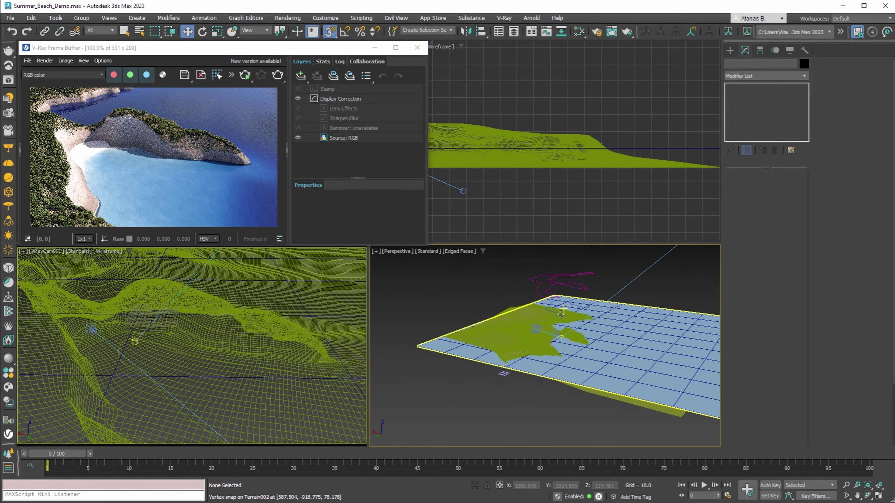
Step: Add the Terrain004 spline as an include area of Chaos Scatter003
{"action": "middle_click_drag", "start_coordinate": [504, 374], "coordinate": [525, 344], "text": "alt"}
{"action": "left_click", "coordinate": [523, 339]}
{"action": "left_click_drag", "start_coordinate": [819, 386], "coordinate": [822, 79]}
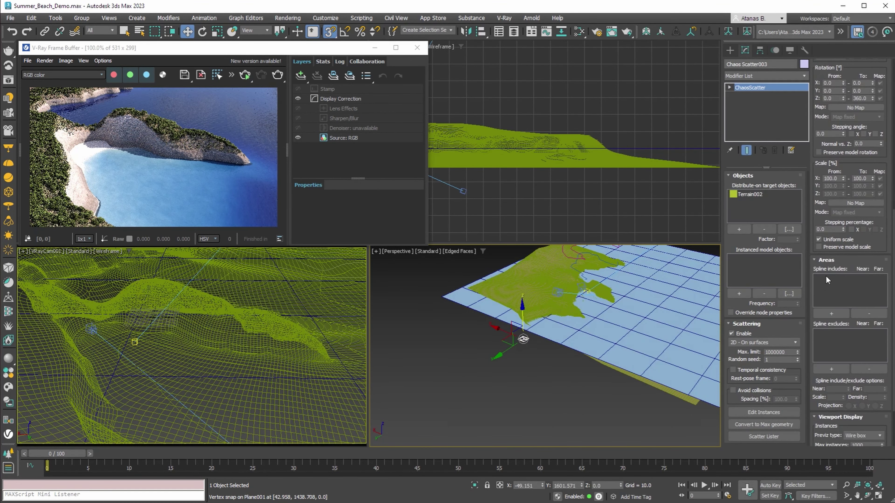
{"action": "left_click", "coordinate": [825, 315]}
{"action": "middle_click_drag", "start_coordinate": [617, 306], "coordinate": [538, 356]}
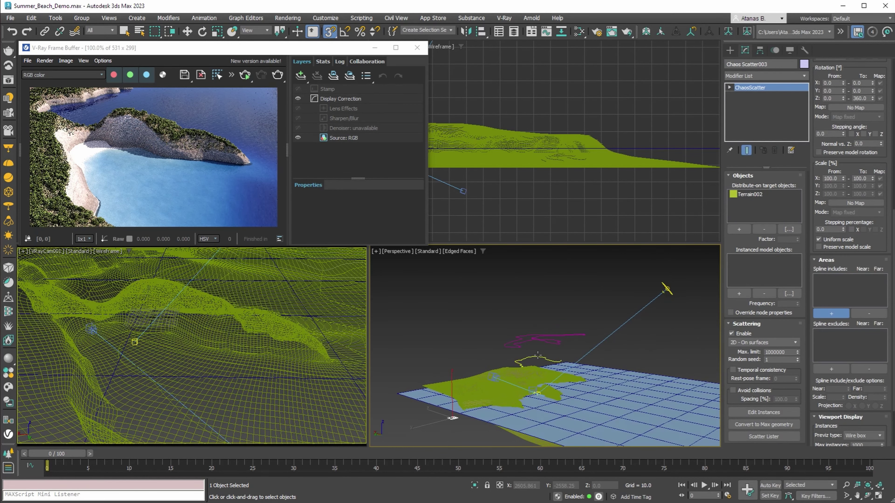
Step: Set the Terrain004 include area's far distance to 20, with scale and density at 0.8
{"action": "left_click", "coordinate": [841, 279]}
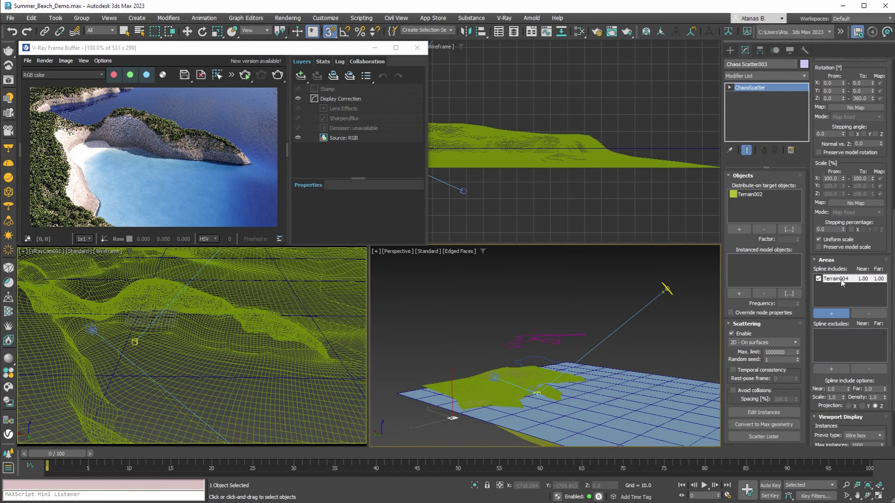
{"action": "type", "text": "20"}
{"action": "key", "text": "Return"}
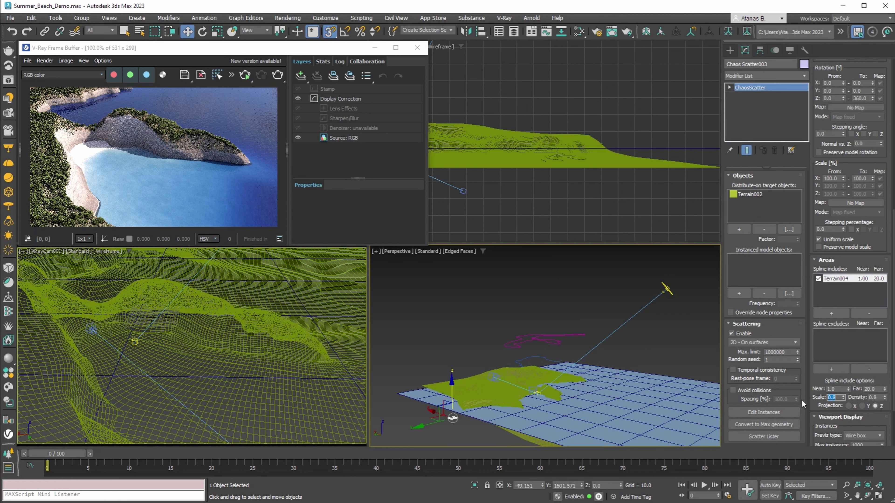
Step: Open the Chaos Cosmos Browser and show the downloaded Flowers, grass & rocks vegetation models
{"action": "scroll", "coordinate": [501, 359], "scroll_direction": "up", "scroll_amount": 12}
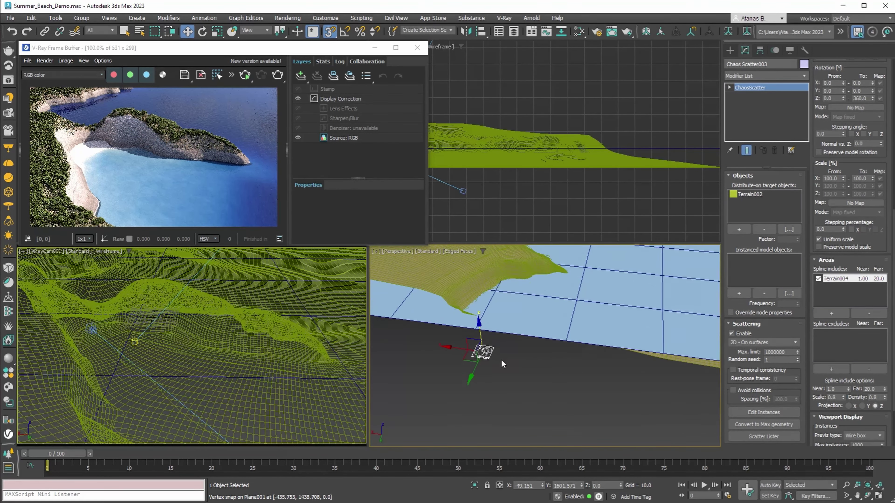
{"action": "scroll", "coordinate": [501, 360], "scroll_direction": "up", "scroll_amount": 2}
{"action": "left_click", "coordinate": [10, 389]}
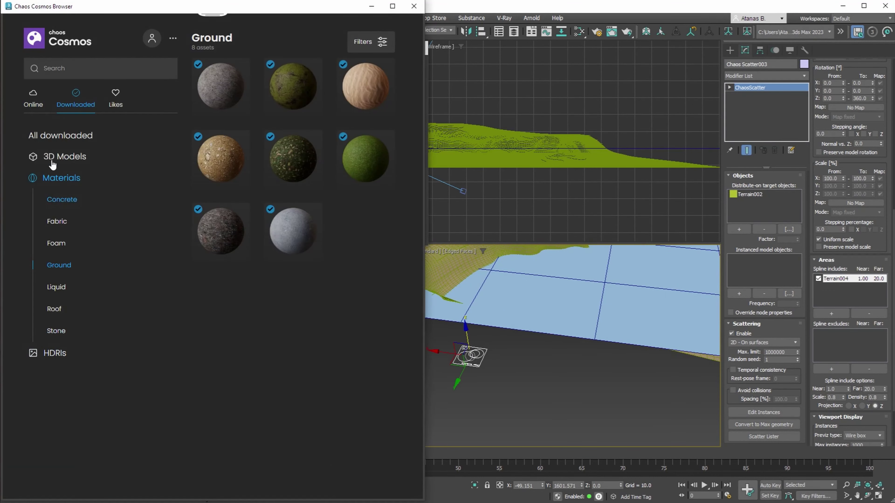
{"action": "left_click", "coordinate": [67, 157]}
{"action": "left_click", "coordinate": [75, 243]}
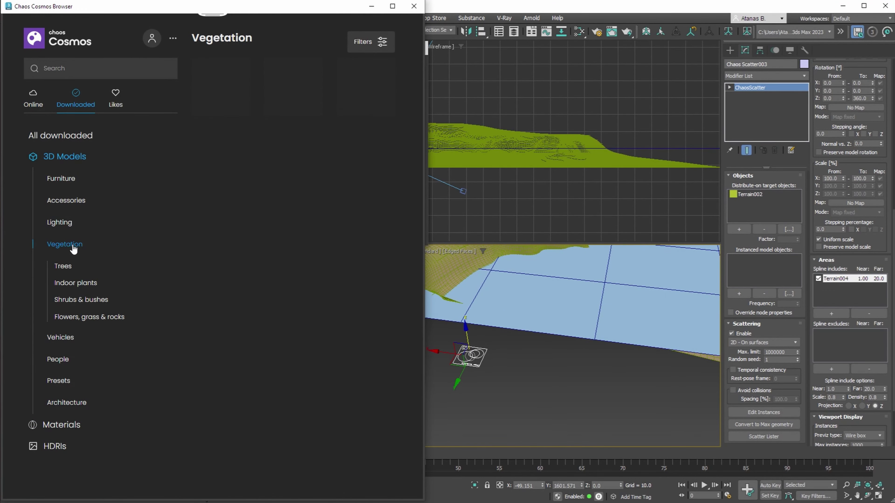
{"action": "left_click", "coordinate": [102, 318]}
{"action": "scroll", "coordinate": [331, 309], "scroll_direction": "down", "scroll_amount": 1}
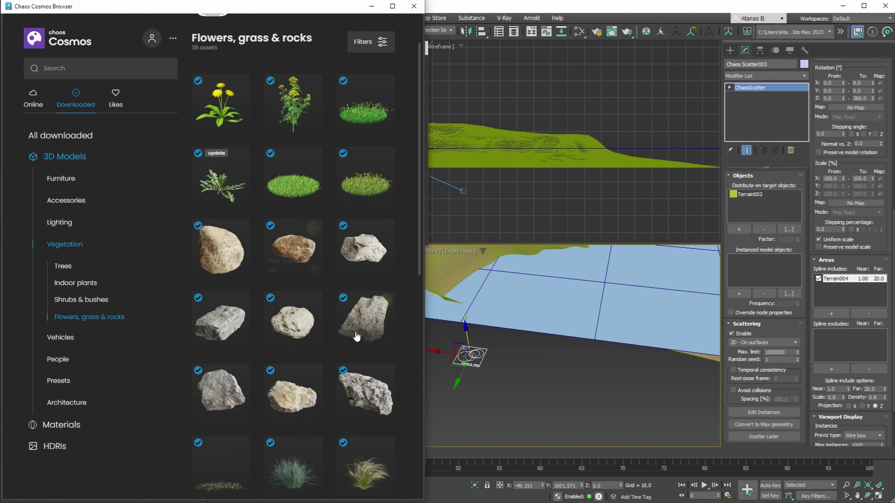
Step: Import several rocks beside the scatter object, including Rock Jagged 004, Rock Rough 001, Rock Jagged 002 and Rock Jagged 001
{"action": "scroll", "coordinate": [490, 368], "scroll_direction": "up", "scroll_amount": 5}
{"action": "middle_click_drag", "start_coordinate": [487, 365], "coordinate": [544, 386]}
{"action": "left_click_drag", "start_coordinate": [346, 257], "coordinate": [539, 330]}
{"action": "left_click_drag", "start_coordinate": [293, 322], "coordinate": [521, 331]}
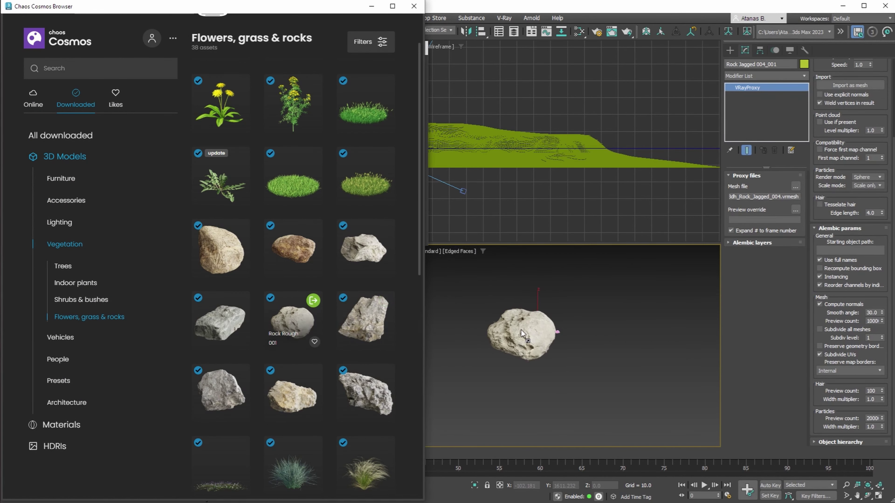
{"action": "left_click_drag", "start_coordinate": [292, 395], "coordinate": [498, 329]}
{"action": "left_click_drag", "start_coordinate": [374, 394], "coordinate": [507, 332]}
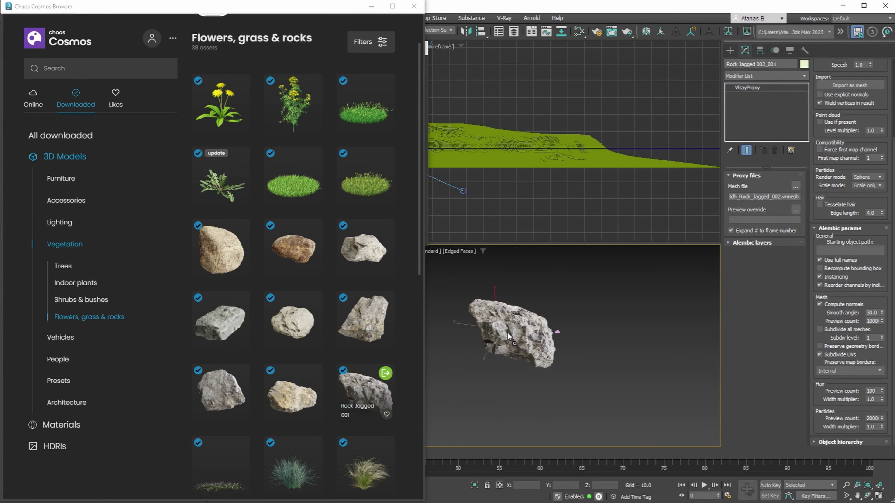
Step: Select Chaos Scatter003 and add the imported rocks as its instanced model objects
{"action": "middle_click_drag", "start_coordinate": [507, 347], "coordinate": [545, 362]}
{"action": "scroll", "coordinate": [537, 361], "scroll_direction": "down", "scroll_amount": 5}
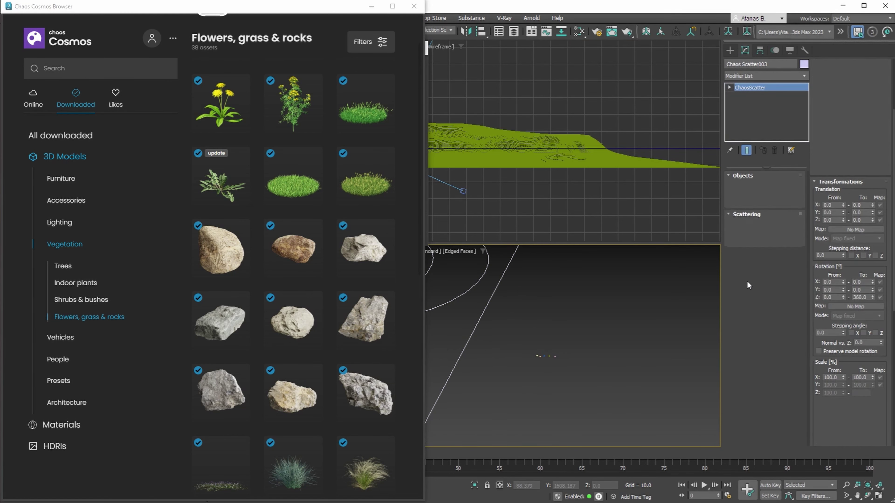
{"action": "left_click", "coordinate": [739, 293]}
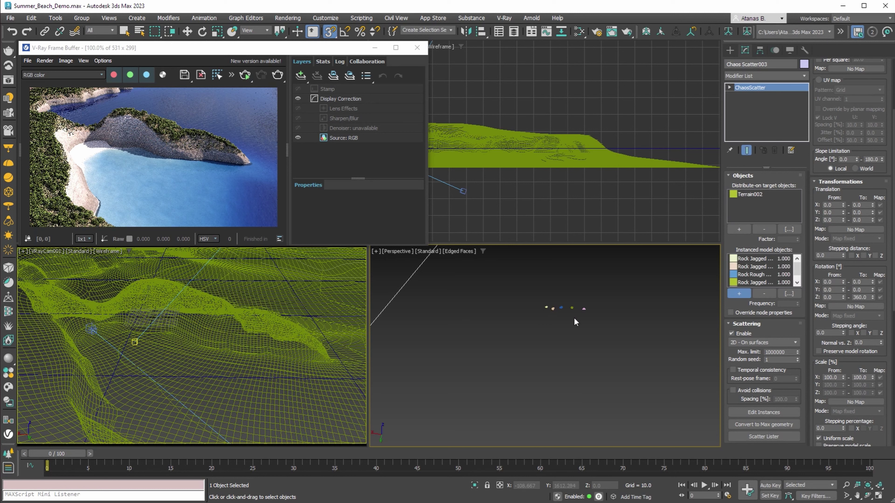
Step: Set the lower limit of the rock scatter's uniform scale range to 5000%
{"action": "scroll", "coordinate": [574, 318], "scroll_direction": "down", "scroll_amount": 8}
{"action": "middle_click_drag", "start_coordinate": [574, 318], "coordinate": [488, 405]}
{"action": "scroll", "coordinate": [588, 320], "scroll_direction": "up", "scroll_amount": 4}
{"action": "middle_click_drag", "start_coordinate": [565, 355], "coordinate": [536, 335], "text": "alt"}
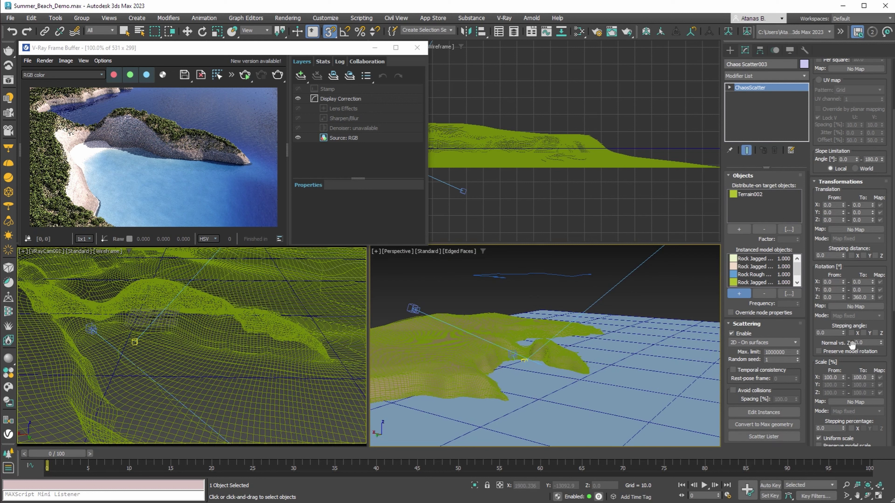
{"action": "scroll", "coordinate": [834, 329], "scroll_direction": "down", "scroll_amount": 3}
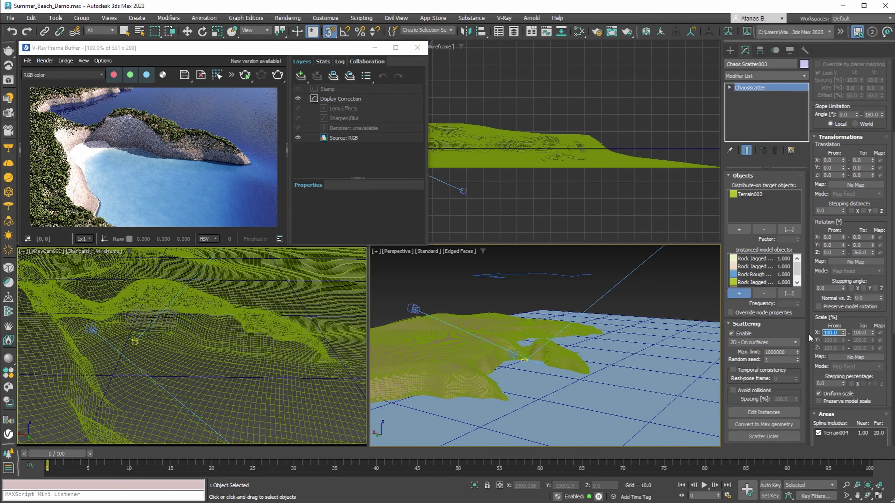
{"action": "type", "text": "5000"}
{"action": "key", "text": "Return"}
{"action": "key", "text": "w"}
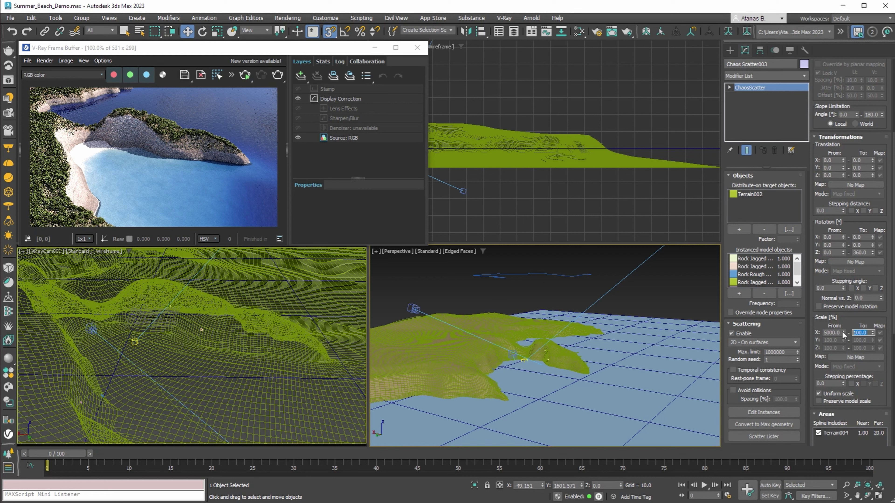
Step: Set the rock scatter's count to 50 and enable Per square distribution with a value of 10
{"action": "left_click_drag", "start_coordinate": [849, 153], "coordinate": [859, 357]}
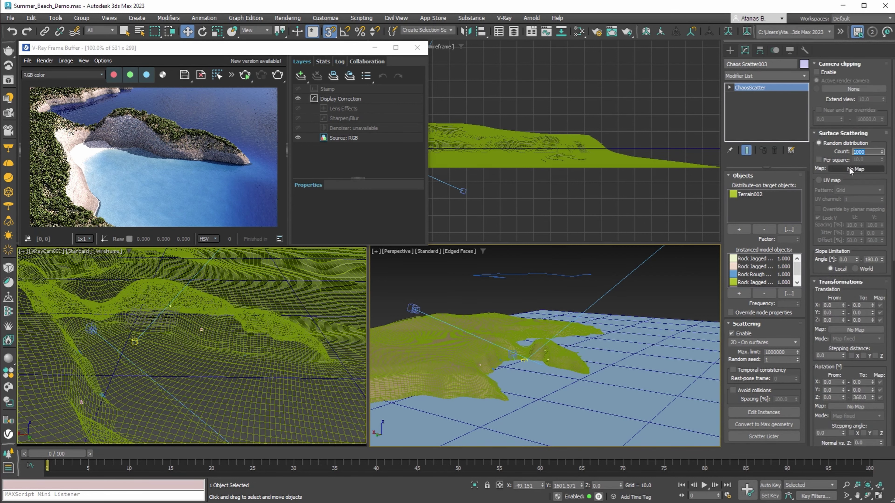
{"action": "left_click", "coordinate": [827, 161]}
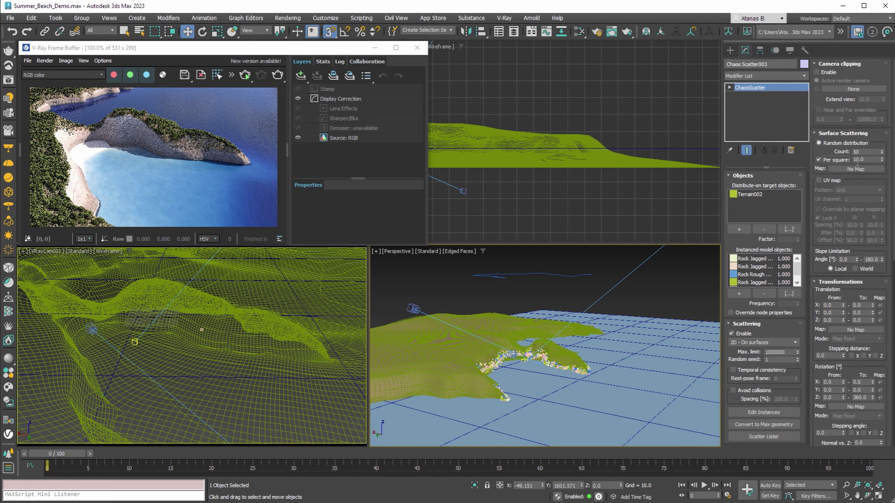
{"action": "scroll", "coordinate": [524, 374], "scroll_direction": "up", "scroll_amount": 6}
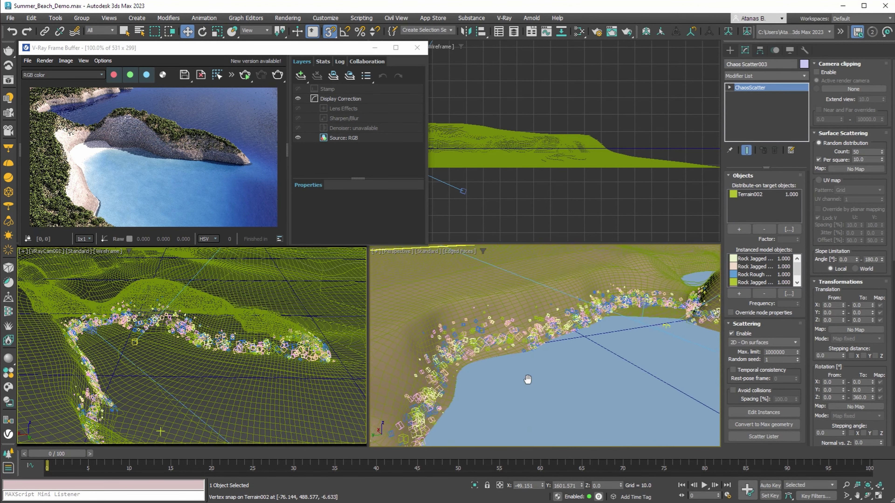
Step: Set the far falloff distance of the rock scatter's Terrain004 spline include to 30
{"action": "scroll", "coordinate": [820, 370], "scroll_direction": "down", "scroll_amount": 10}
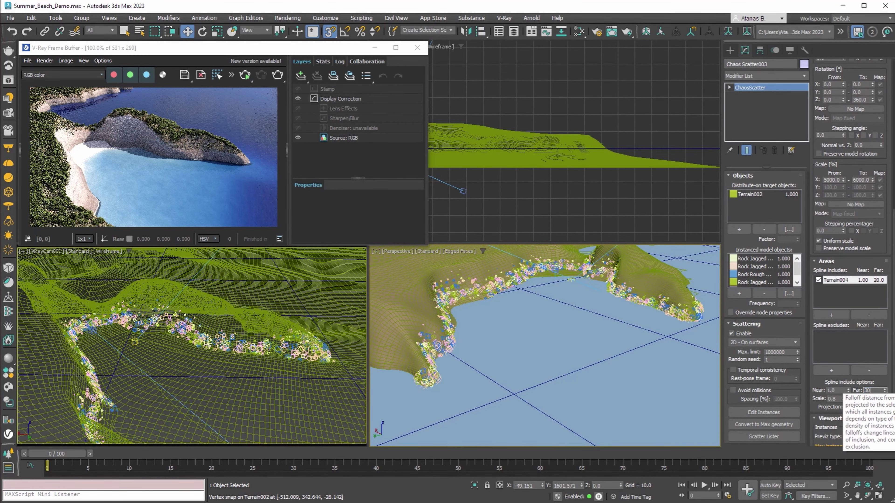
{"action": "key", "text": "Return"}
{"action": "scroll", "coordinate": [529, 314], "scroll_direction": "up", "scroll_amount": 2}
{"action": "middle_click_drag", "start_coordinate": [529, 314], "coordinate": [536, 277], "text": "alt"}
Step: Select the Terrain004 spline floating above the terrain and move it vertically down to the shoreline
{"action": "scroll", "coordinate": [513, 361], "scroll_direction": "down", "scroll_amount": 2}
{"action": "scroll", "coordinate": [515, 352], "scroll_direction": "down", "scroll_amount": 3}
{"action": "left_click", "coordinate": [526, 307]}
{"action": "key", "text": "s"}
{"action": "left_click_drag", "start_coordinate": [526, 273], "coordinate": [526, 333]}
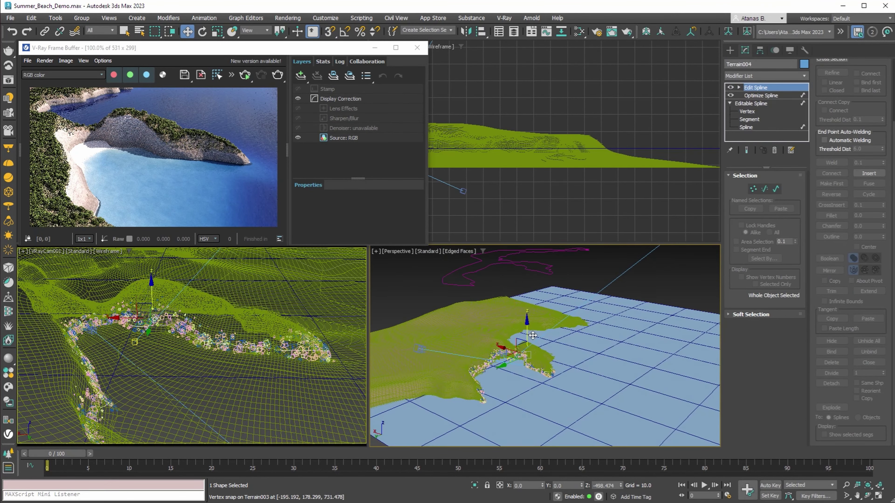
Step: Enter vertex editing of Terrain004's Edit Spline modifier and shift three vertices along the beach to refine the shoreline path
{"action": "middle_click_drag", "start_coordinate": [527, 340], "coordinate": [489, 431], "text": "alt"}
{"action": "left_click", "coordinate": [739, 87]}
{"action": "left_click", "coordinate": [757, 95]}
{"action": "middle_click_drag", "start_coordinate": [550, 363], "coordinate": [490, 385], "text": "alt"}
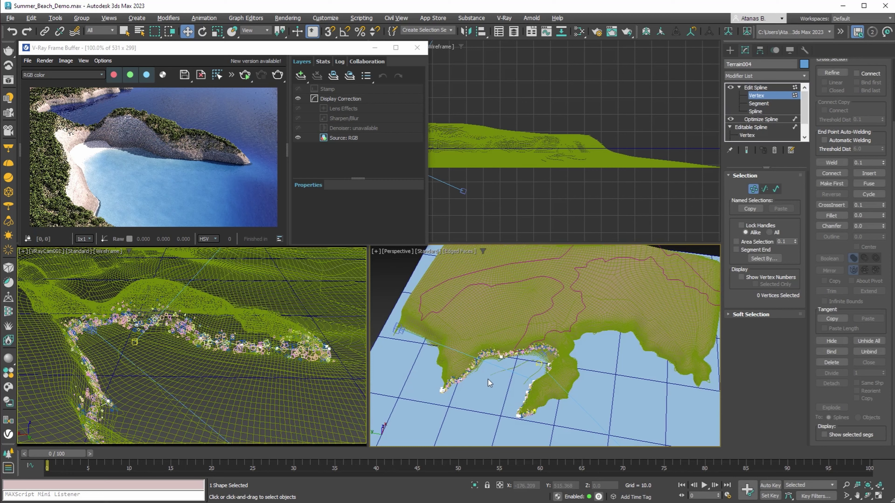
{"action": "scroll", "coordinate": [490, 384], "scroll_direction": "up", "scroll_amount": 5}
{"action": "key", "text": "F3"}
{"action": "middle_click_drag", "start_coordinate": [553, 373], "coordinate": [595, 363]}
{"action": "left_click", "coordinate": [608, 304]}
{"action": "left_click_drag", "start_coordinate": [605, 292], "coordinate": [583, 305]}
{"action": "left_click", "coordinate": [542, 285]}
{"action": "left_click_drag", "start_coordinate": [539, 274], "coordinate": [523, 287]}
{"action": "left_click", "coordinate": [438, 330]}
{"action": "left_click_drag", "start_coordinate": [434, 319], "coordinate": [430, 324]}
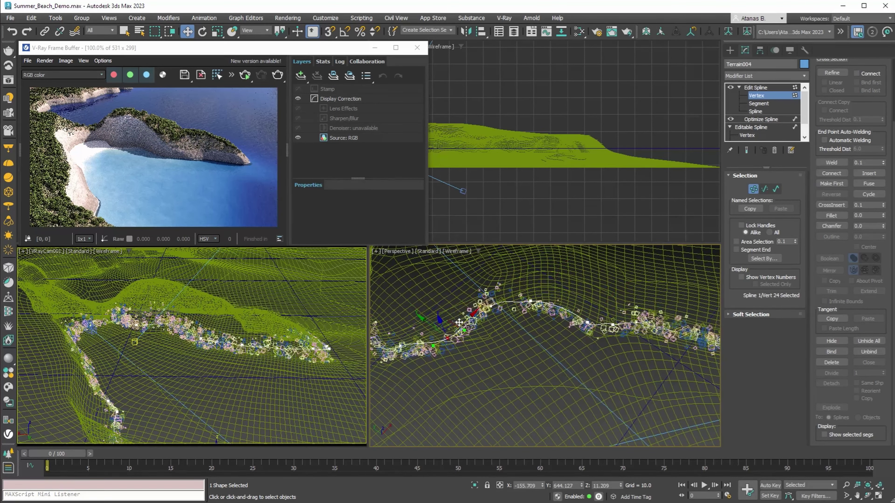
Step: Reposition further Terrain004 spline vertices around the inner curve of the bay to follow the waterline
{"action": "key", "text": "F3"}
{"action": "middle_click_drag", "start_coordinate": [539, 374], "coordinate": [578, 328], "text": "alt"}
{"action": "left_click", "coordinate": [555, 319]}
{"action": "left_click", "coordinate": [655, 306]}
{"action": "middle_click_drag", "start_coordinate": [634, 328], "coordinate": [549, 339], "text": "alt"}
{"action": "left_click", "coordinate": [511, 307]}
{"action": "left_click_drag", "start_coordinate": [501, 316], "coordinate": [493, 327]}
{"action": "left_click", "coordinate": [458, 316]}
{"action": "left_click_drag", "start_coordinate": [444, 325], "coordinate": [440, 330]}
{"action": "middle_click_drag", "start_coordinate": [458, 348], "coordinate": [493, 335], "text": "alt"}
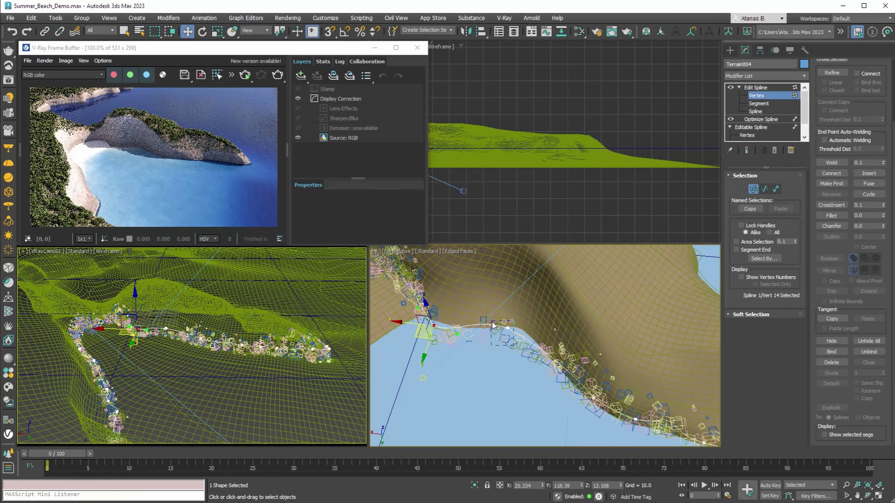
Step: Adjust the Terrain004 spline vertices along the headland's shore and check the rocks in an interactive V-Ray render
{"action": "left_click", "coordinate": [515, 319]}
{"action": "left_click_drag", "start_coordinate": [504, 326], "coordinate": [506, 330]}
{"action": "middle_click_drag", "start_coordinate": [511, 345], "coordinate": [539, 335], "text": "alt"}
{"action": "left_click", "coordinate": [549, 360]}
{"action": "left_click", "coordinate": [571, 370]}
{"action": "left_click_drag", "start_coordinate": [534, 381], "coordinate": [555, 391]}
{"action": "scroll", "coordinate": [544, 377], "scroll_direction": "down", "scroll_amount": 2}
{"action": "middle_click_drag", "start_coordinate": [535, 368], "coordinate": [547, 343]}
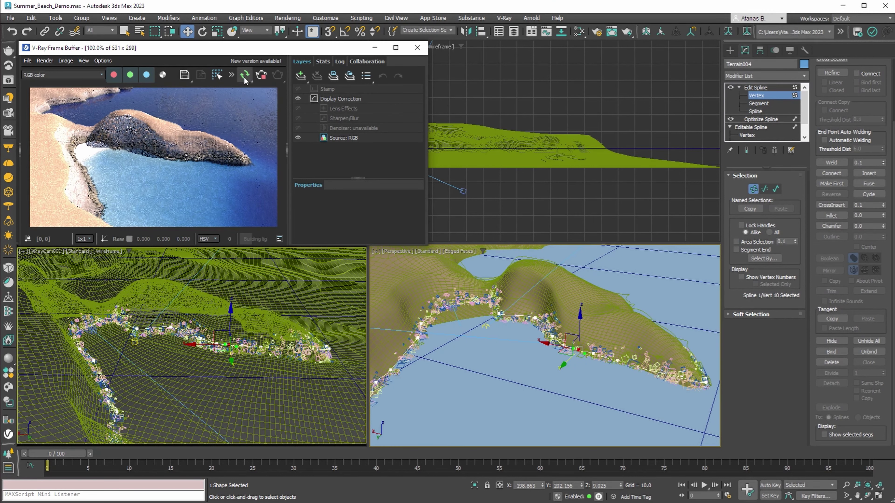
{"action": "scroll", "coordinate": [179, 179], "scroll_direction": "up", "scroll_amount": 1}
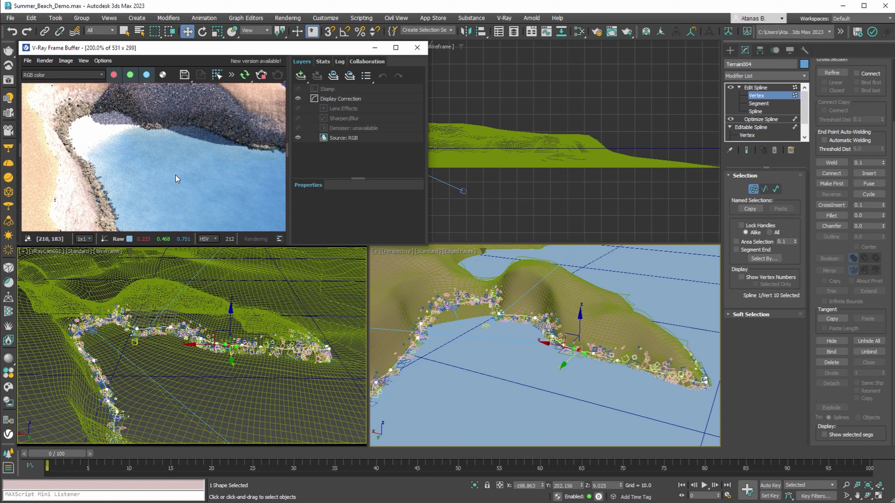
Step: Set Chaos Scatter003's Z translation range to -1 to -0.5 and its uniform scale range to 3000 to 5000%
{"action": "scroll", "coordinate": [550, 345], "scroll_direction": "down", "scroll_amount": 4}
{"action": "middle_click_drag", "start_coordinate": [548, 350], "coordinate": [612, 264]}
{"action": "left_click", "coordinate": [461, 353]}
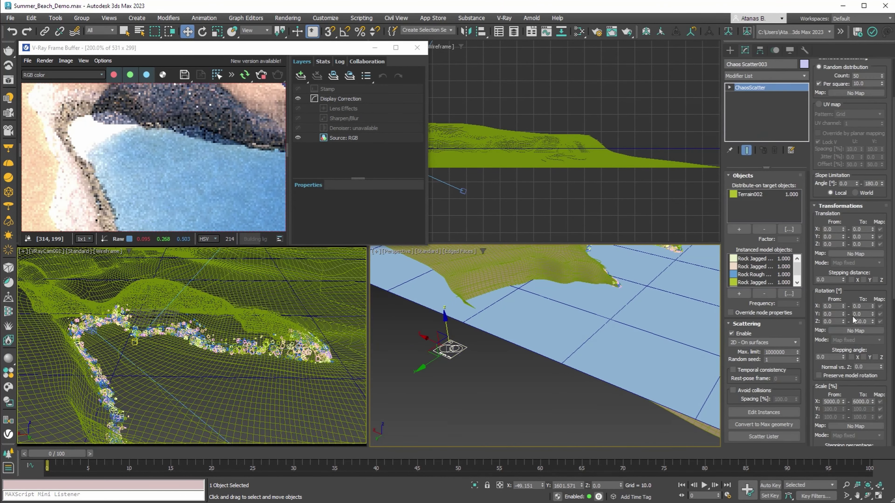
{"action": "type", "text": "-1"}
{"action": "key", "text": "Tab"}
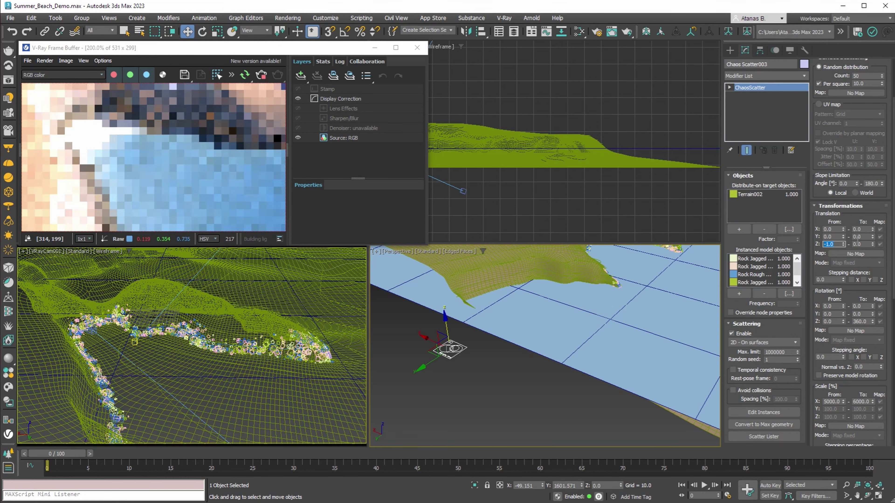
{"action": "type", "text": "-0.5"}
{"action": "key", "text": "Return"}
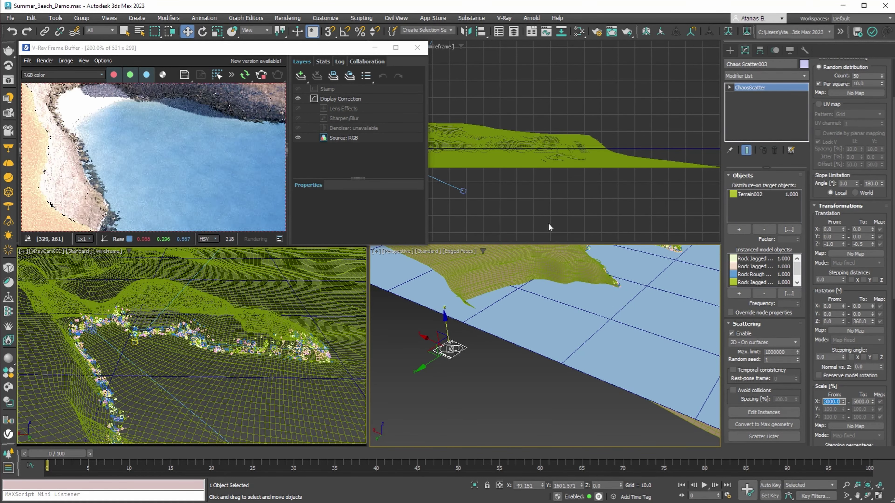
Step: Set the rock scatter's count to 80 and inspect the headland in the render
{"action": "scroll", "coordinate": [849, 211], "scroll_direction": "up", "scroll_amount": 3}
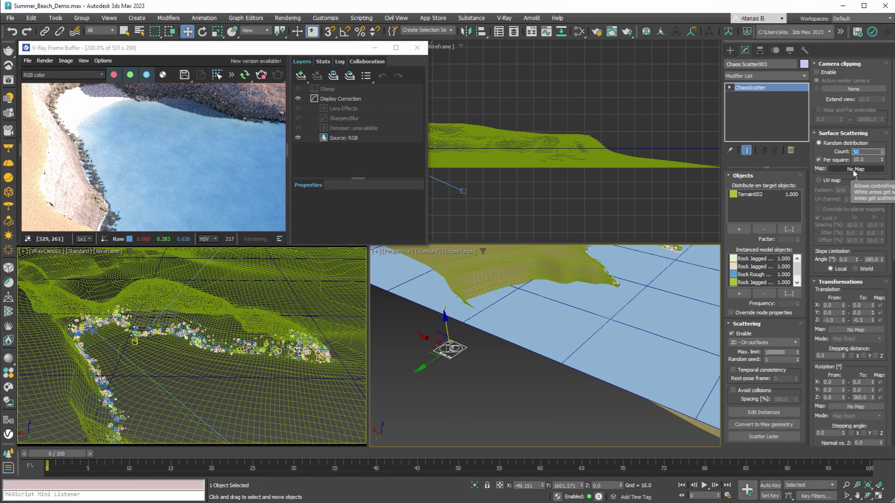
{"action": "type", "text": "80"}
{"action": "key", "text": "Return"}
{"action": "scroll", "coordinate": [233, 201], "scroll_direction": "down", "scroll_amount": 2}
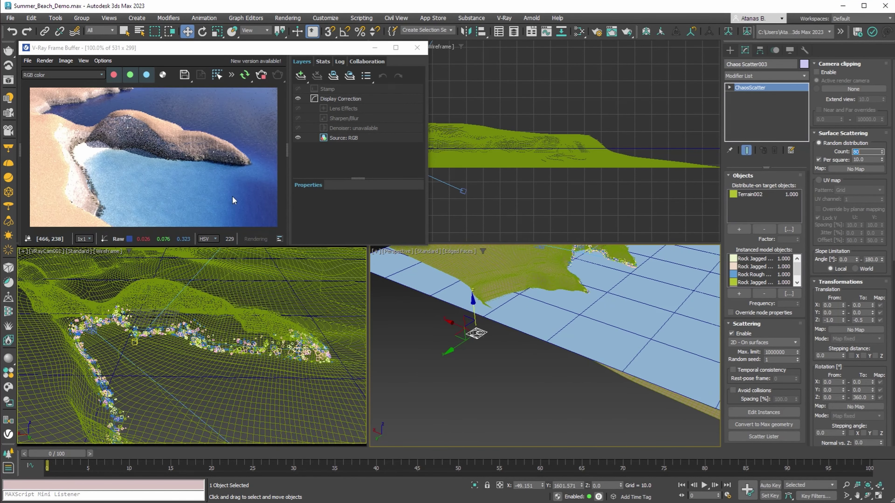
{"action": "scroll", "coordinate": [236, 163], "scroll_direction": "up", "scroll_amount": 1}
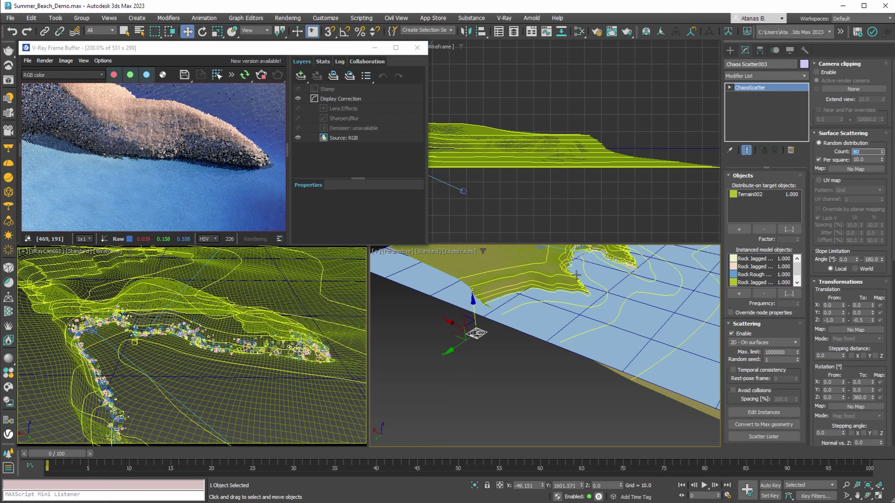
Step: Move the Terrain004 spline vertices around the headland's tip closer to its shore, stop the interactive render, and leave vertex editing
{"action": "scroll", "coordinate": [576, 274], "scroll_direction": "up", "scroll_amount": 6}
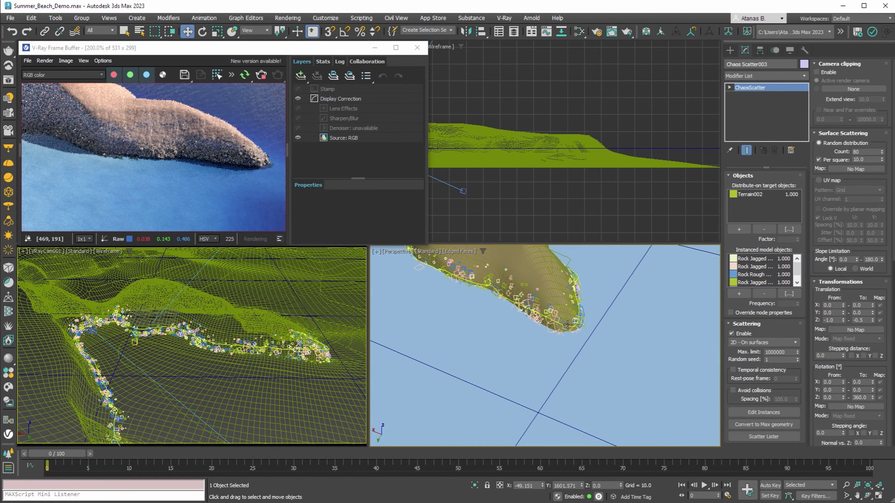
{"action": "left_click", "coordinate": [568, 325]}
{"action": "left_click", "coordinate": [756, 96]}
{"action": "middle_click_drag", "start_coordinate": [577, 310], "coordinate": [510, 353], "text": "alt"}
{"action": "left_click_drag", "start_coordinate": [494, 369], "coordinate": [522, 398]}
{"action": "left_click", "coordinate": [517, 389]}
{"action": "left_click", "coordinate": [542, 353]}
{"action": "left_click_drag", "start_coordinate": [543, 353], "coordinate": [549, 353]}
{"action": "left_click", "coordinate": [506, 395]}
{"action": "left_click_drag", "start_coordinate": [506, 395], "coordinate": [498, 401]}
{"action": "left_click_drag", "start_coordinate": [483, 314], "coordinate": [442, 304]}
{"action": "left_click", "coordinate": [473, 288]}
{"action": "scroll", "coordinate": [493, 328], "scroll_direction": "down", "scroll_amount": 5}
{"action": "middle_click_drag", "start_coordinate": [493, 328], "coordinate": [542, 324], "text": "alt"}
{"action": "scroll", "coordinate": [176, 148], "scroll_direction": "down", "scroll_amount": 1}
{"action": "left_click", "coordinate": [261, 75]}
{"action": "left_click", "coordinate": [743, 88]}
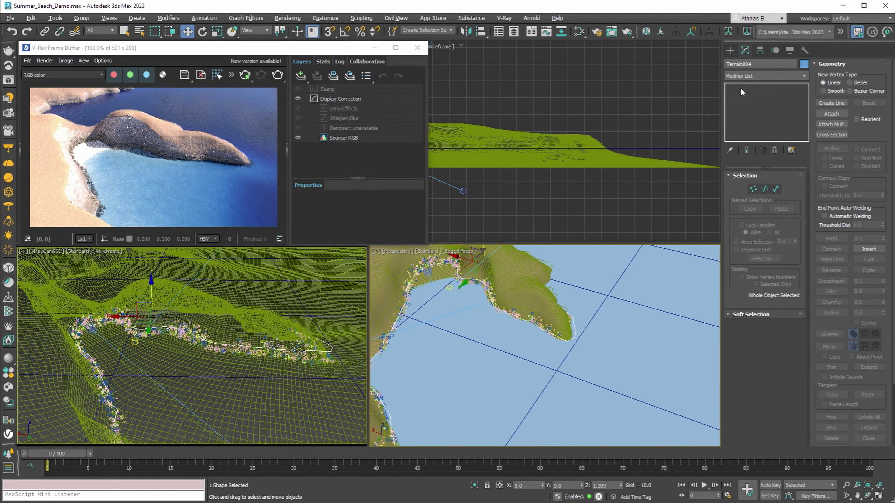
Step: Unhide all objects to bring back the vegetation scatters and restart the interactive V-Ray render
{"action": "scroll", "coordinate": [613, 300], "scroll_direction": "down", "scroll_amount": 6}
{"action": "left_click", "coordinate": [533, 372]}
{"action": "right_click", "coordinate": [508, 369]}
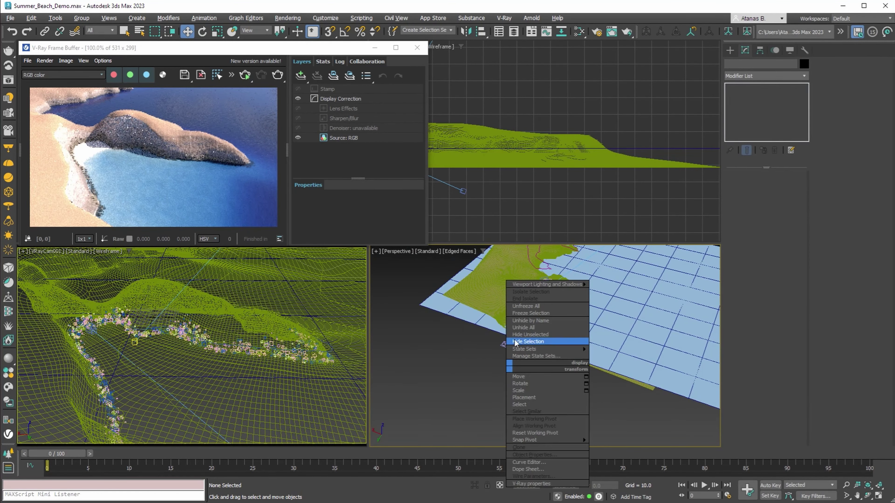
{"action": "left_click", "coordinate": [519, 329]}
{"action": "scroll", "coordinate": [493, 347], "scroll_direction": "up", "scroll_amount": 5}
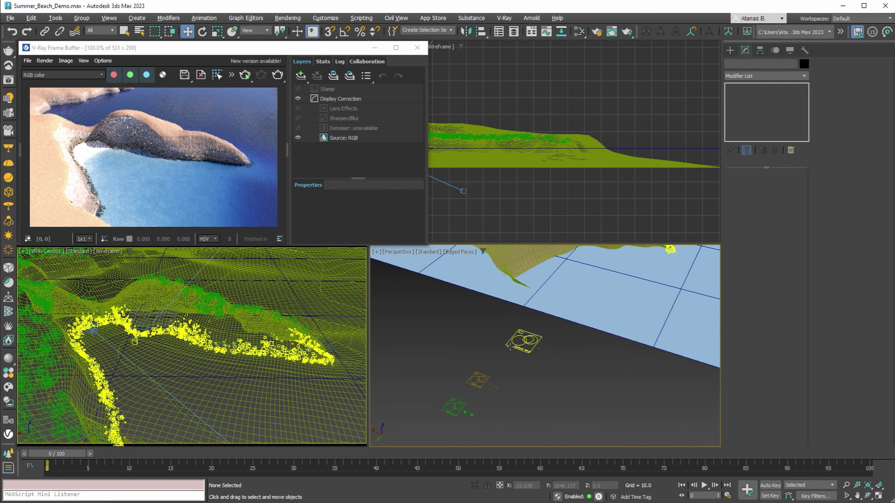
{"action": "scroll", "coordinate": [510, 347], "scroll_direction": "down", "scroll_amount": 3}
{"action": "middle_click_drag", "start_coordinate": [510, 347], "coordinate": [453, 396]}
{"action": "left_click", "coordinate": [244, 76]}
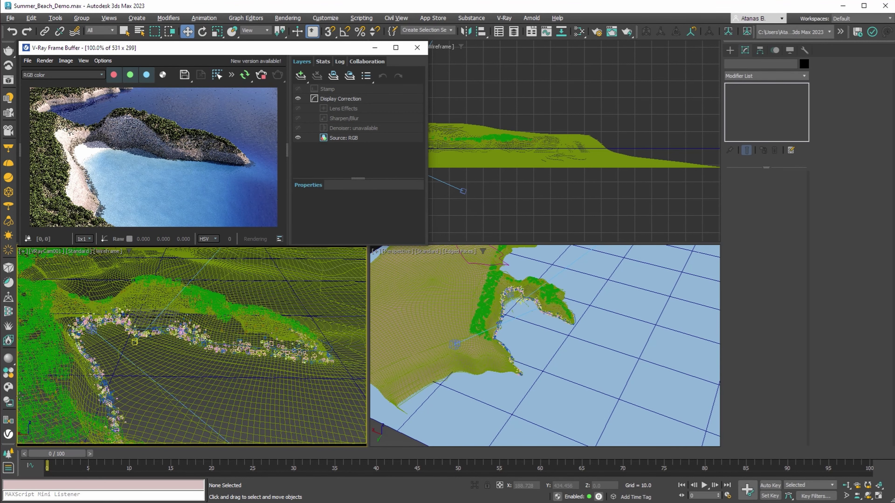
Step: Import the yacht model from the Other vehicles category of Chaos Cosmos onto the water in the bay
{"action": "left_click", "coordinate": [9, 388]}
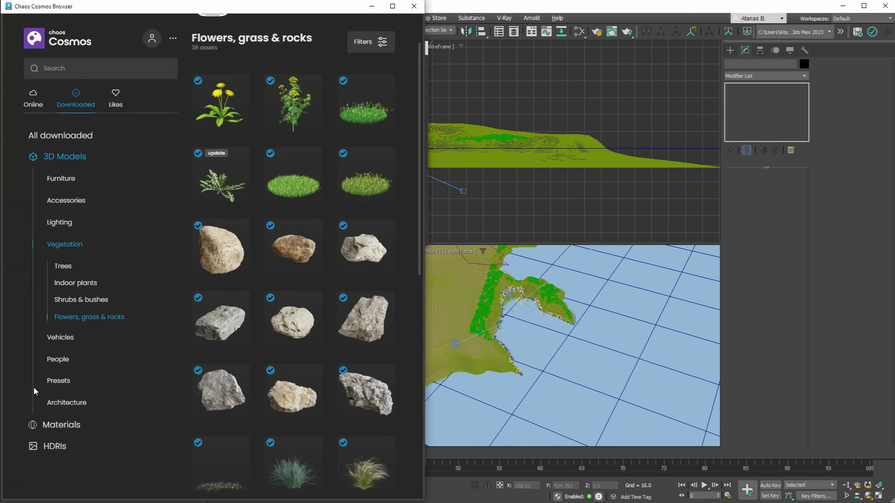
{"action": "left_click", "coordinate": [66, 339]}
{"action": "left_click", "coordinate": [64, 372]}
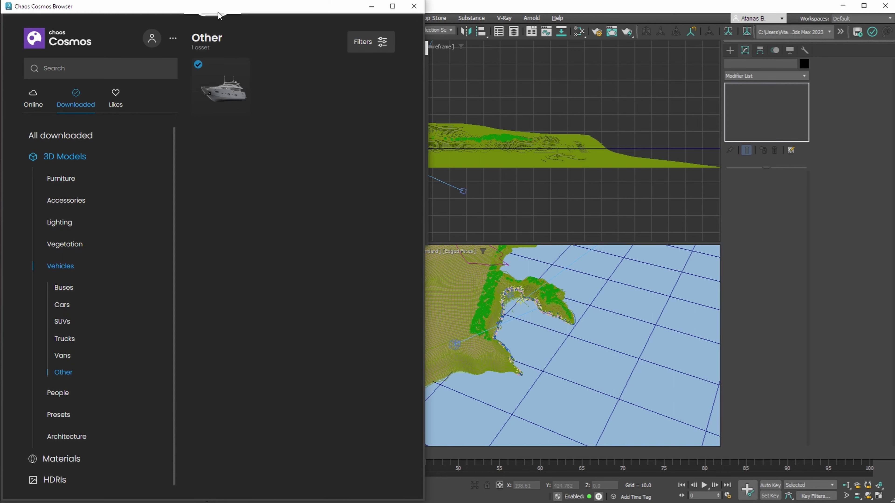
{"action": "mouse_move", "coordinate": [219, 91]}
{"action": "left_click_drag", "start_coordinate": [219, 92], "coordinate": [528, 325]}
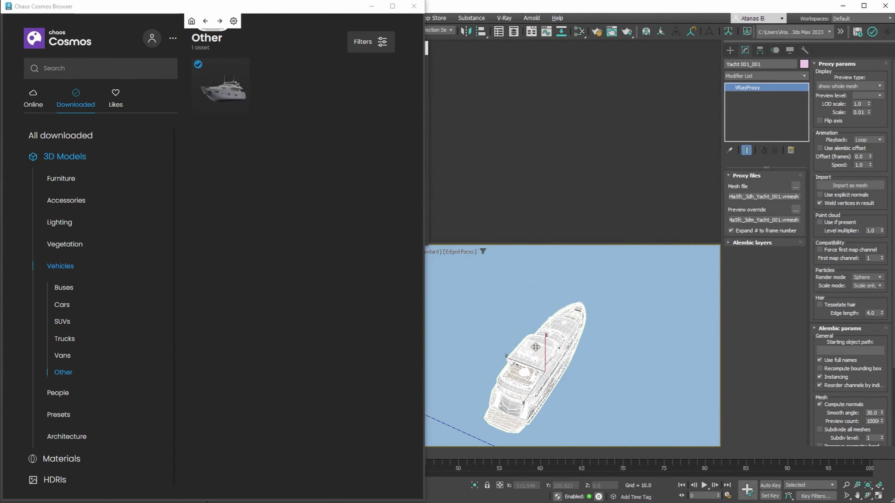
{"action": "left_click", "coordinate": [371, 6]}
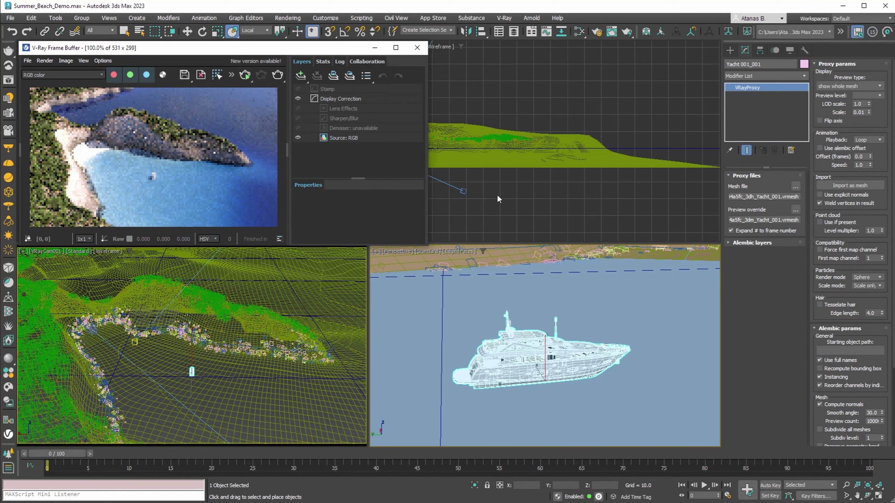
Step: Lower the yacht to about -1.46 in Z so its hull sits partly below the water surface
{"action": "right_click", "coordinate": [624, 201]}
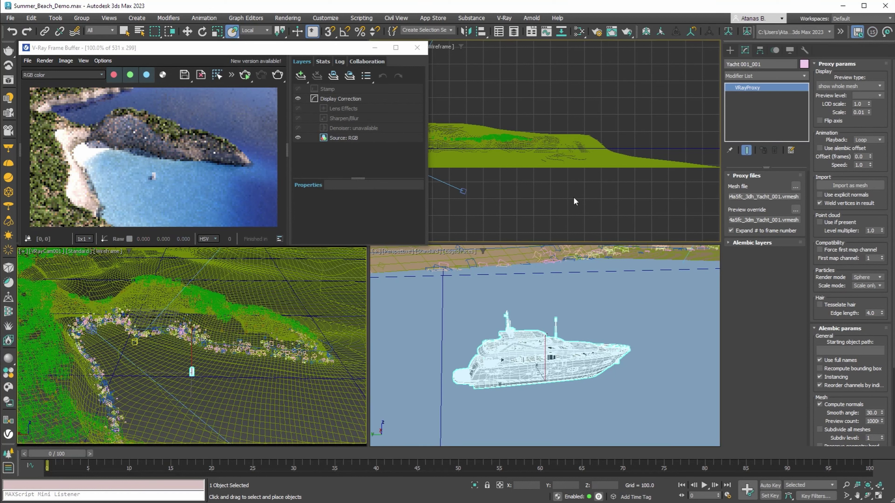
{"action": "middle_click_drag", "start_coordinate": [574, 201], "coordinate": [713, 205]}
{"action": "scroll", "coordinate": [467, 141], "scroll_direction": "up", "scroll_amount": 13}
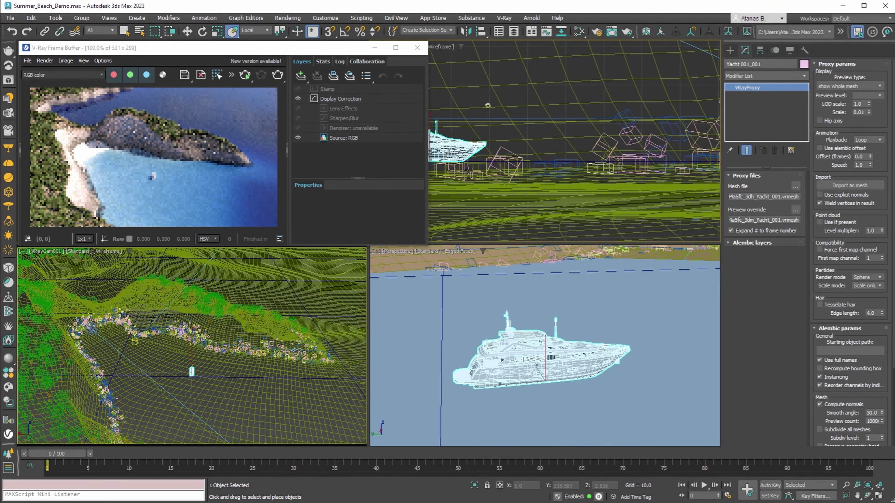
{"action": "key", "text": "z"}
{"action": "middle_click_drag", "start_coordinate": [573, 140], "coordinate": [507, 138], "text": "alt"}
{"action": "key", "text": "w"}
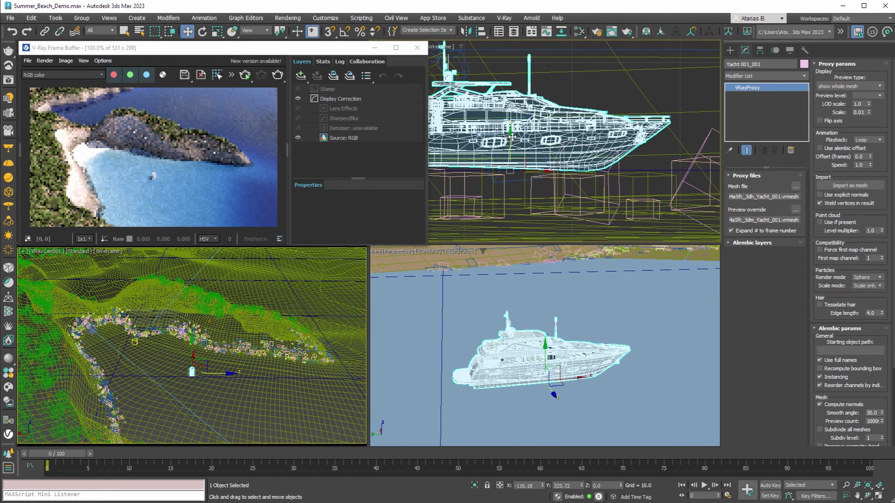
{"action": "left_click_drag", "start_coordinate": [510, 144], "coordinate": [507, 160]}
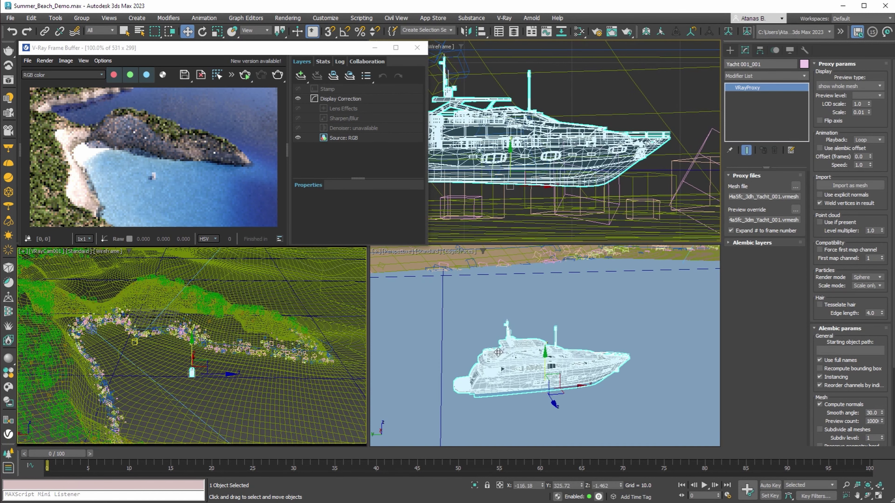
Step: Rotate the yacht about its vertical axis and move it farther into the bay
{"action": "key", "text": "e"}
{"action": "left_click_drag", "start_coordinate": [526, 399], "coordinate": [605, 412]}
{"action": "key", "text": "w"}
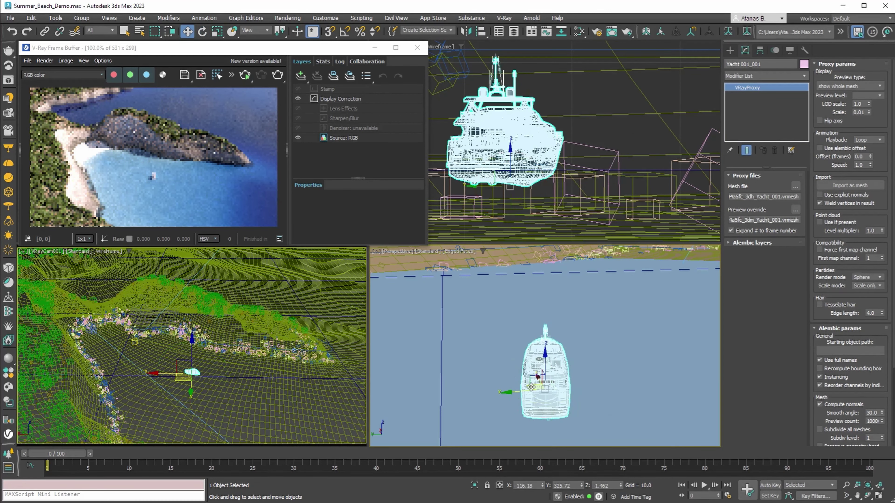
{"action": "middle_click_drag", "start_coordinate": [576, 383], "coordinate": [572, 386], "text": "alt"}
{"action": "left_click_drag", "start_coordinate": [572, 386], "coordinate": [558, 343]}
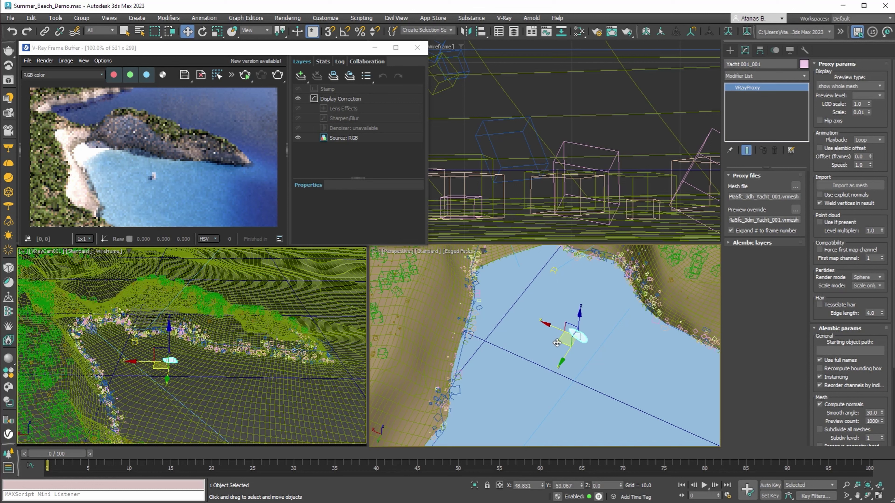
Step: Start a Line spline in an enlarged top view, tracing one side of the yacht's hull from the bow to the stern
{"action": "middle_click_drag", "start_coordinate": [592, 369], "coordinate": [627, 354], "text": "alt"}
{"action": "scroll", "coordinate": [599, 338], "scroll_direction": "up", "scroll_amount": 6}
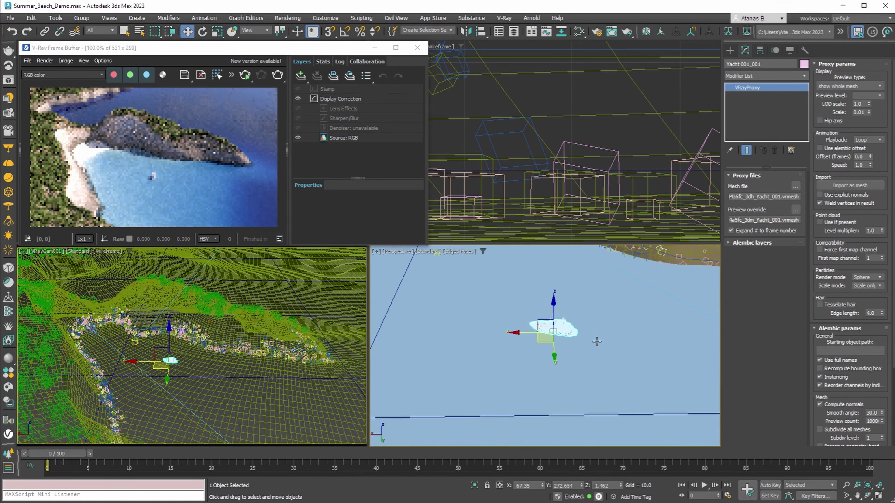
{"action": "left_click", "coordinate": [730, 51]}
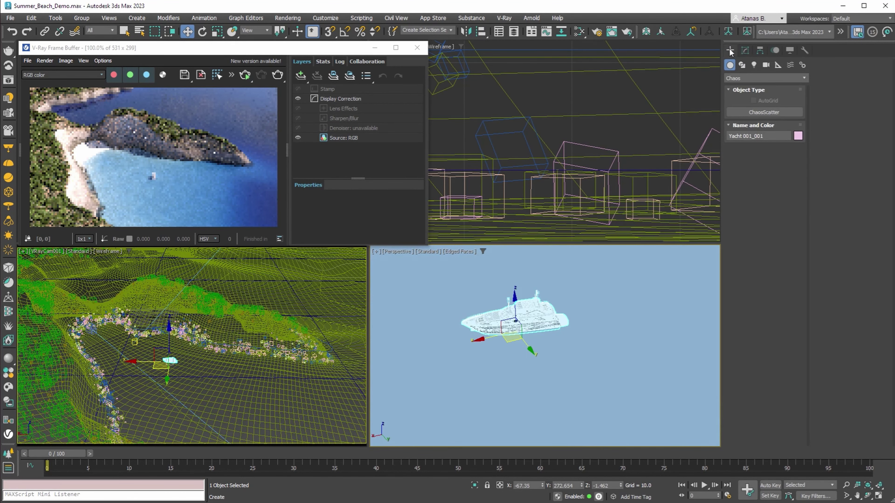
{"action": "left_click", "coordinate": [742, 65]}
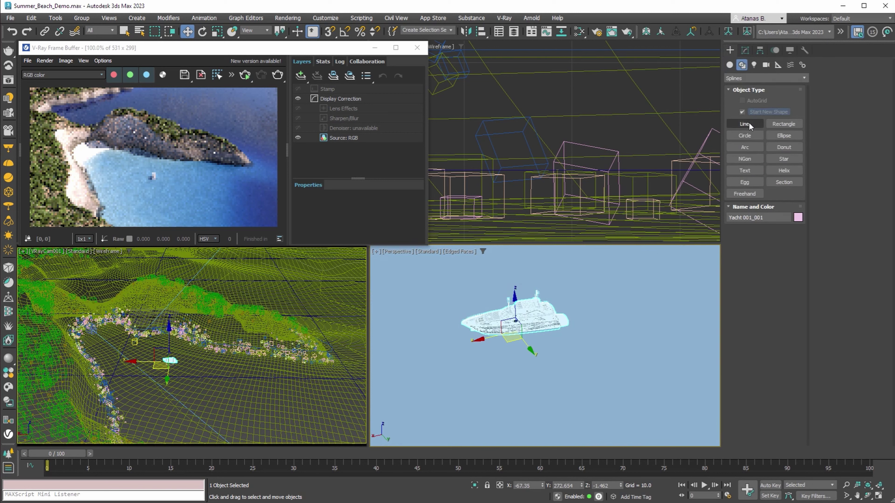
{"action": "left_click", "coordinate": [746, 123]}
{"action": "middle_click_drag", "start_coordinate": [592, 338], "coordinate": [613, 334], "text": "alt"}
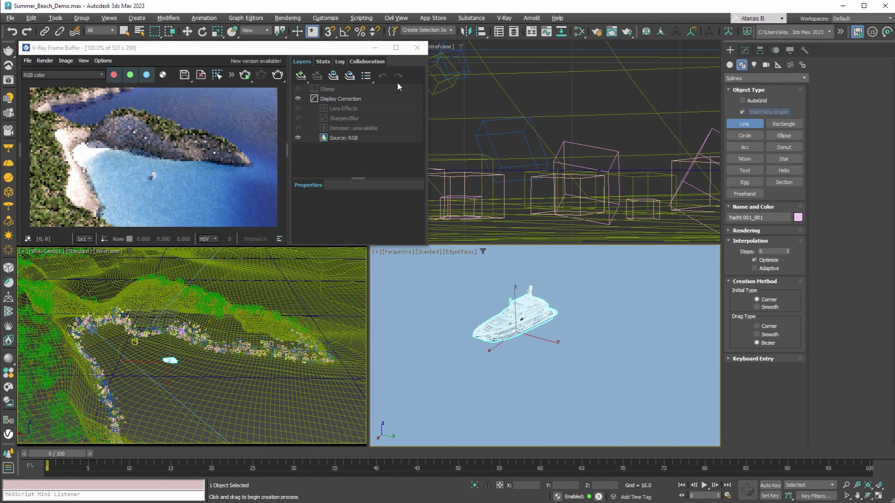
{"action": "left_click", "coordinate": [387, 50]}
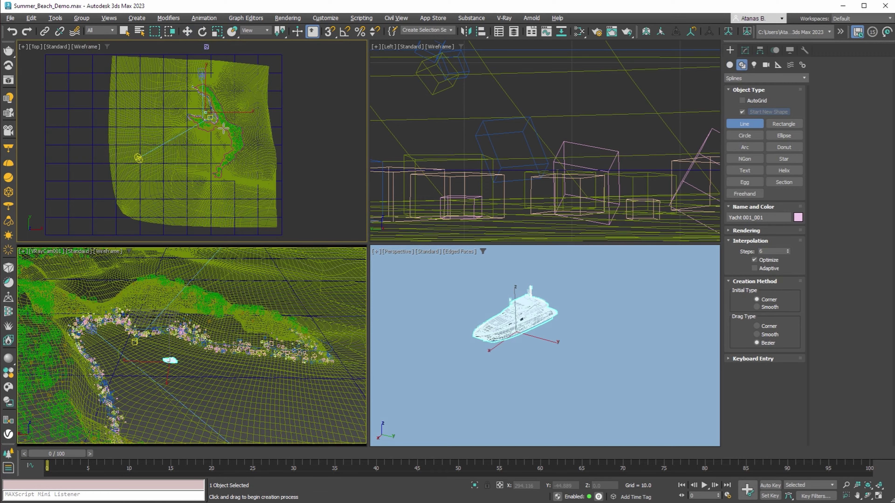
{"action": "key", "text": "alt+w"}
{"action": "key", "text": "z"}
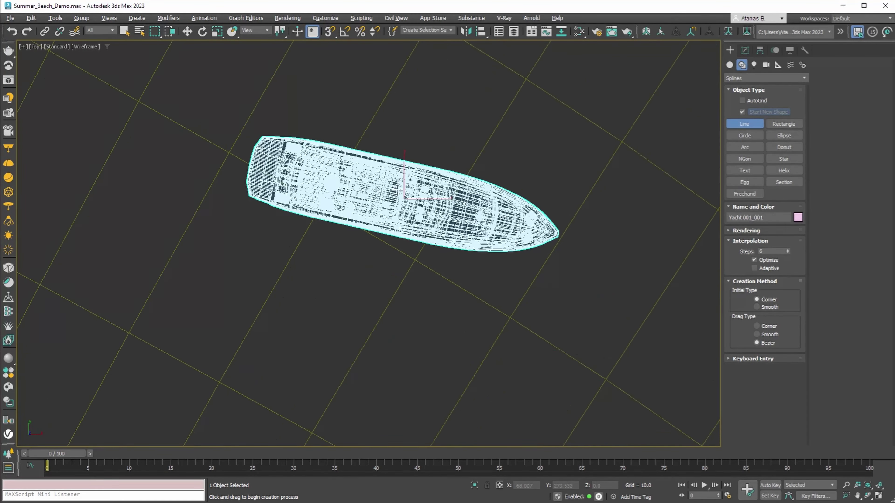
{"action": "middle_click_drag", "start_coordinate": [397, 189], "coordinate": [400, 204]}
{"action": "left_click", "coordinate": [560, 240]}
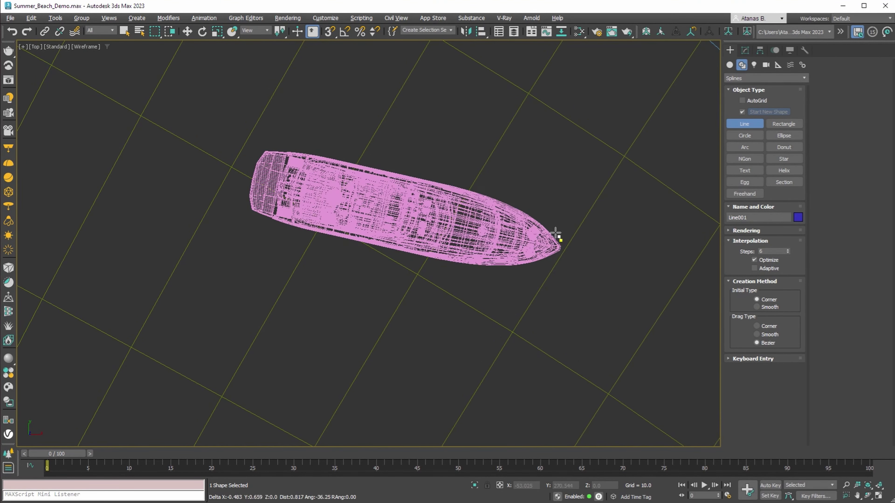
{"action": "left_click_drag", "start_coordinate": [500, 195], "coordinate": [496, 194]}
{"action": "left_click", "coordinate": [272, 147]}
Step: Continue the spline behind the stern as a curved, tapering wake, return along the other hull side and close it at the bow
{"action": "scroll", "coordinate": [250, 144], "scroll_direction": "down", "scroll_amount": 2}
{"action": "left_click_drag", "start_coordinate": [149, 128], "coordinate": [135, 122]}
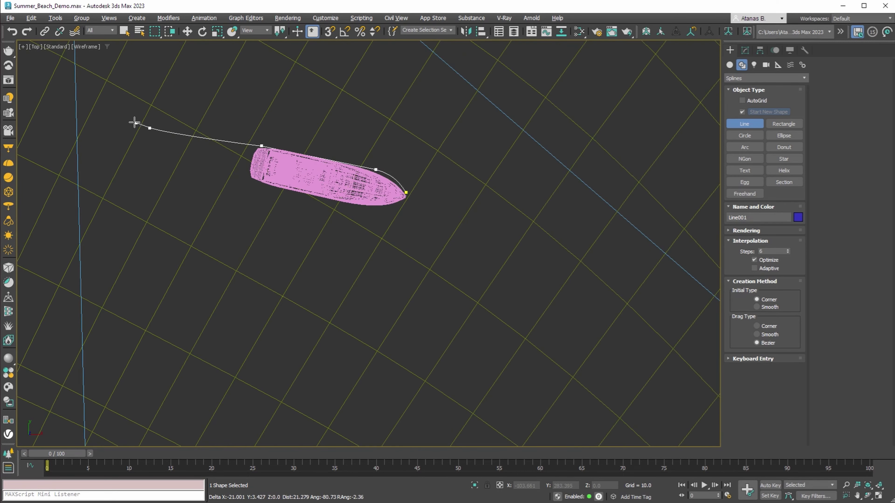
{"action": "scroll", "coordinate": [122, 116], "scroll_direction": "down", "scroll_amount": 1}
{"action": "left_click_drag", "start_coordinate": [71, 70], "coordinate": [62, 58]}
{"action": "left_click", "coordinate": [44, 47]}
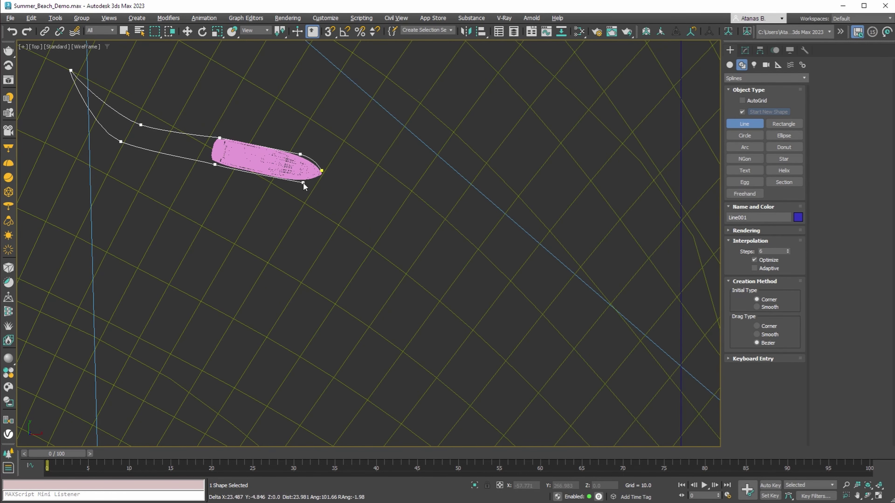
{"action": "left_click", "coordinate": [322, 171]}
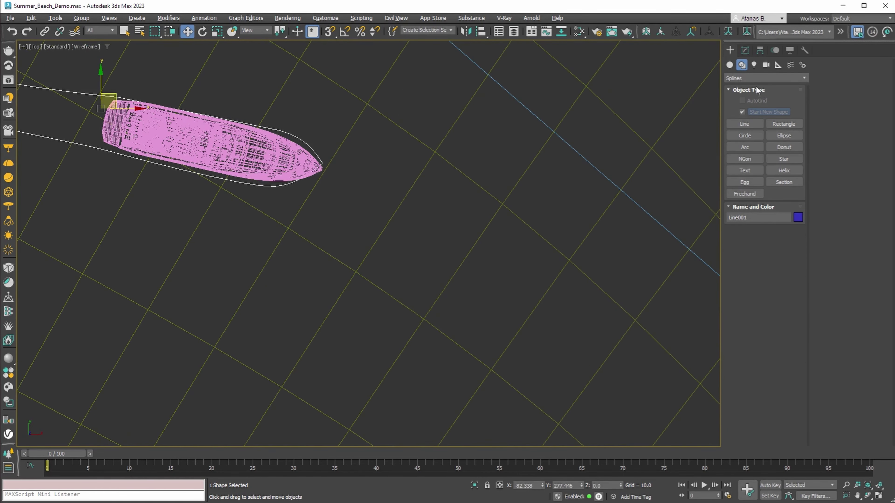
Step: Adjust the outline's vertices around the bow and hull at vertex level so the spline follows the yacht's shape
{"action": "left_click", "coordinate": [745, 50]}
{"action": "left_click", "coordinate": [747, 95]}
{"action": "scroll", "coordinate": [317, 157], "scroll_direction": "up", "scroll_amount": 1}
{"action": "mouse_move", "coordinate": [332, 174]}
{"action": "left_mouse_down"}
{"action": "mouse_move", "coordinate": [316, 157]}
{"action": "mouse_move", "coordinate": [337, 177]}
{"action": "left_mouse_up"}
{"action": "scroll", "coordinate": [350, 191], "scroll_direction": "down", "scroll_amount": 2}
{"action": "middle_click_drag", "start_coordinate": [350, 191], "coordinate": [388, 214]}
{"action": "mouse_move", "coordinate": [94, 150]}
{"action": "left_mouse_down"}
{"action": "mouse_move", "coordinate": [76, 169]}
{"action": "mouse_move", "coordinate": [109, 153]}
{"action": "left_mouse_up"}
{"action": "middle_click_drag", "start_coordinate": [109, 152], "coordinate": [322, 236]}
Step: Refine the vertices at the wake's tip and bend to smooth the curve trailing behind the yacht
{"action": "left_click_drag", "start_coordinate": [261, 126], "coordinate": [204, 161]}
{"action": "right_click", "coordinate": [227, 142]}
{"action": "scroll", "coordinate": [352, 247], "scroll_direction": "down", "scroll_amount": 2}
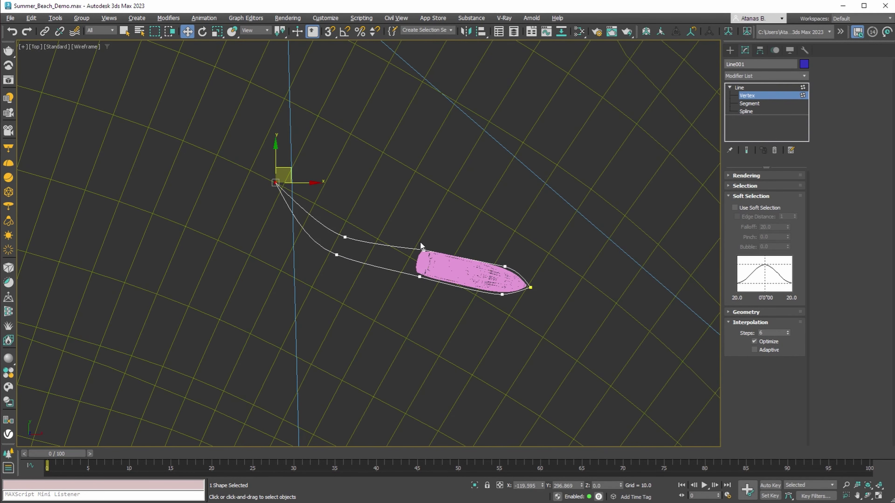
{"action": "left_click_drag", "start_coordinate": [353, 229], "coordinate": [336, 245]}
{"action": "left_click_drag", "start_coordinate": [357, 225], "coordinate": [368, 220]}
{"action": "left_click_drag", "start_coordinate": [344, 248], "coordinate": [354, 242]}
Step: Apply an Extrude modifier to the closed wake outline with an amount of 0.5
{"action": "key", "text": "alt+w"}
{"action": "middle_click", "coordinate": [579, 319]}
{"action": "key", "text": "alt+w"}
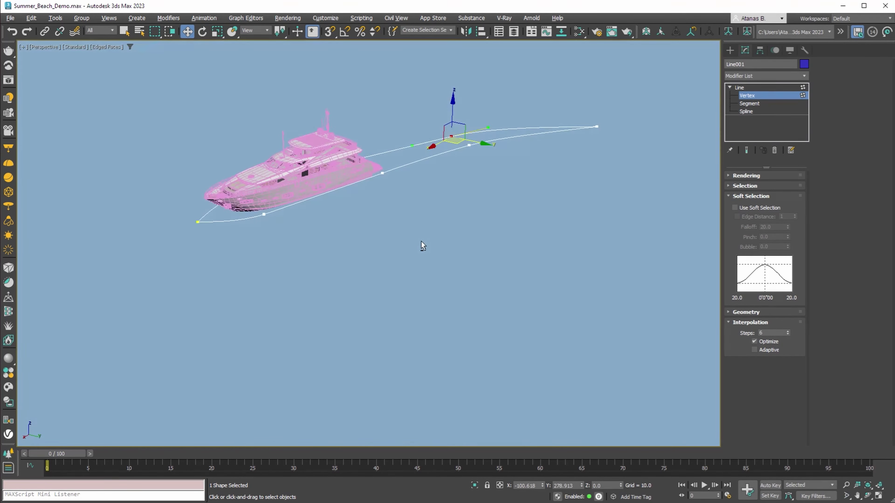
{"action": "middle_click_drag", "start_coordinate": [421, 244], "coordinate": [440, 317]}
{"action": "left_click", "coordinate": [752, 88]}
{"action": "left_click", "coordinate": [765, 76]}
{"action": "left_click", "coordinate": [764, 76]}
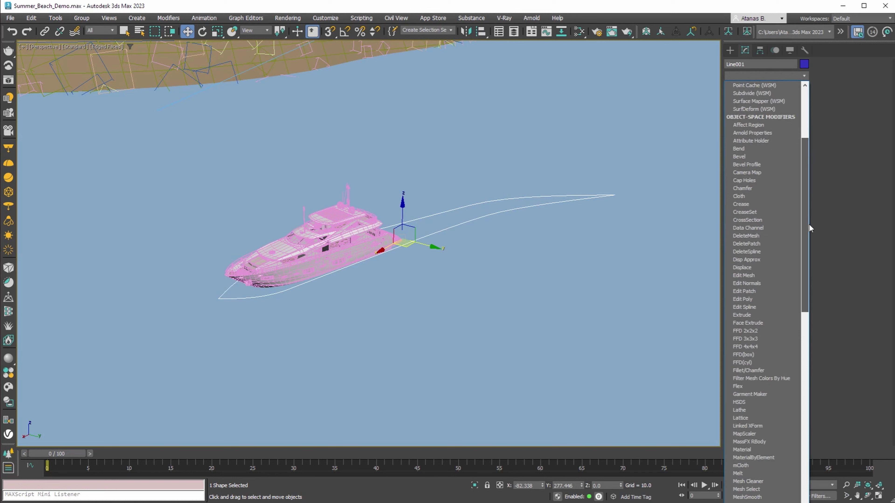
{"action": "left_click", "coordinate": [772, 313]}
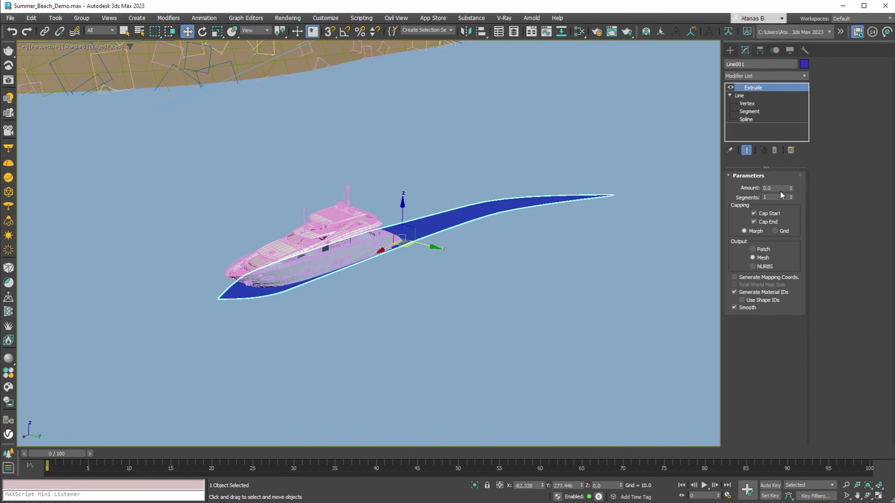
{"action": "type", "text": "0.5"}
{"action": "key", "text": "Return"}
{"action": "middle_click_drag", "start_coordinate": [690, 167], "coordinate": [511, 235], "text": "alt"}
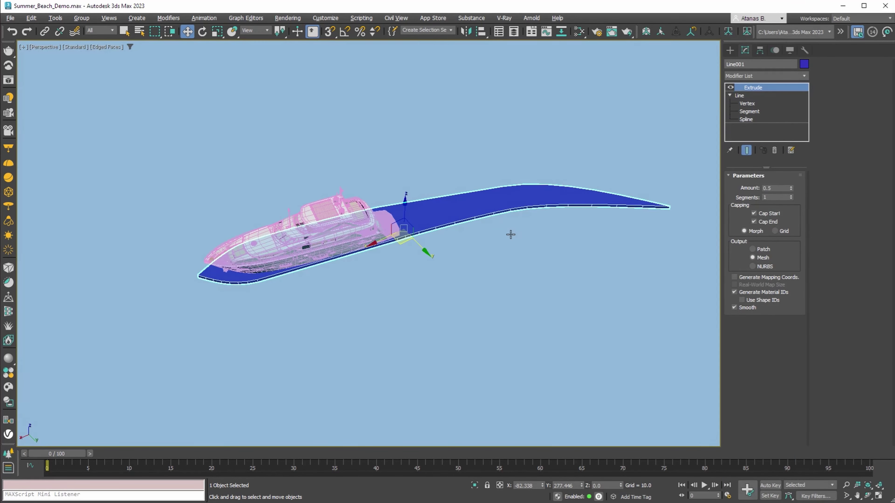
Step: Scale the extruded wake uniformly to about 89% and position it around X -84.03, Y 277.57 along the hull
{"action": "key", "text": "r"}
{"action": "left_click_drag", "start_coordinate": [402, 230], "coordinate": [403, 242]}
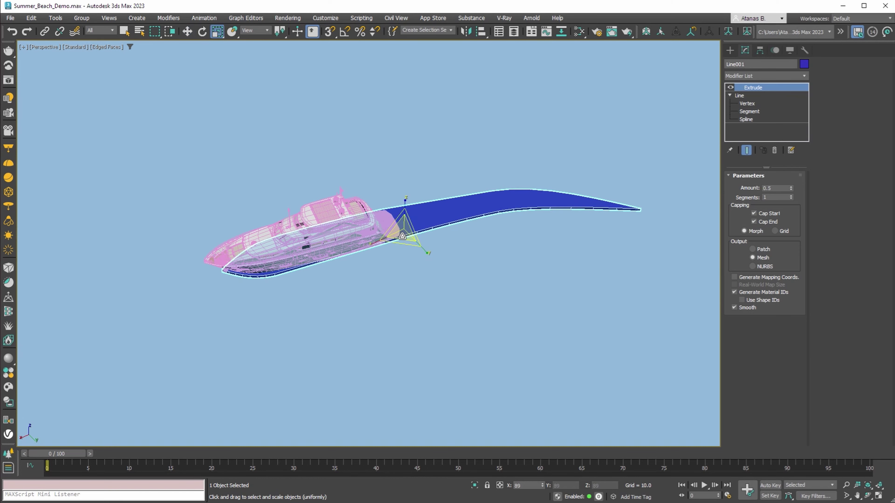
{"action": "key", "text": "w"}
{"action": "middle_click_drag", "start_coordinate": [436, 227], "coordinate": [430, 269], "text": "alt"}
Step: Turn off Renderable in the wake object's properties
{"action": "right_click", "coordinate": [430, 269]}
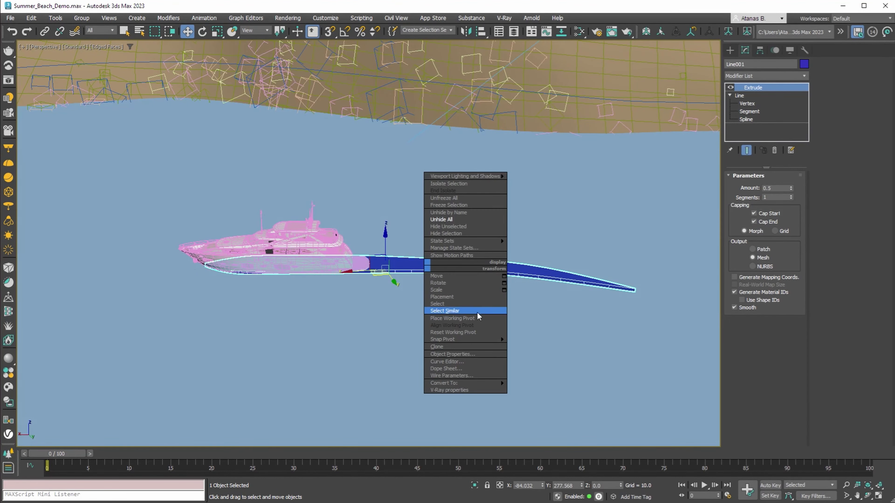
{"action": "left_click", "coordinate": [467, 354]}
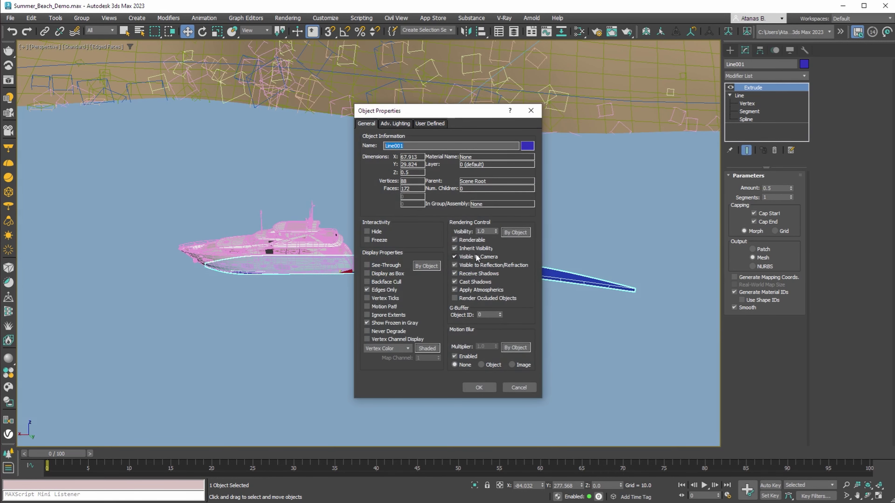
{"action": "left_click", "coordinate": [468, 241]}
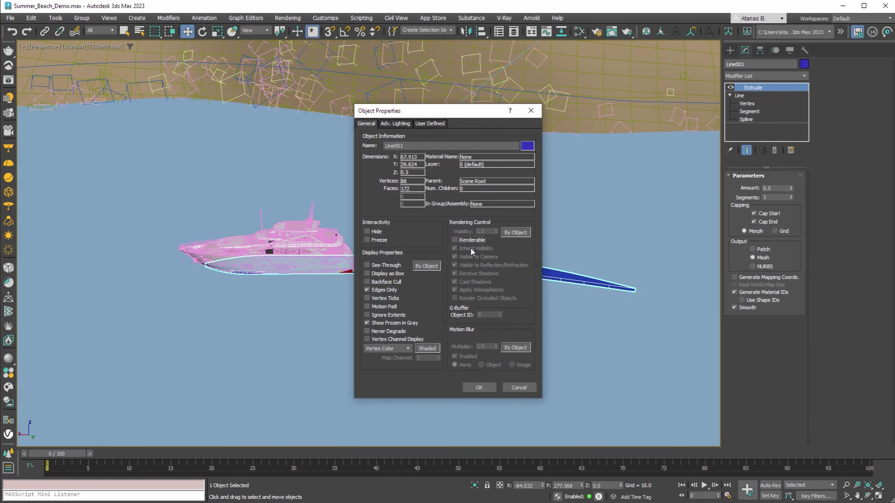
{"action": "left_click", "coordinate": [492, 386]}
Step: Add Line001 to the objects of the VRayDistanceTex map that drives the foam in the water material
{"action": "middle_click_drag", "start_coordinate": [480, 376], "coordinate": [449, 286], "text": "alt"}
{"action": "key", "text": "m"}
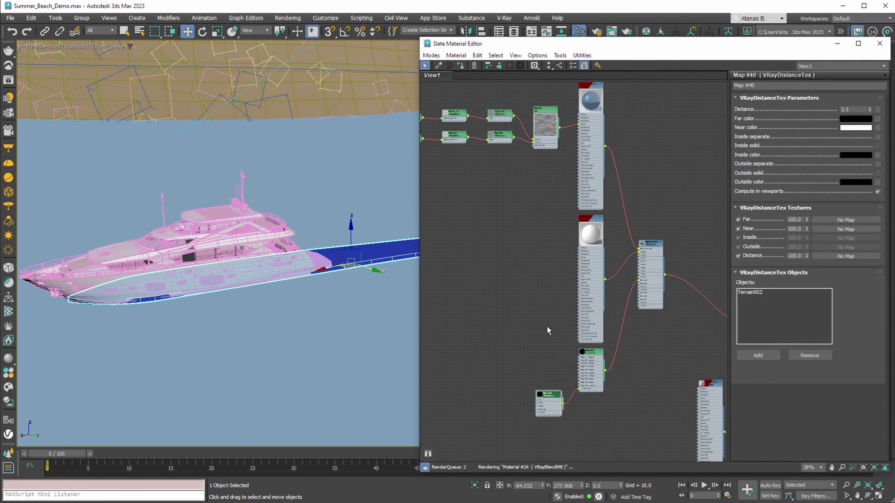
{"action": "scroll", "coordinate": [547, 327], "scroll_direction": "down", "scroll_amount": 5}
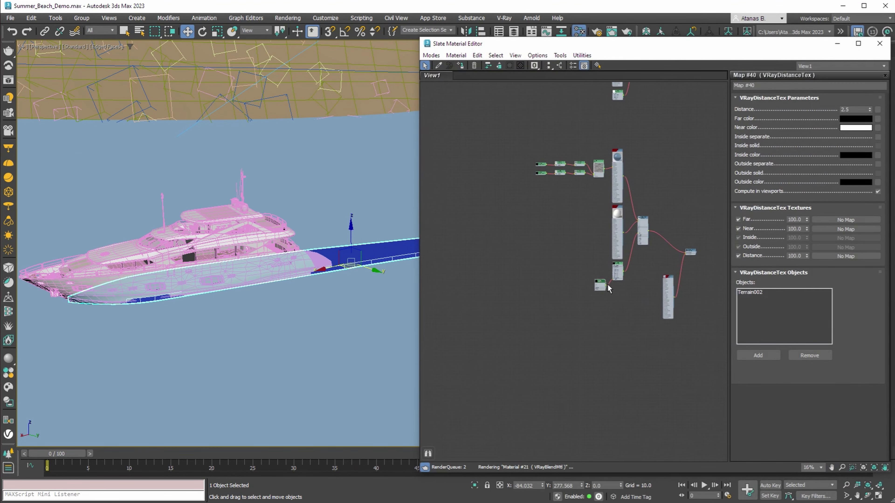
{"action": "scroll", "coordinate": [608, 288], "scroll_direction": "up", "scroll_amount": 5}
{"action": "middle_click_drag", "start_coordinate": [613, 297], "coordinate": [600, 344]}
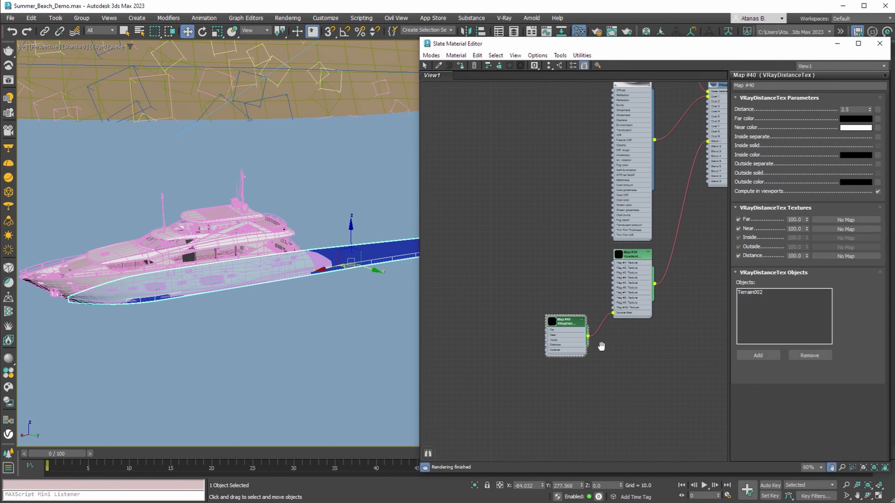
{"action": "left_click", "coordinate": [753, 356]}
{"action": "left_click", "coordinate": [386, 250]}
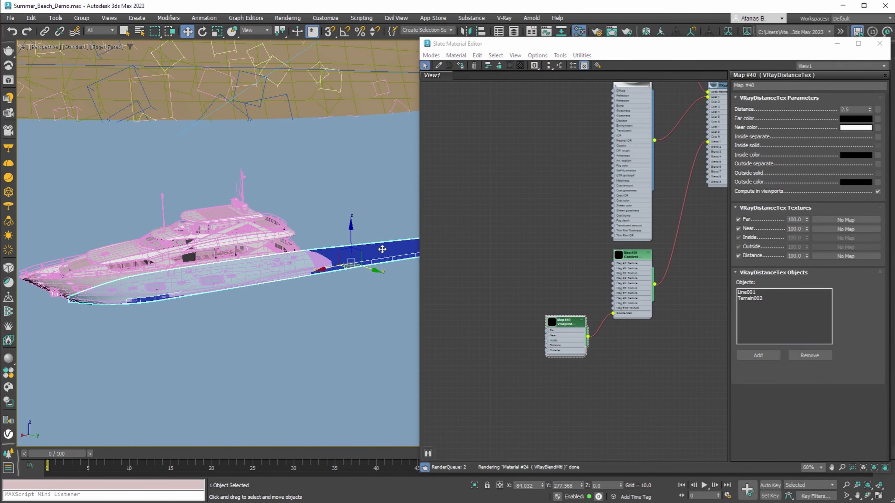
{"action": "left_click", "coordinate": [837, 44]}
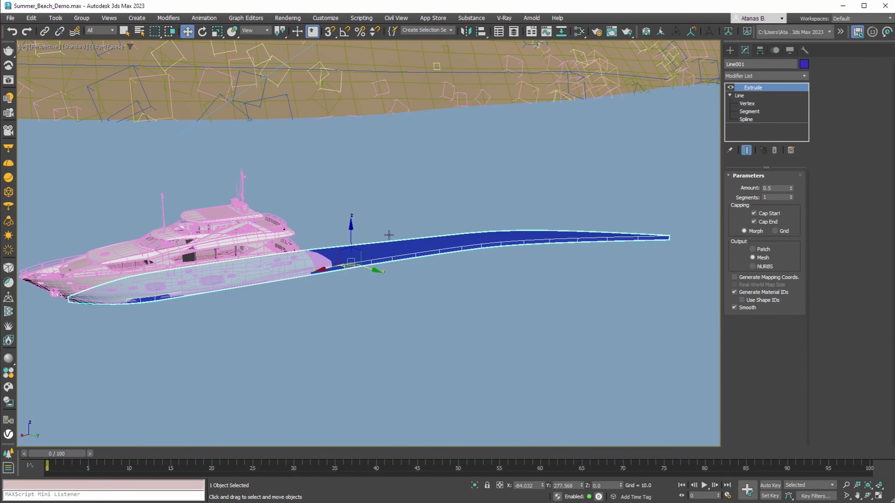
Step: Set the wake object's absolute world Z position to 1.5
{"action": "middle_click_drag", "start_coordinate": [389, 235], "coordinate": [389, 223], "text": "alt"}
{"action": "right_click", "coordinate": [187, 33]}
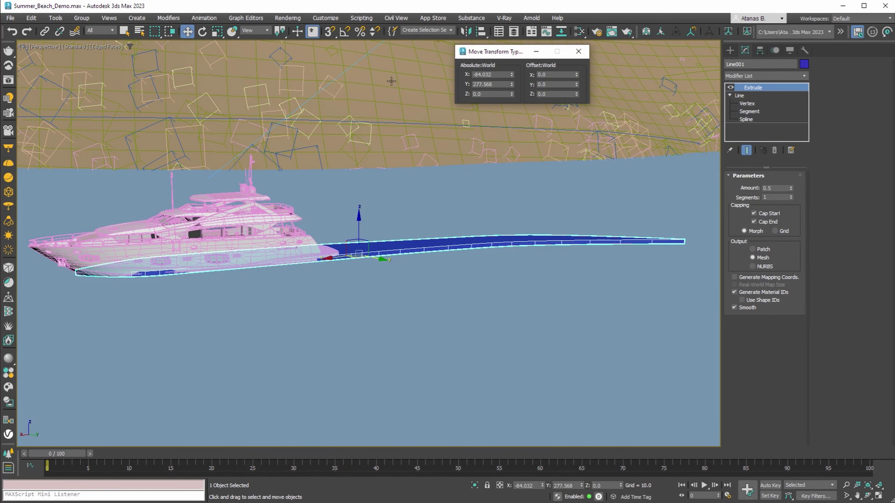
{"action": "type", "text": "1."}
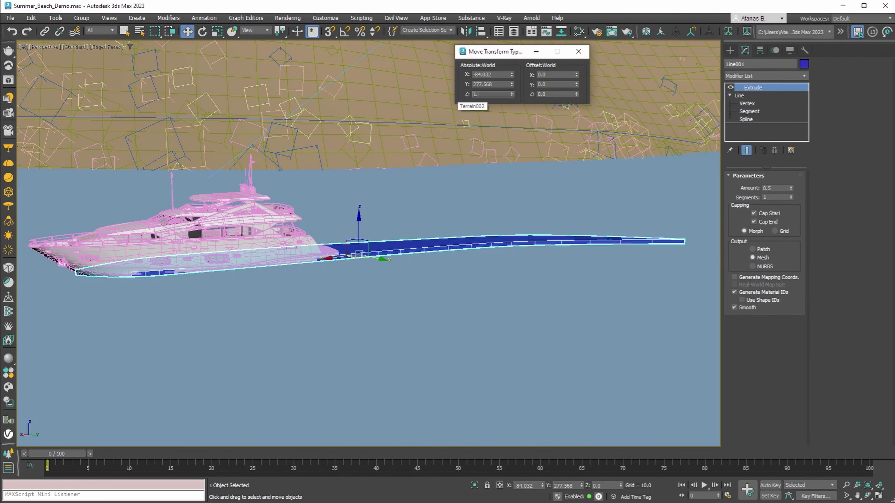
{"action": "type", "text": "5"}
{"action": "key", "text": "Return"}
{"action": "middle_click_drag", "start_coordinate": [452, 188], "coordinate": [449, 203], "text": "alt"}
Step: Add a Subdivide modifier to the wake object and reduce its subdivision size for a denser mesh
{"action": "left_click", "coordinate": [768, 77]}
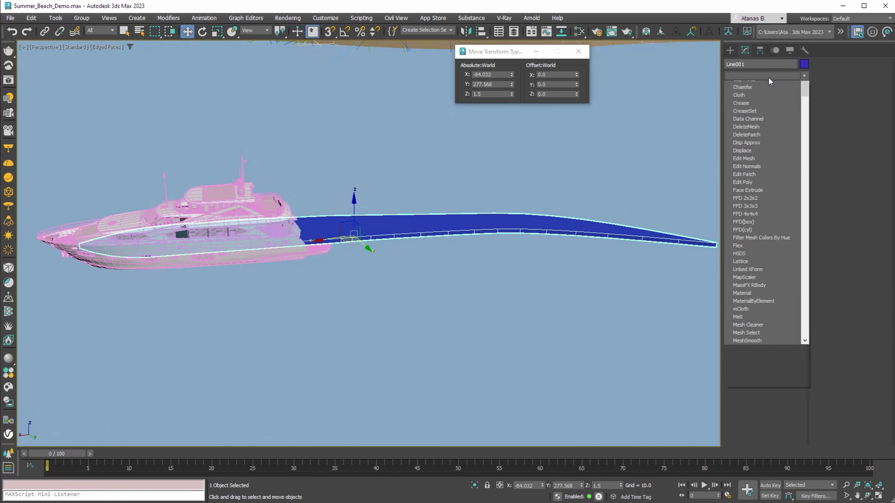
{"action": "left_click_drag", "start_coordinate": [805, 122], "coordinate": [816, 289]}
{"action": "left_click", "coordinate": [765, 458]}
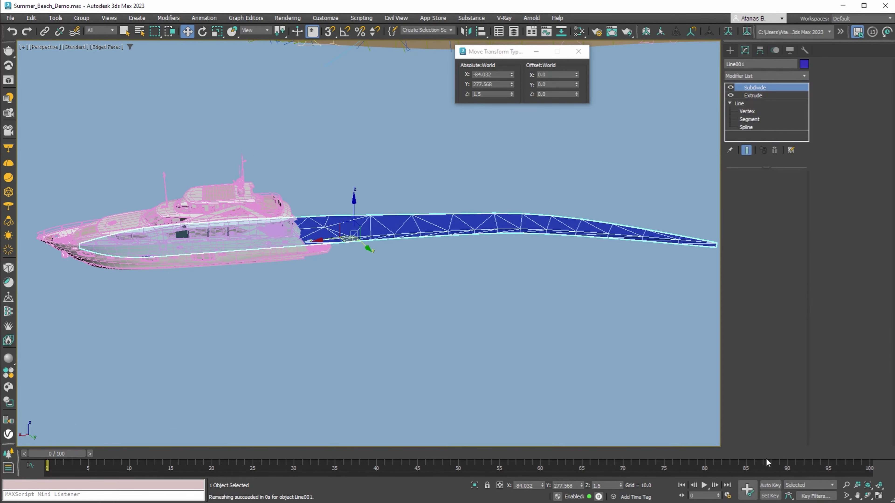
{"action": "key", "text": "Return"}
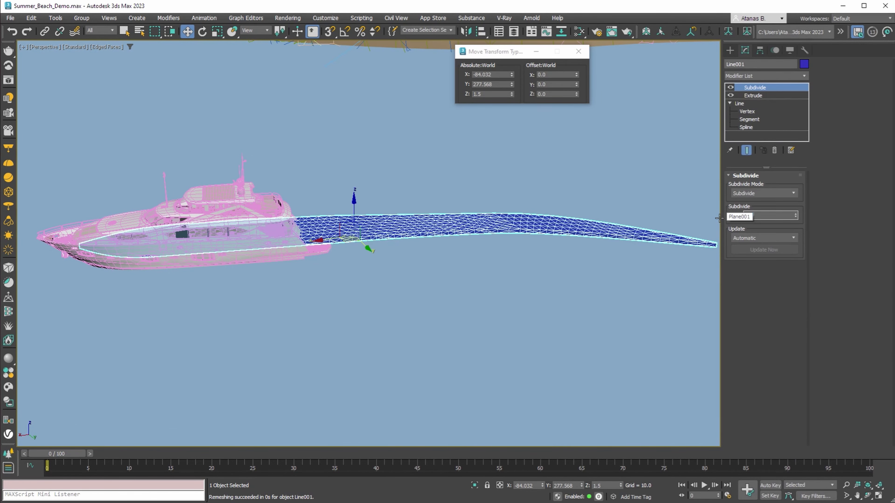
Step: Add a Noise modifier to the wake with Fractal enabled and a strength of 0.5 in X, Y and Z
{"action": "left_click", "coordinate": [778, 74]}
{"action": "left_click_drag", "start_coordinate": [805, 106], "coordinate": [810, 247]}
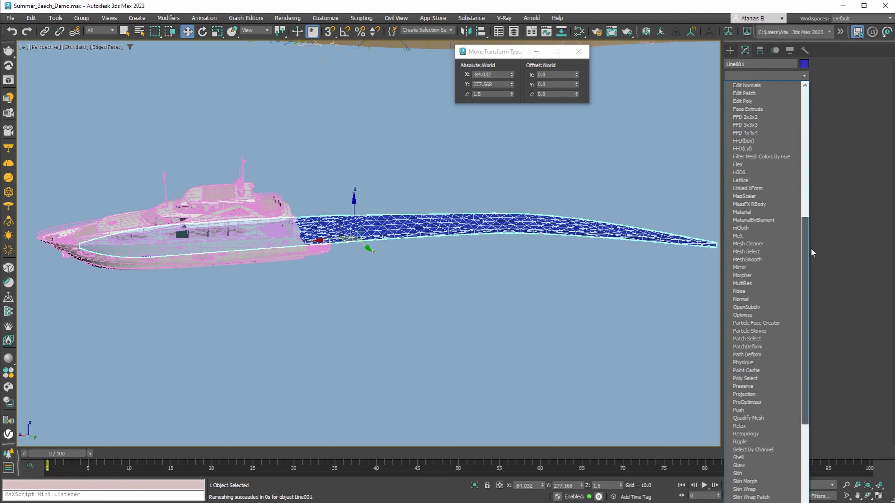
{"action": "left_click", "coordinate": [775, 262]}
{"action": "left_click", "coordinate": [781, 215]}
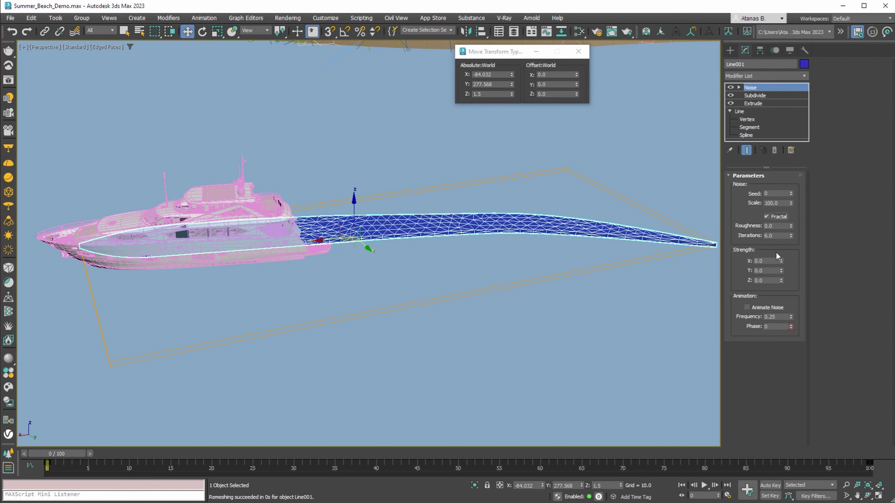
{"action": "type", "text": ".5"}
{"action": "key", "text": "Tab"}
{"action": "type", "text": ".5"}
{"action": "key", "text": "Tab"}
{"action": "type", "text": ".5"}
{"action": "key", "text": "Return"}
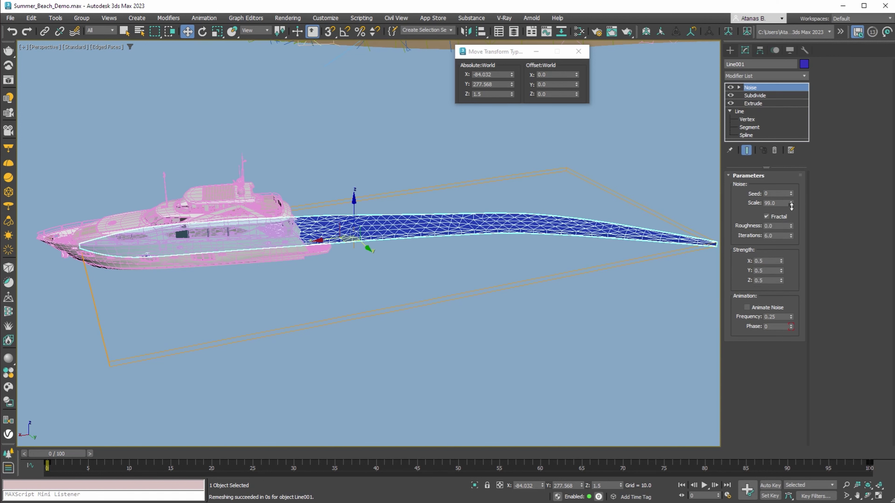
Step: Set the wake's Noise scale to 2
{"action": "left_click_drag", "start_coordinate": [791, 206], "coordinate": [788, 281]}
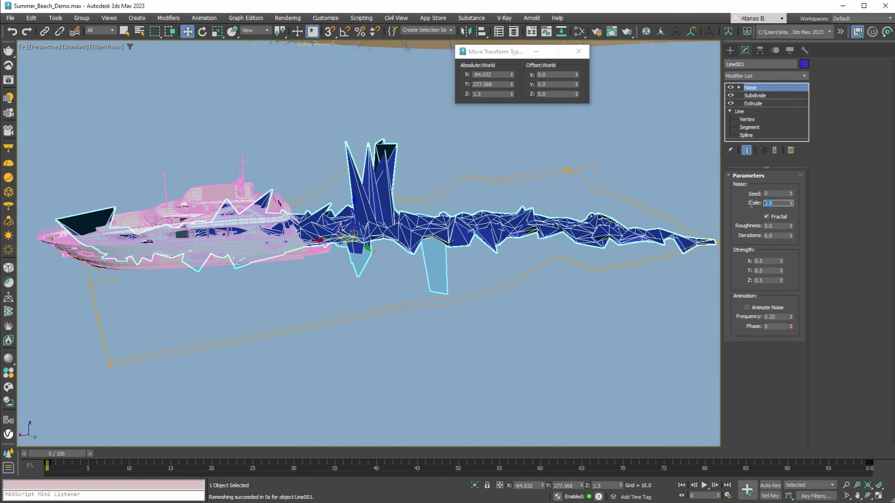
{"action": "type", "text": "2"}
{"action": "key", "text": "Return"}
Step: Raise the vertex at the wake's far tip by 0.5 in Z at the Line's vertex level, keeping the end result displayed
{"action": "middle_click_drag", "start_coordinate": [583, 215], "coordinate": [495, 229], "text": "alt"}
{"action": "left_click", "coordinate": [747, 120]}
{"action": "left_click", "coordinate": [747, 150]}
{"action": "left_click", "coordinate": [746, 150]}
{"action": "left_click_drag", "start_coordinate": [653, 276], "coordinate": [600, 214]}
{"action": "double_click", "coordinate": [541, 94]}
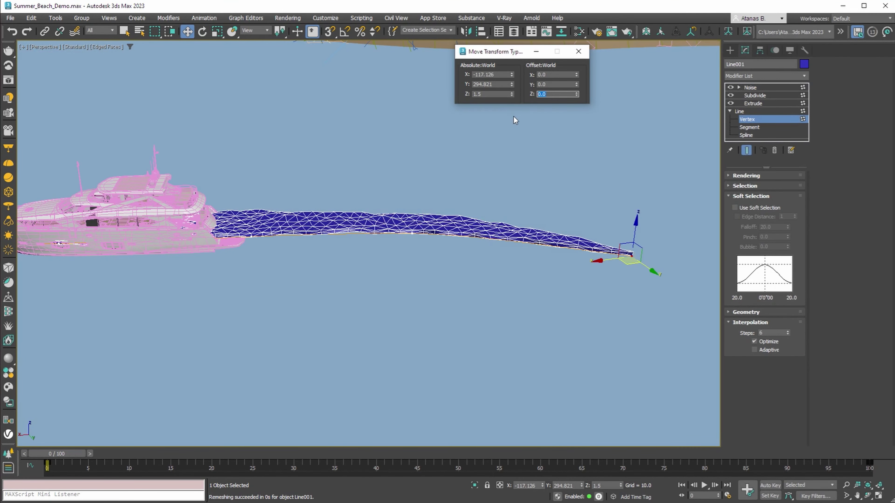
{"action": "type", "text": ".5"}
{"action": "key", "text": "Return"}
Step: Raise the wake's middle vertices with a Z offset and lift its far tip vertex along Z
{"action": "left_click_drag", "start_coordinate": [393, 254], "coordinate": [434, 213]}
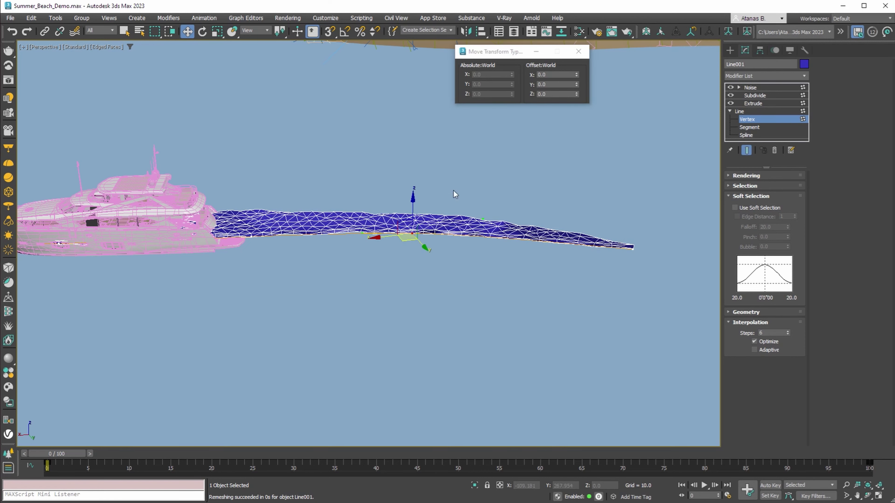
{"action": "left_click_drag", "start_coordinate": [548, 94], "coordinate": [520, 97]}
{"action": "key", "text": "Return"}
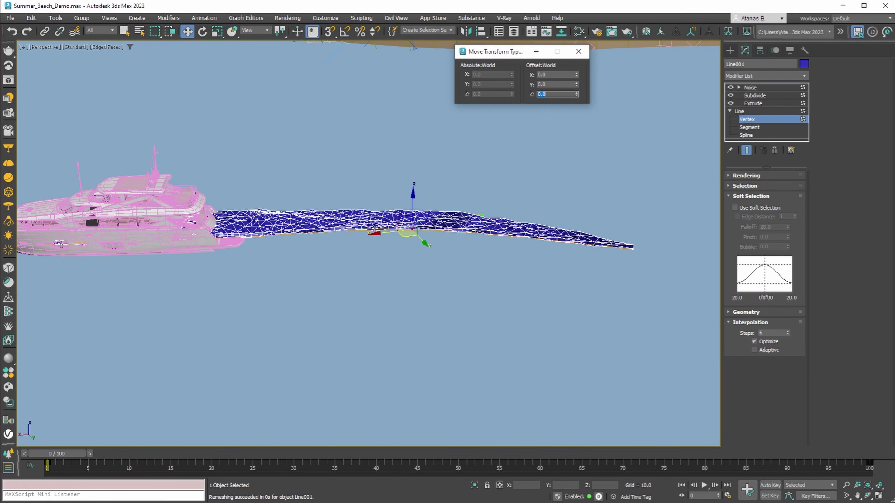
{"action": "middle_click_drag", "start_coordinate": [547, 208], "coordinate": [561, 230], "text": "alt"}
{"action": "left_click_drag", "start_coordinate": [660, 269], "coordinate": [682, 244]}
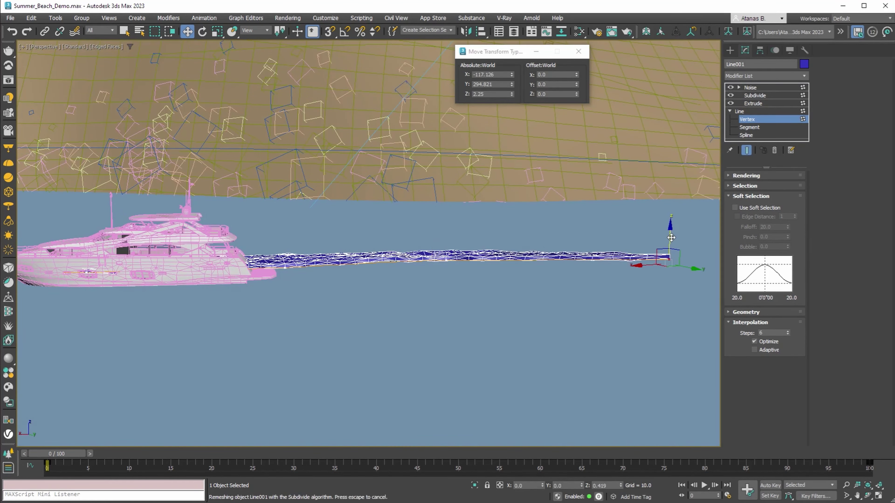
Step: Shift the wake's vertices horizontally to smooth its curve behind the yacht, close the transform type-in and leave vertex editing
{"action": "scroll", "coordinate": [448, 205], "scroll_direction": "down", "scroll_amount": 4}
{"action": "middle_click_drag", "start_coordinate": [448, 207], "coordinate": [432, 227], "text": "alt"}
{"action": "left_click", "coordinate": [431, 228]}
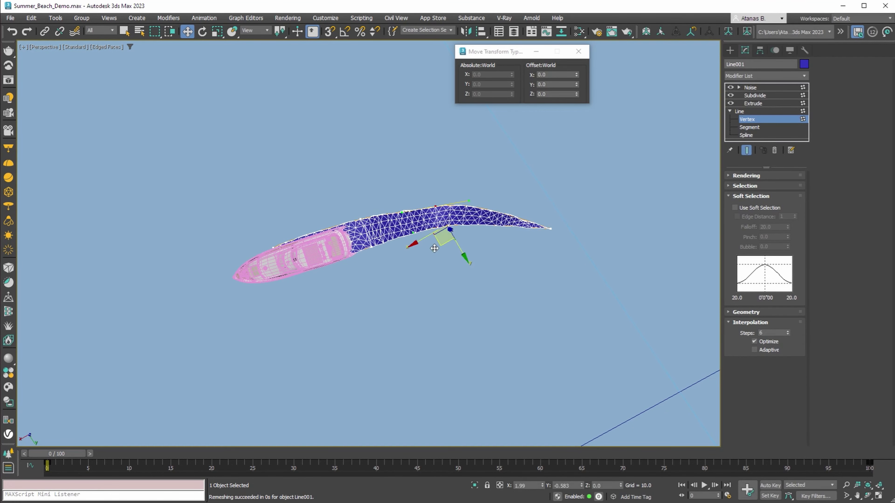
{"action": "left_click_drag", "start_coordinate": [431, 228], "coordinate": [427, 227]}
{"action": "left_click", "coordinate": [495, 150]}
{"action": "middle_click_drag", "start_coordinate": [495, 150], "coordinate": [505, 138], "text": "alt"}
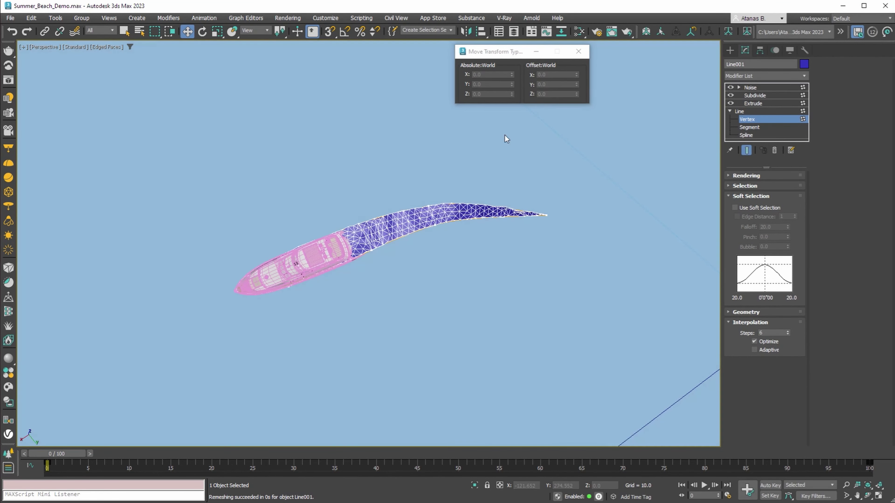
{"action": "left_click", "coordinate": [578, 52]}
{"action": "left_click", "coordinate": [737, 112]}
{"action": "left_click", "coordinate": [729, 111]}
Step: Render the camera view in the V-Ray Frame Buffer and restore the four-viewport layout
{"action": "middle_click_drag", "start_coordinate": [493, 254], "coordinate": [476, 198], "text": "alt"}
{"action": "key", "text": "alt+w"}
{"action": "right_click", "coordinate": [297, 286]}
{"action": "key", "text": "alt+w"}
{"action": "left_click", "coordinate": [8, 79]}
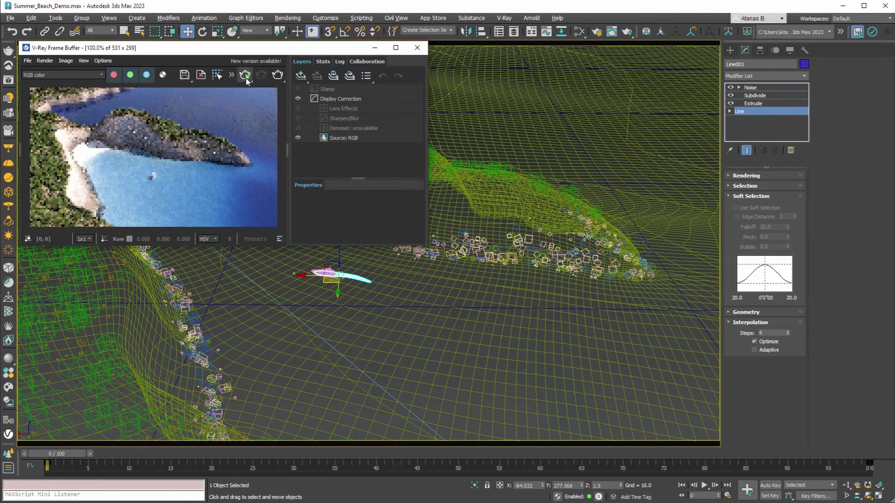
{"action": "left_click", "coordinate": [245, 75]}
{"action": "key", "text": "alt+w"}
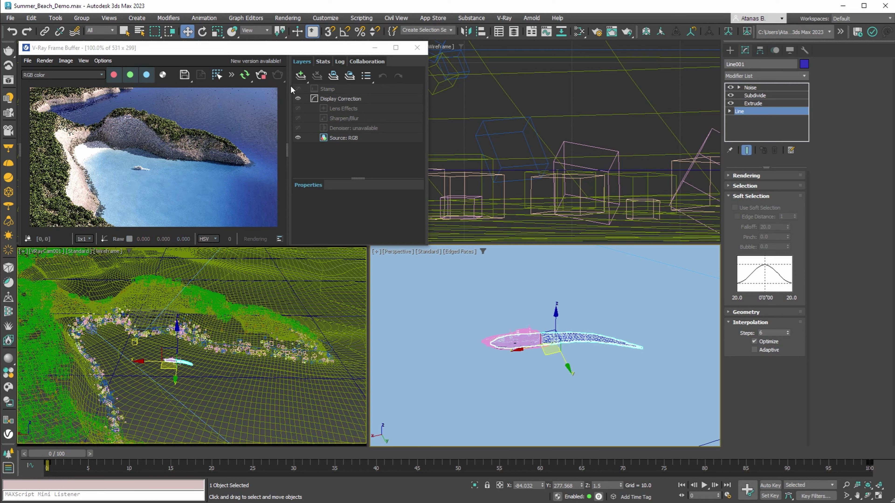
Step: Try a Filmic tonemap correction layer on the render and delete it
{"action": "left_click", "coordinate": [300, 75]}
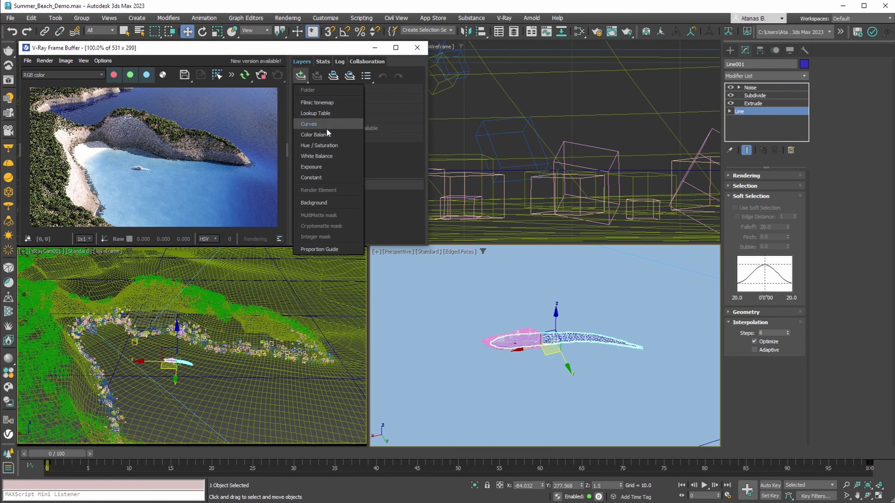
{"action": "left_click", "coordinate": [323, 103]}
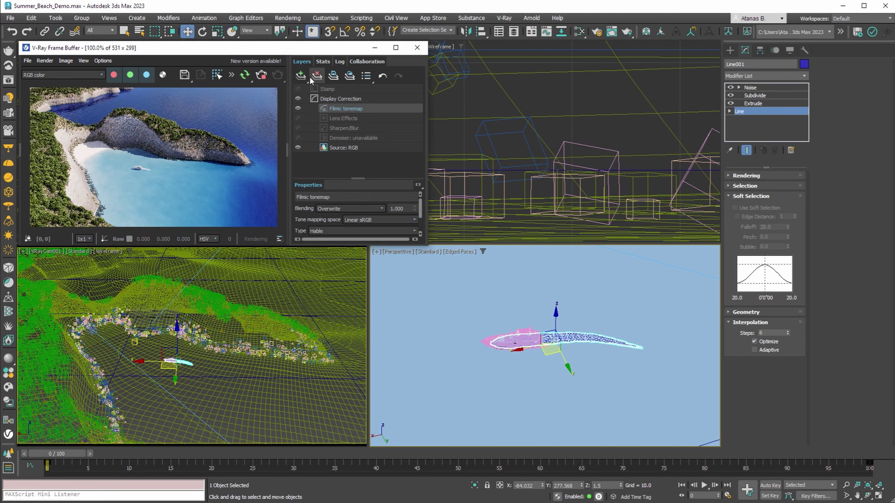
{"action": "left_click", "coordinate": [317, 76]}
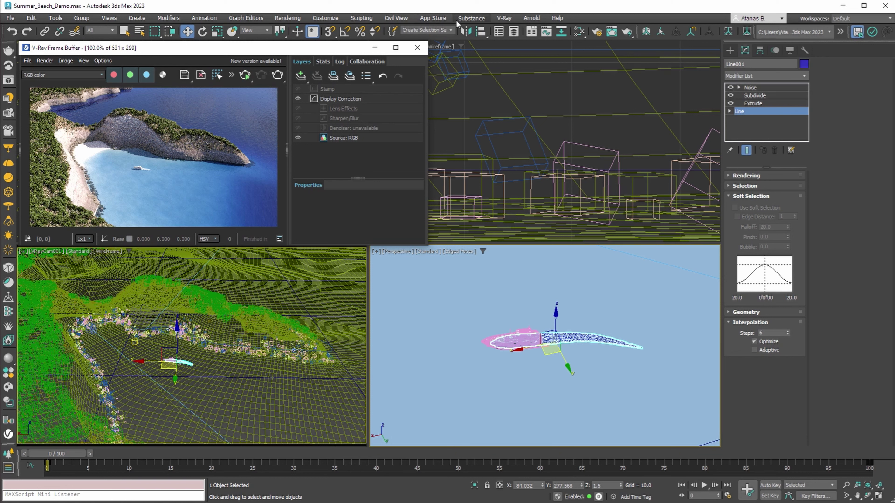
Step: Convert the whole scene to ACEScg with AColorManager using the LUT - Base display correction, close the tool and resize the frame buffer
{"action": "left_click", "coordinate": [434, 19]}
{"action": "mouse_move", "coordinate": [449, 33]}
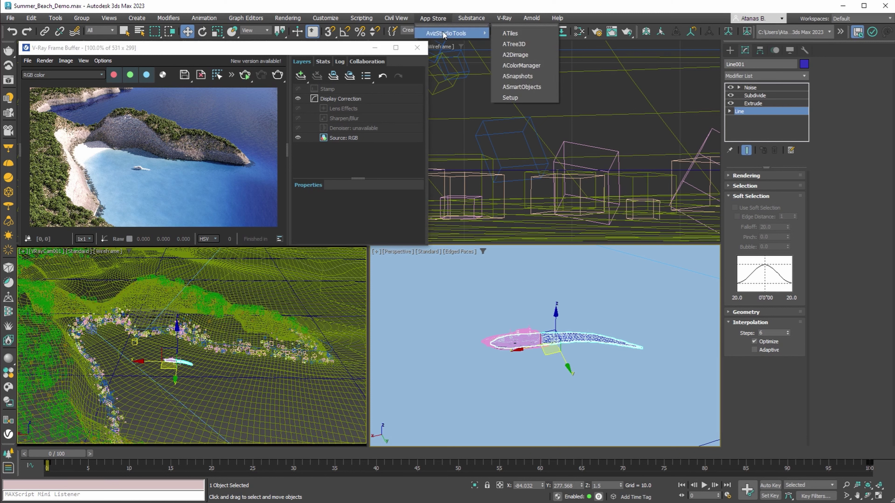
{"action": "left_click", "coordinate": [516, 66]}
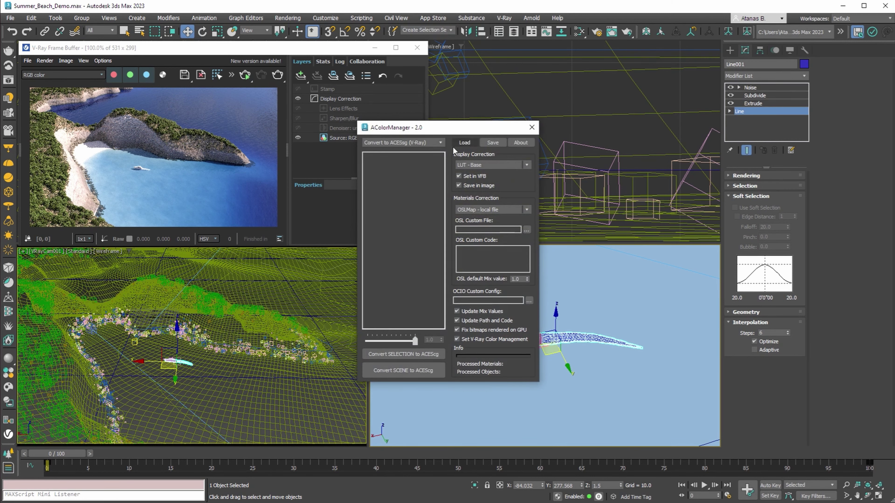
{"action": "left_click_drag", "start_coordinate": [427, 129], "coordinate": [623, 85]}
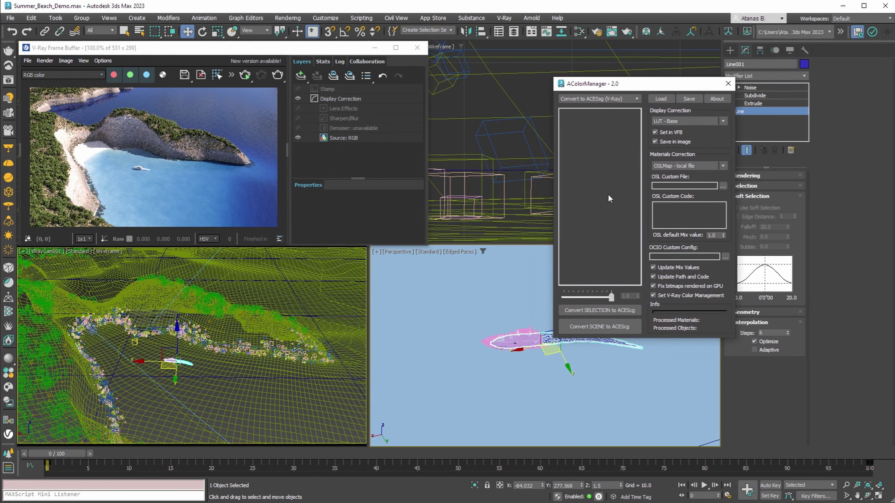
{"action": "left_click", "coordinate": [597, 328]}
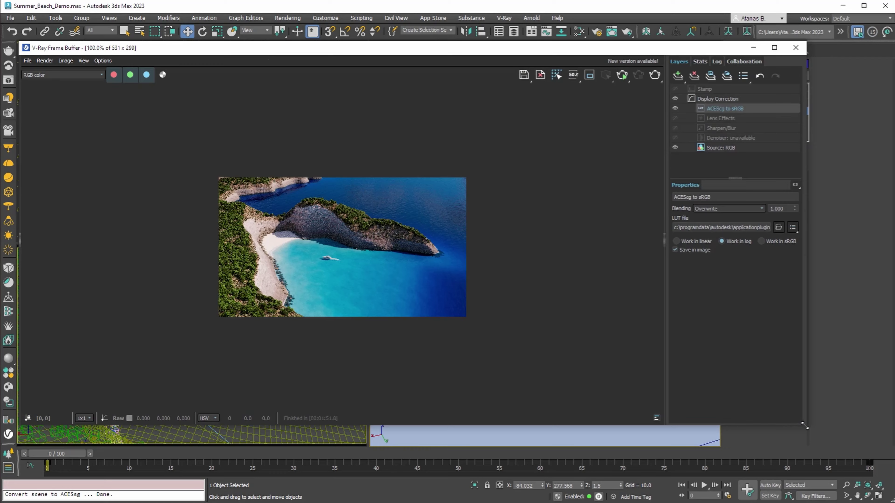
{"action": "left_click_drag", "start_coordinate": [804, 426], "coordinate": [610, 360]}
{"action": "left_click", "coordinate": [727, 85]}
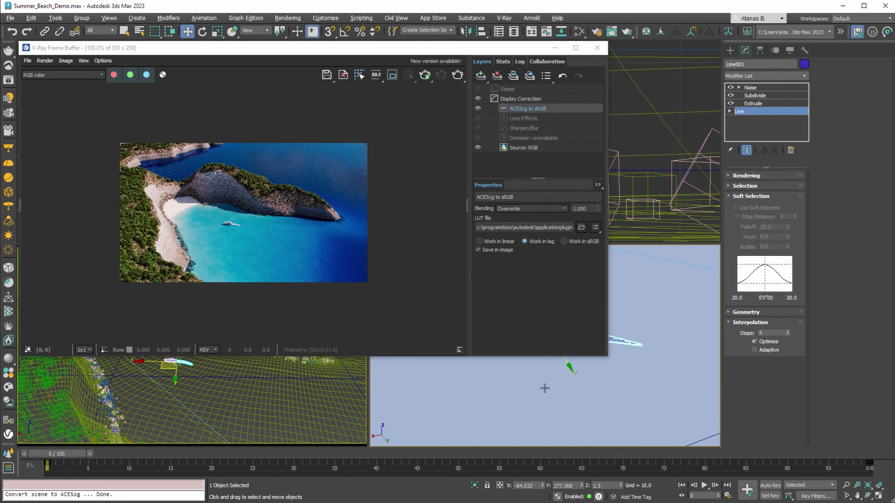
Step: Set the V-Ray camera's film speed to ISO 220 and start a new render
{"action": "scroll", "coordinate": [570, 402], "scroll_direction": "down", "scroll_amount": 5}
{"action": "scroll", "coordinate": [571, 404], "scroll_direction": "down", "scroll_amount": 10}
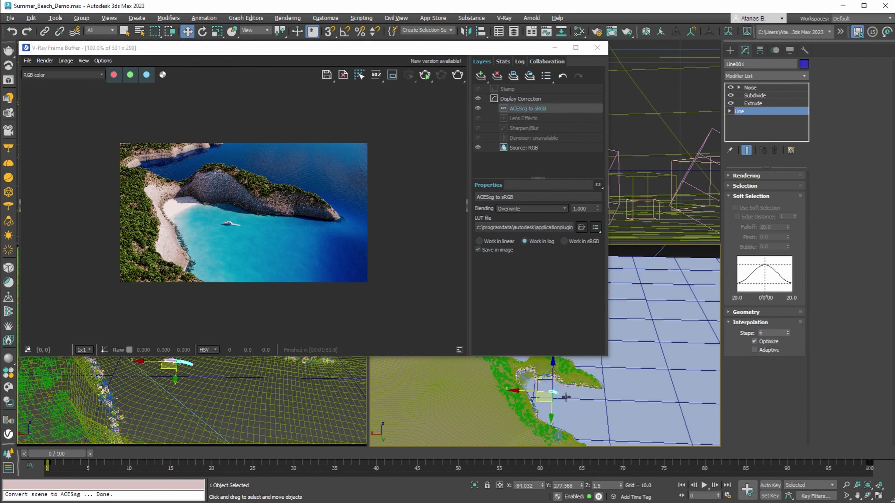
{"action": "left_click", "coordinate": [420, 363]}
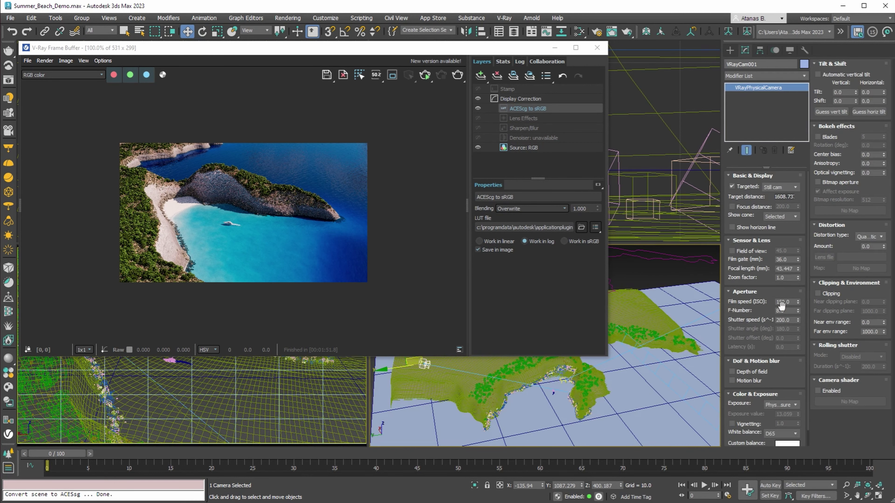
{"action": "type", "text": "220"}
{"action": "key", "text": "Return"}
{"action": "left_click", "coordinate": [425, 75]}
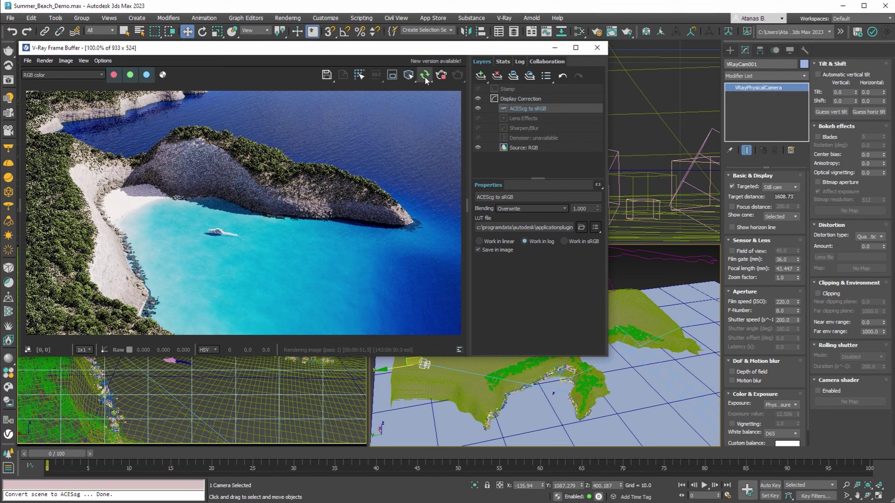
Step: Open the list of available LUT files for the ACEScg to sRGB layer
{"action": "left_click", "coordinate": [595, 227]}
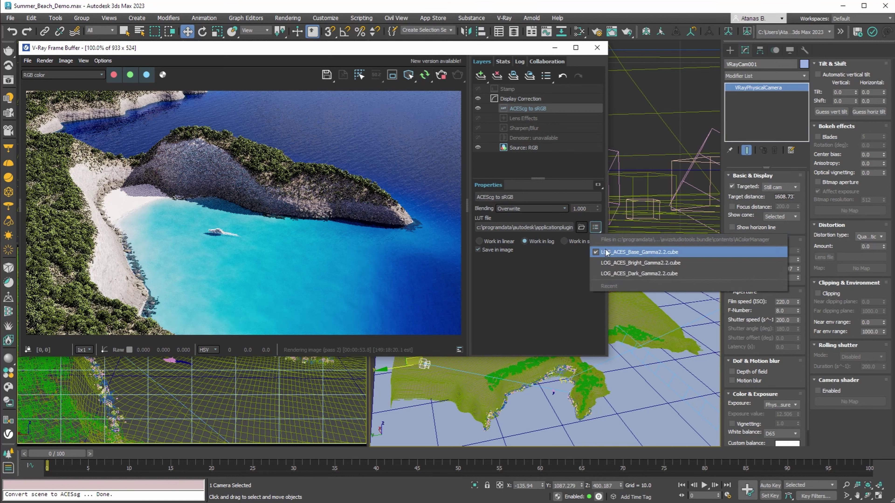